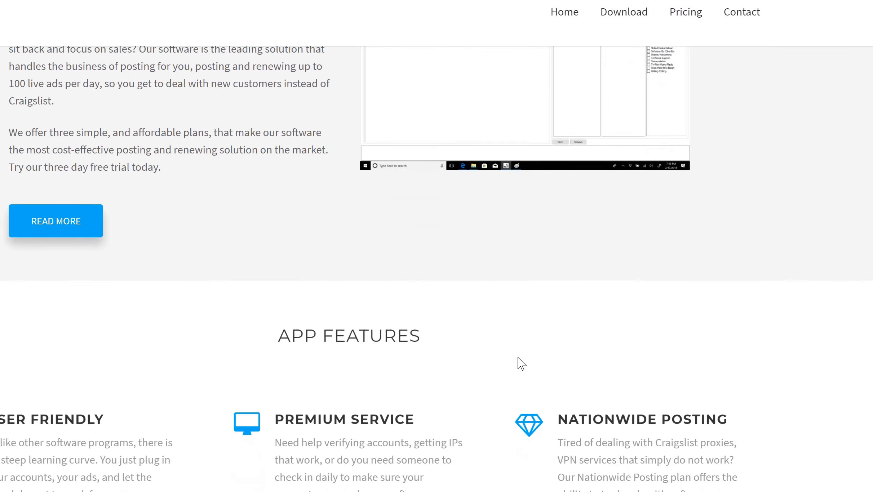
# - Download the Windows (64 Bit) installer and scroll to the Quick Support contact section
pyautogui.click(628, 13)
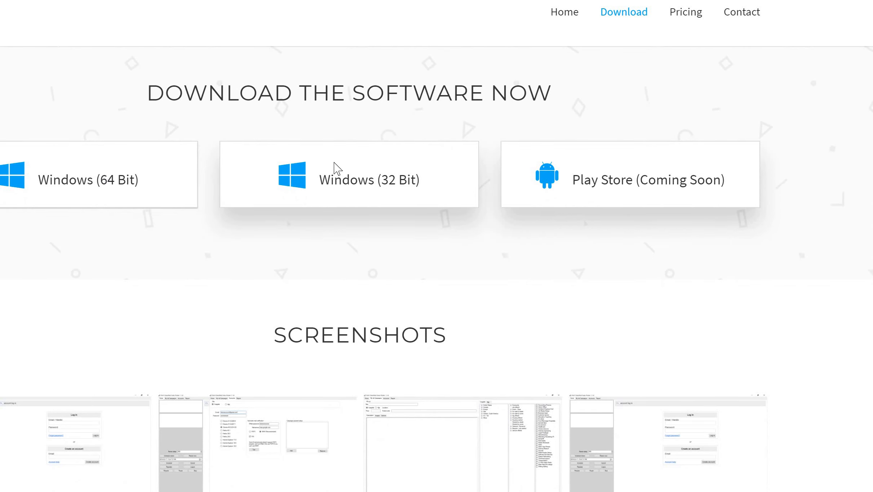
pyautogui.click(76, 185)
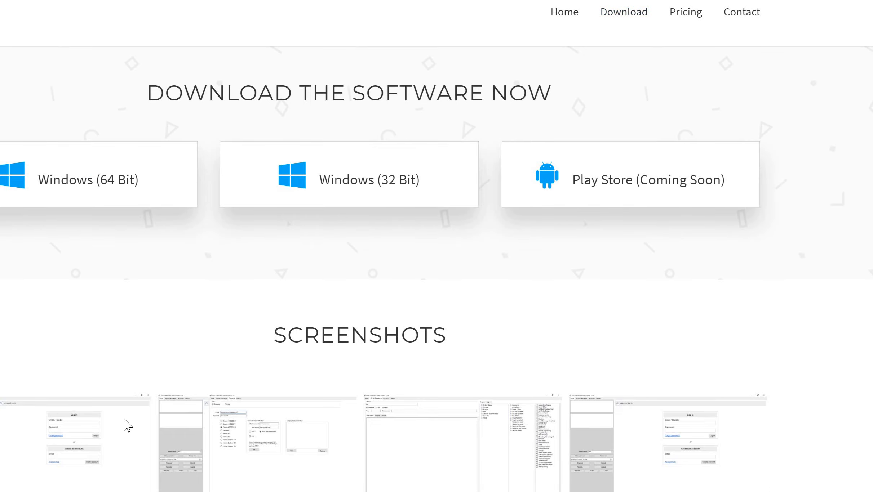
pyautogui.scroll(10, 125, 424)
pyautogui.scroll(-15, 125, 424)
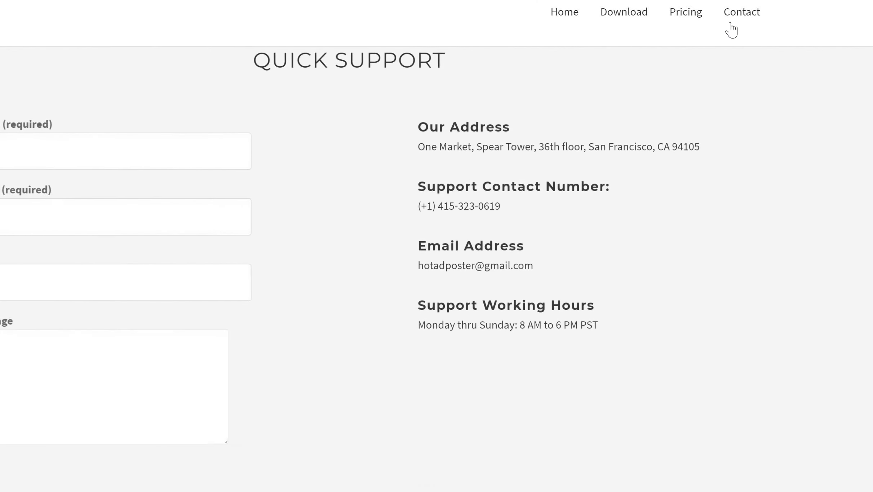
# - Go to the contact form and restore the browser window so File Explorer shows at the right
pyautogui.click(742, 15)
pyautogui.click(121, 170)
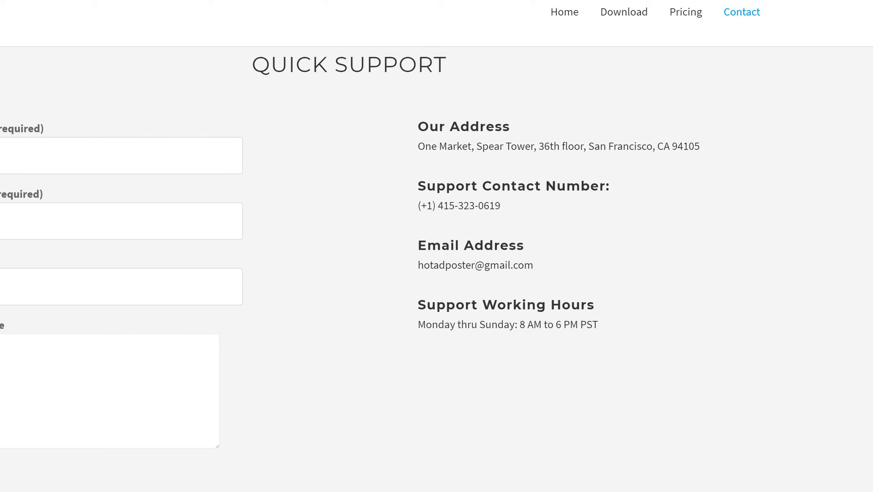
pyautogui.press('super+Down')
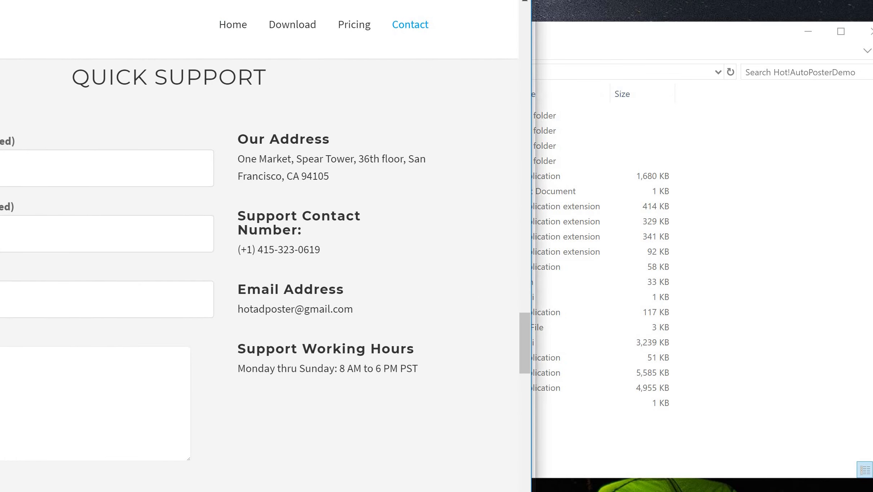
pyautogui.moveTo(126, 0); pyautogui.dragTo(319, 0)
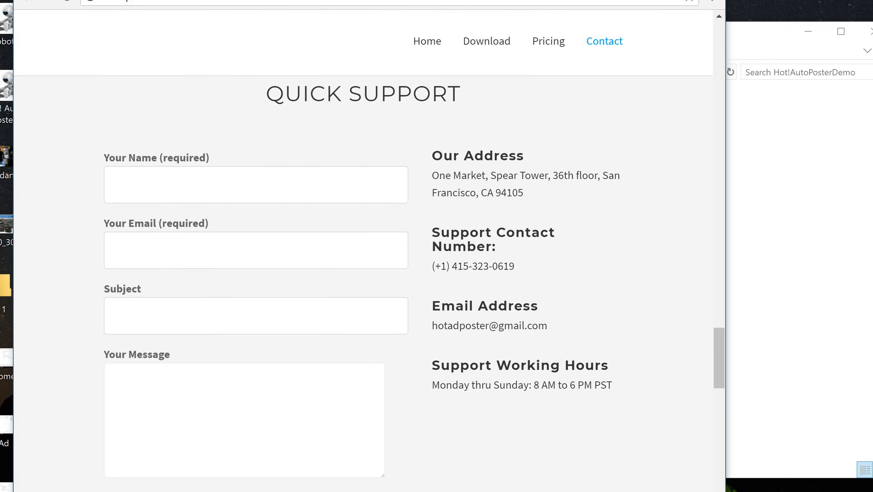
pyautogui.moveTo(180, 0); pyautogui.dragTo(154, 0)
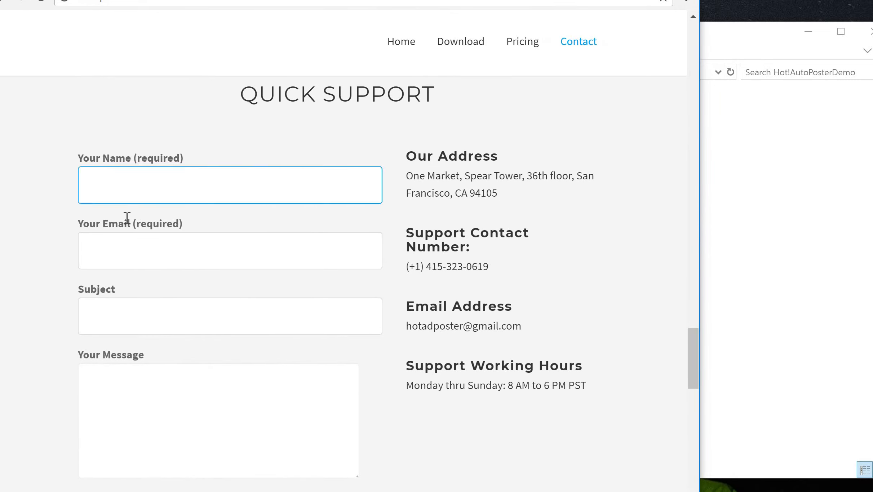
# - Enter the sender's name and pick the suggested e-mail address
pyautogui.click(131, 184)
pyautogui.write('M')
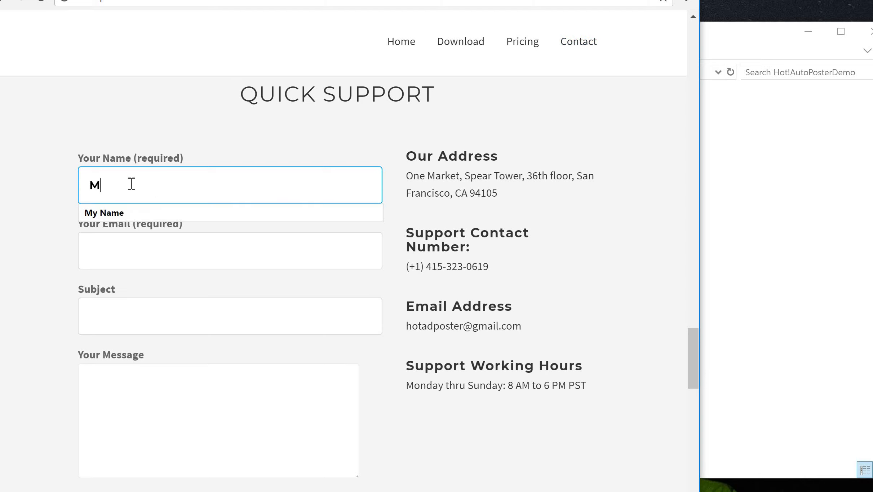
pyautogui.write('y Name')
pyautogui.click(125, 255)
pyautogui.write('myname')
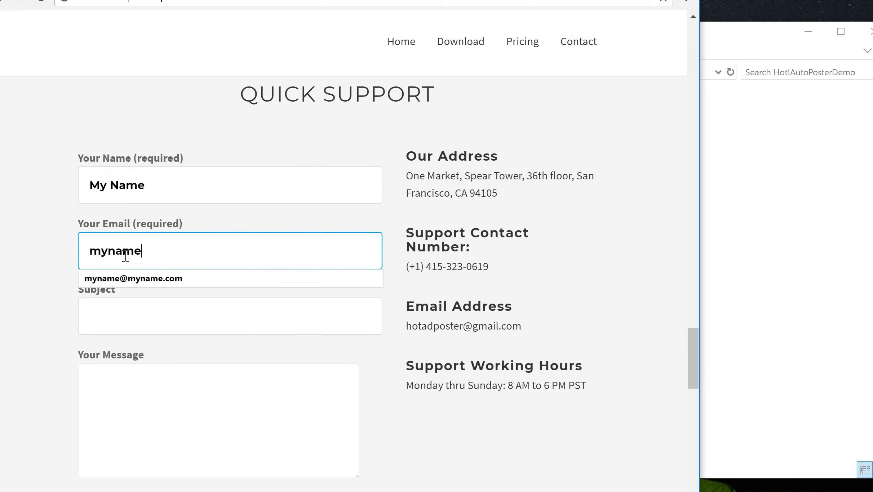
pyautogui.press('Down')
pyautogui.press('Return')
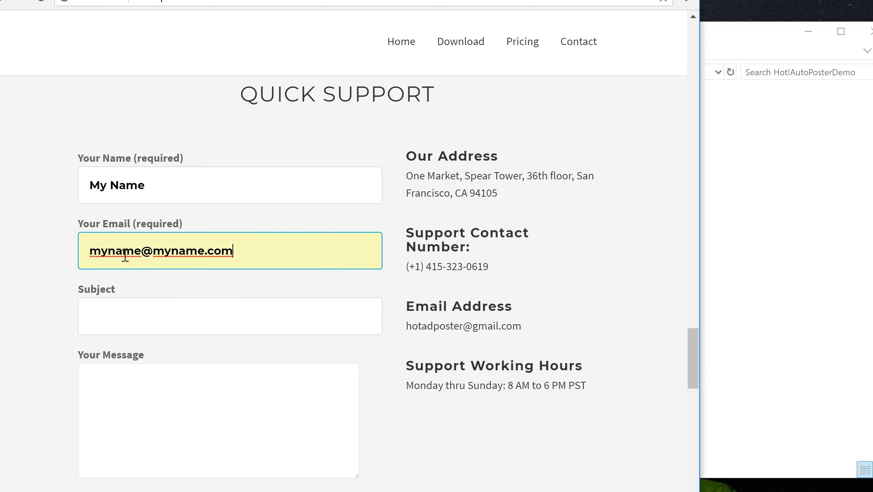
# - Set the subject to 'free trial login requested' using the autofill suggestion
pyautogui.click(167, 317)
pyautogui.write('Freew')
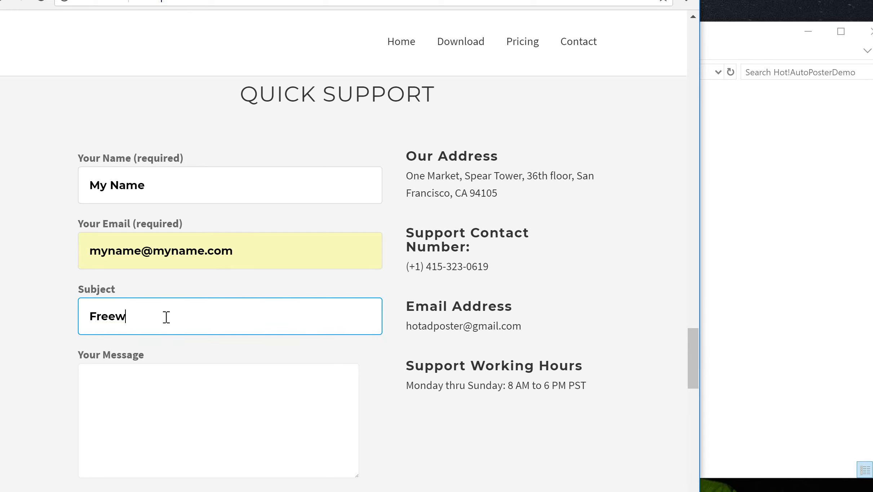
pyautogui.press('BackSpace')
pyautogui.write('TRi')
pyautogui.press('BackSpace')
pyautogui.press('BackSpace')
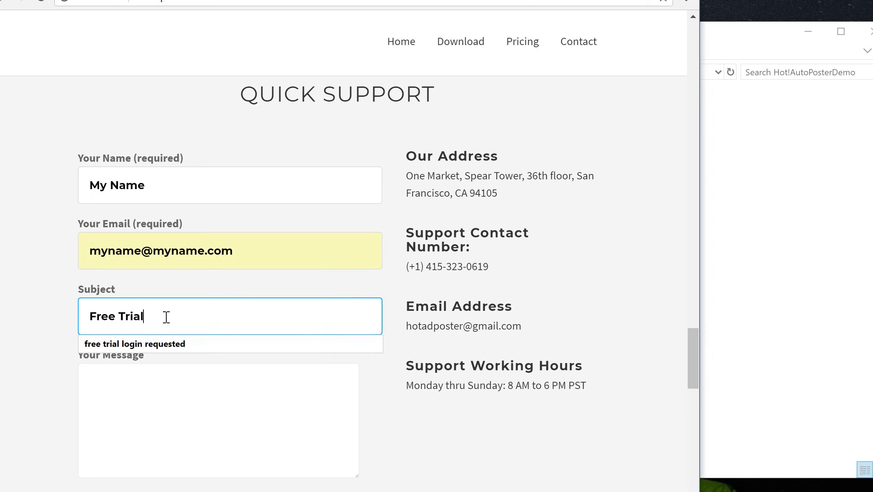
pyautogui.write('rial l')
pyautogui.press('Down')
pyautogui.press('Return')
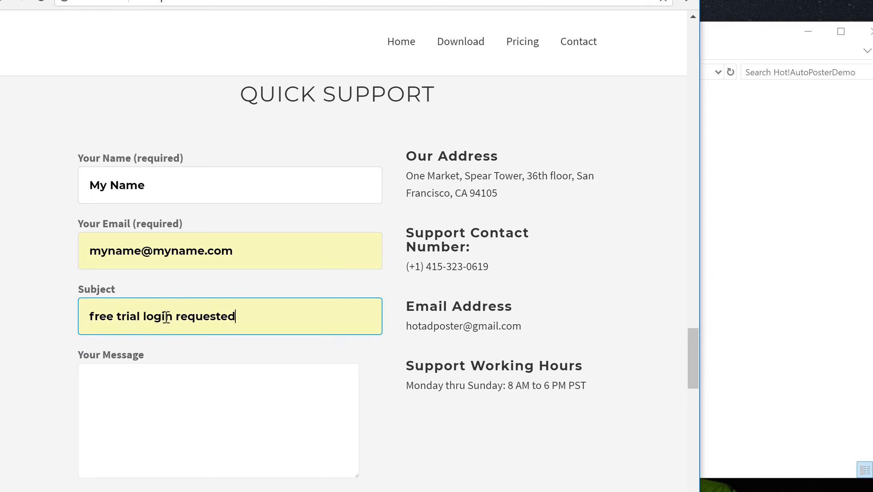
# - Write a message asking for a free-trial login and send the form
pyautogui.click(126, 395)
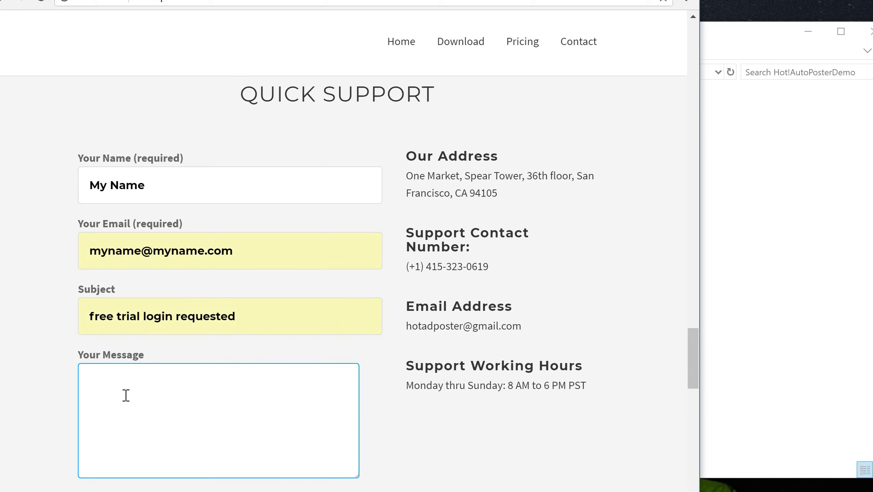
pyautogui.write('I would like')
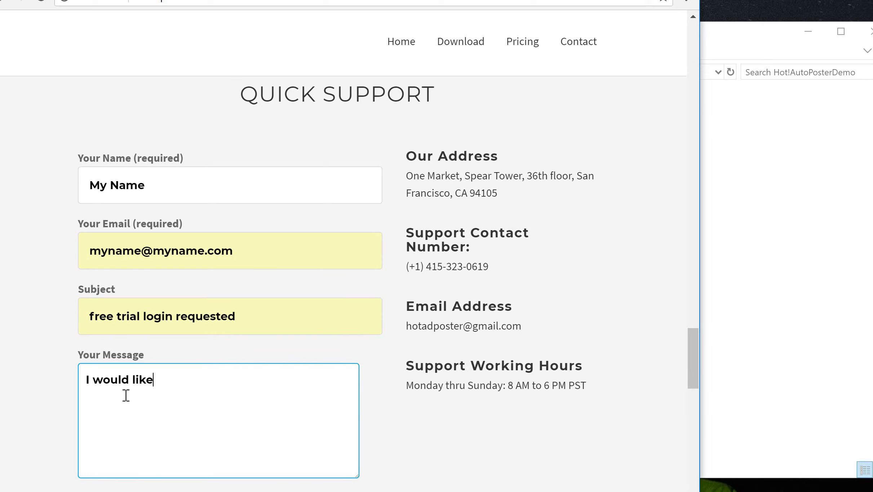
pyautogui.write(' to get a login for a free trial.')
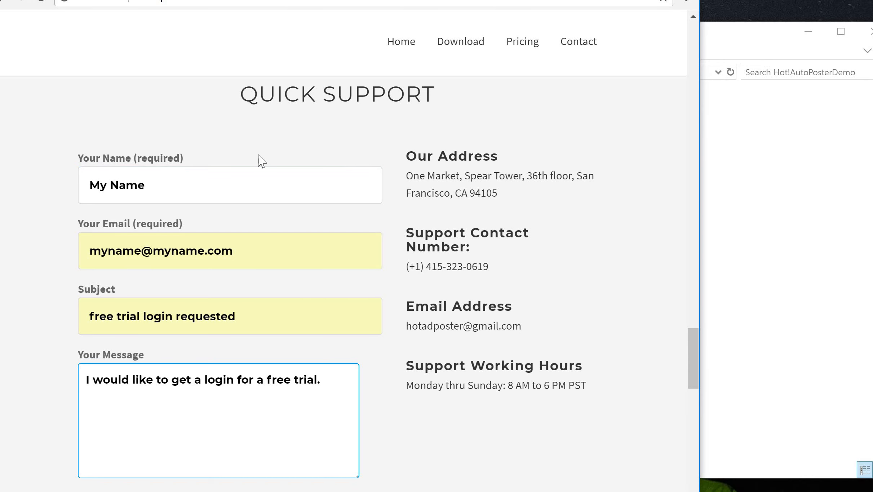
pyautogui.scroll(-2, 236, 289)
pyautogui.scroll(4, 219, 279)
pyautogui.scroll(-6, 225, 272)
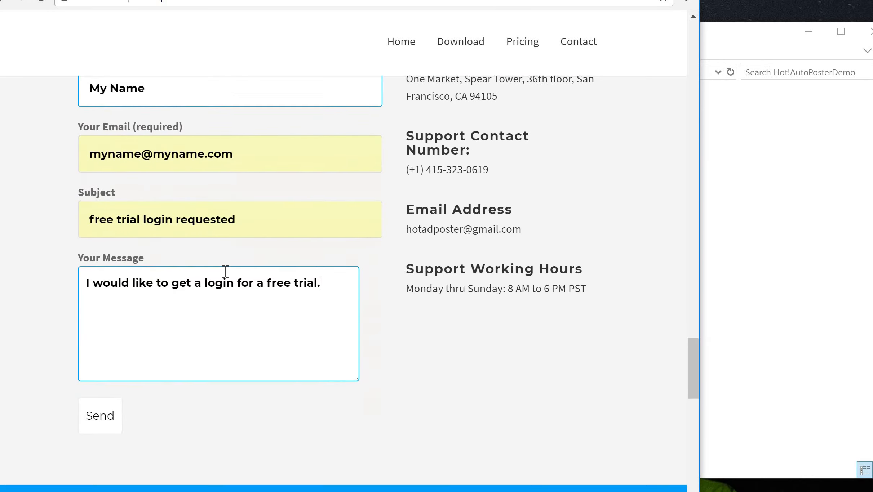
pyautogui.click(104, 388)
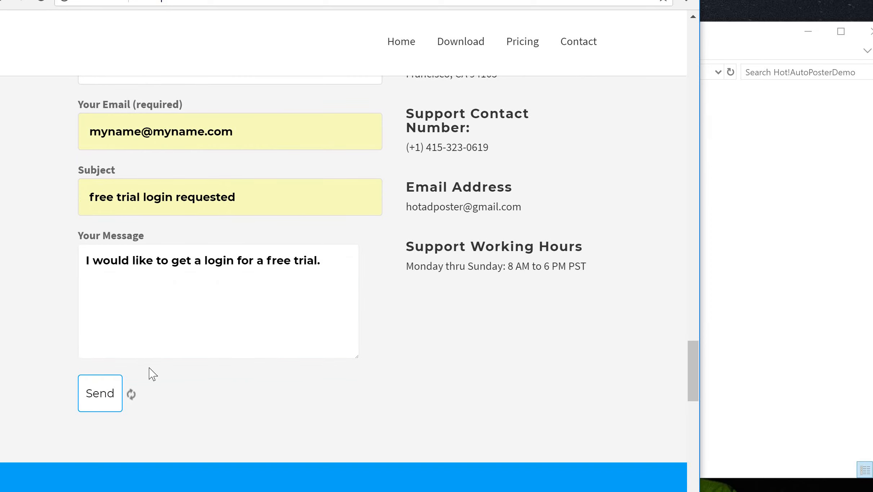
# - Once the message-sent notice appears, keep the flagged HotAdPoster.zip (17.3 MB) download
pyautogui.scroll(-3, 463, 436)
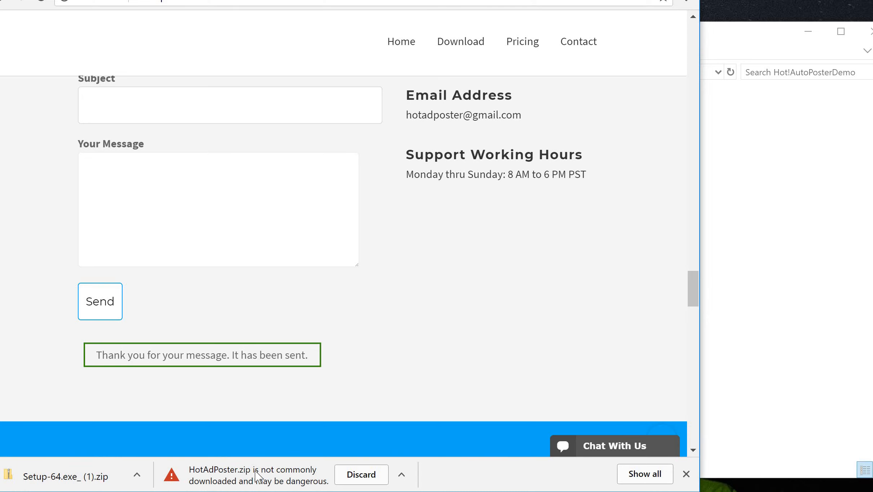
pyautogui.click(402, 475)
pyautogui.click(414, 491)
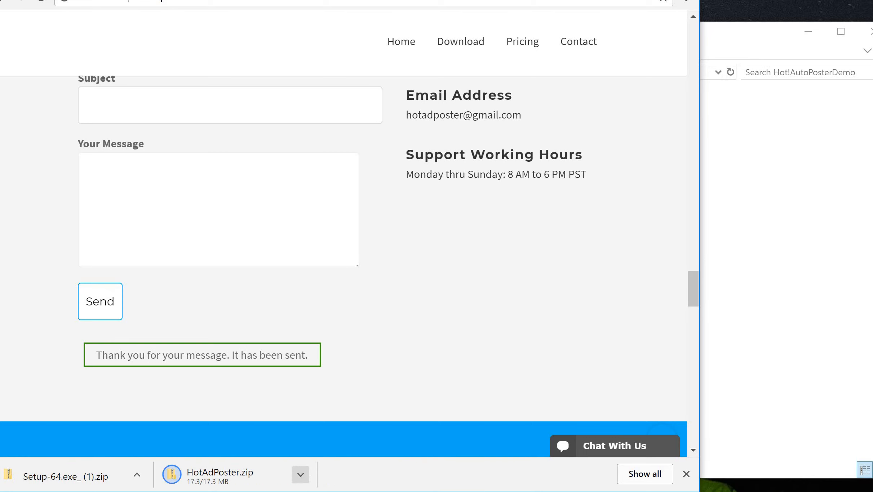
# - Extract Setup-64.exe_ (1).zip into its Downloads folder and run the extracted Setup-64 installer
pyautogui.click(79, 478)
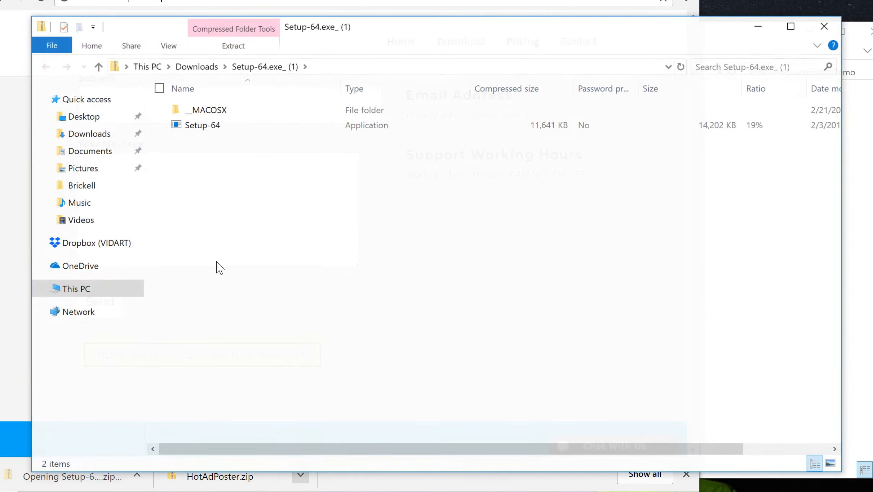
pyautogui.doubleClick(214, 127)
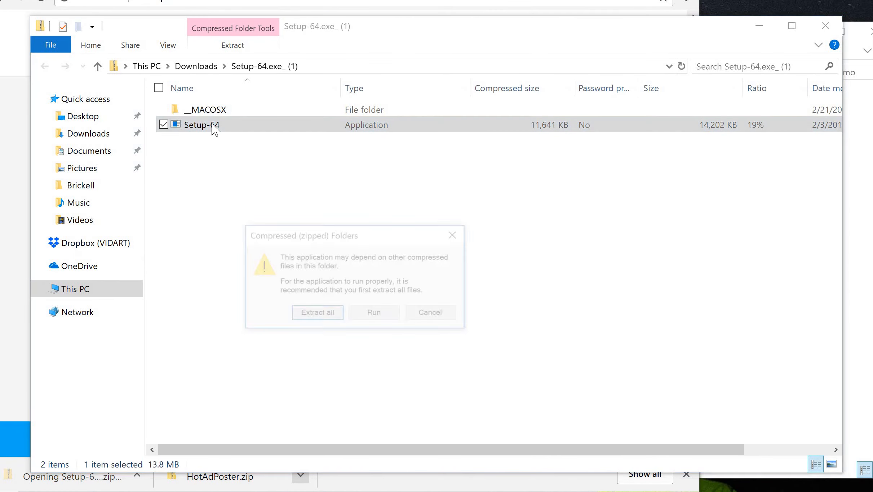
pyautogui.click(324, 318)
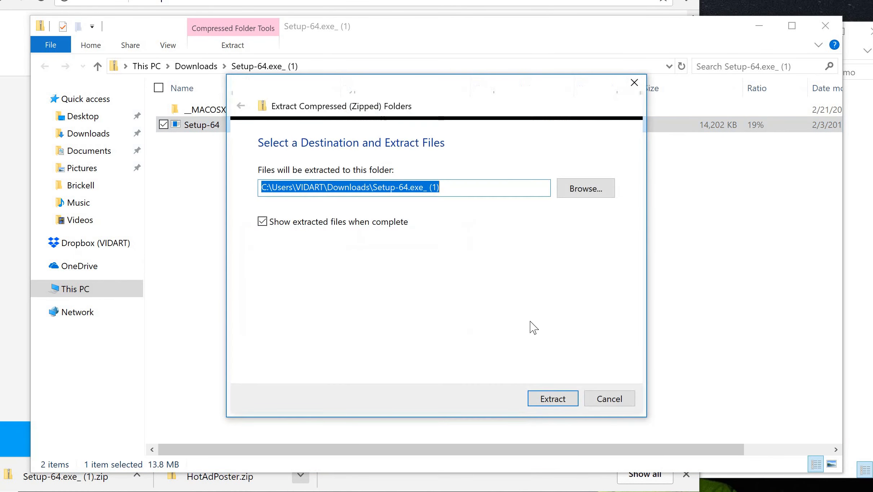
pyautogui.click(547, 400)
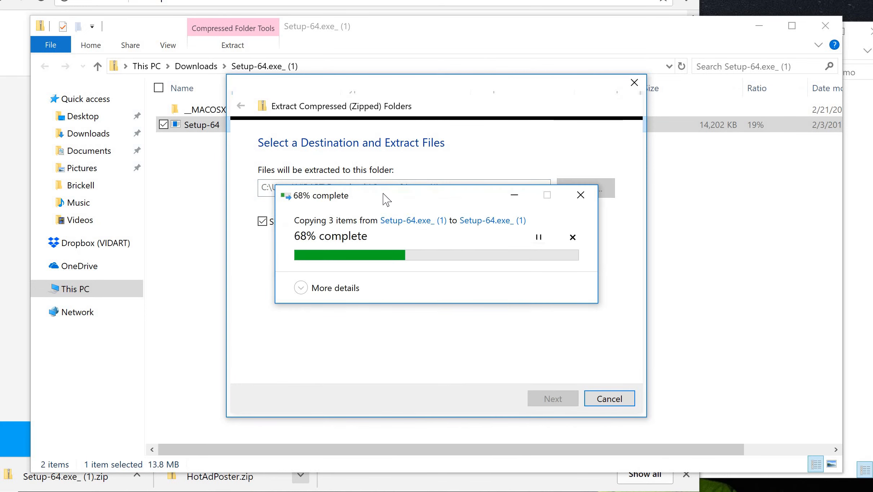
pyautogui.doubleClick(205, 126)
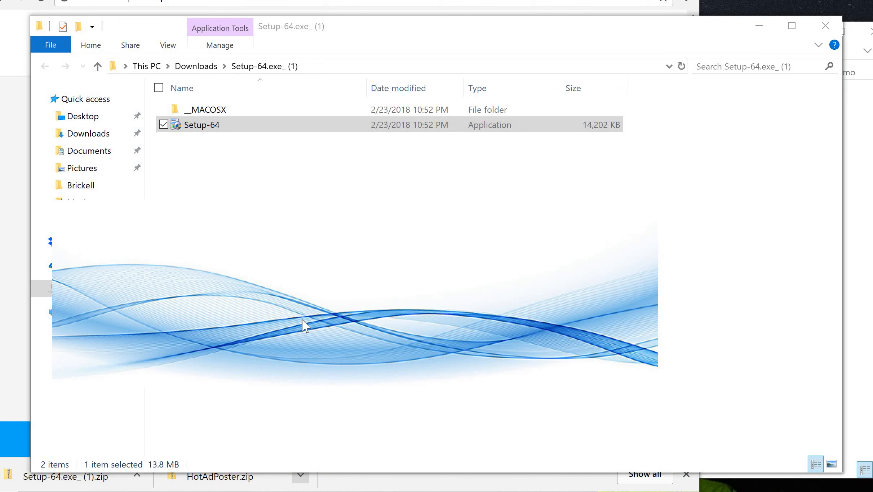
# - Accept the licence agreement and set the destination folder to C:\Hot!Demo
pyautogui.click(443, 414)
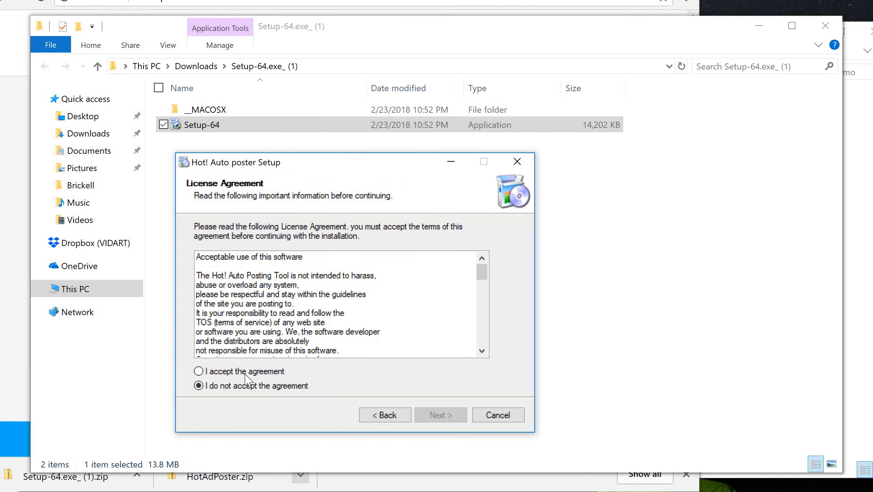
pyautogui.click(198, 371)
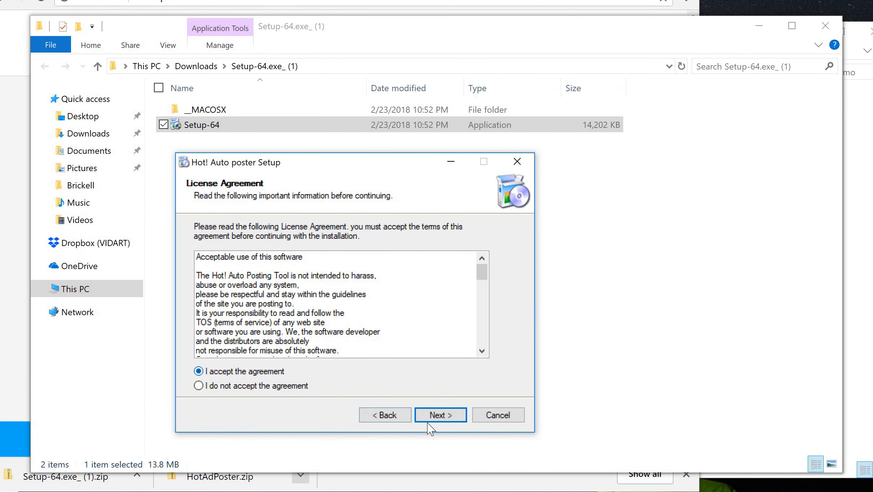
pyautogui.click(450, 416)
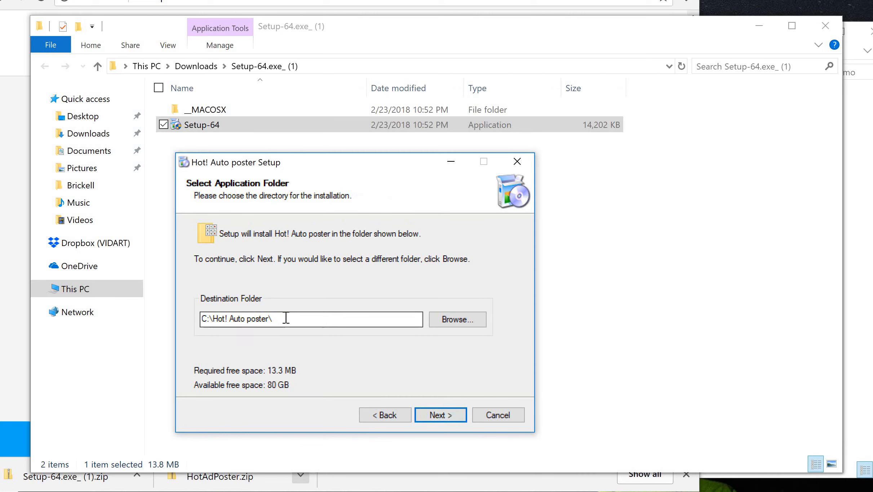
pyautogui.moveTo(284, 319); pyautogui.dragTo(230, 312)
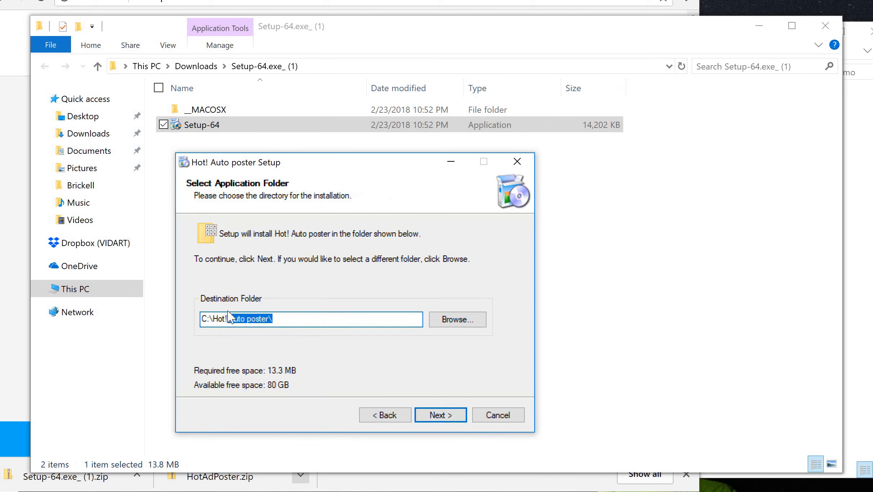
pyautogui.press('BackSpace')
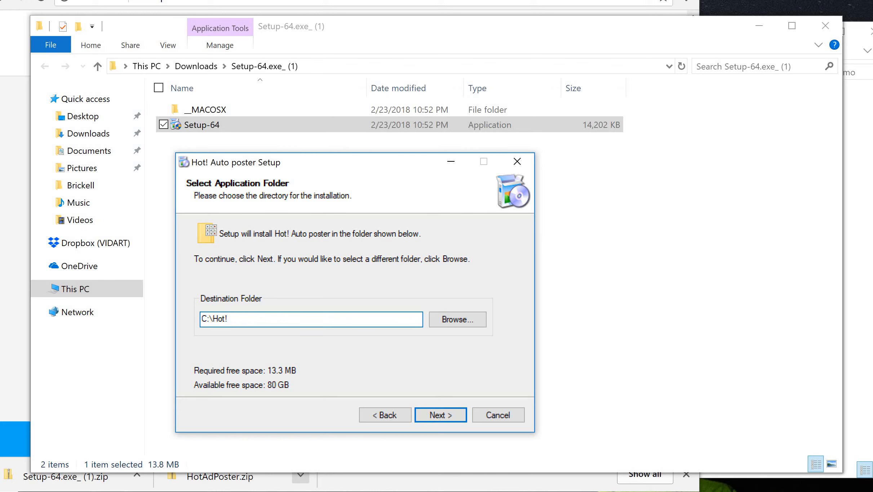
pyautogui.rightClick(372, 318)
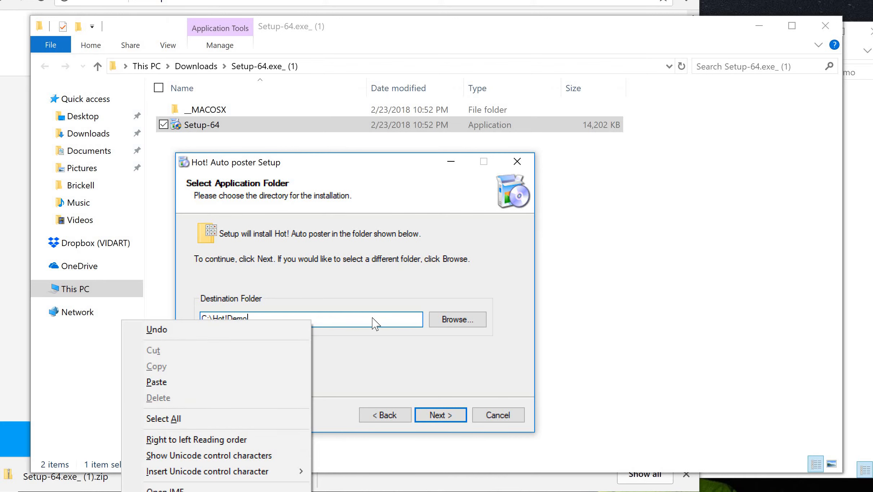
pyautogui.click(368, 318)
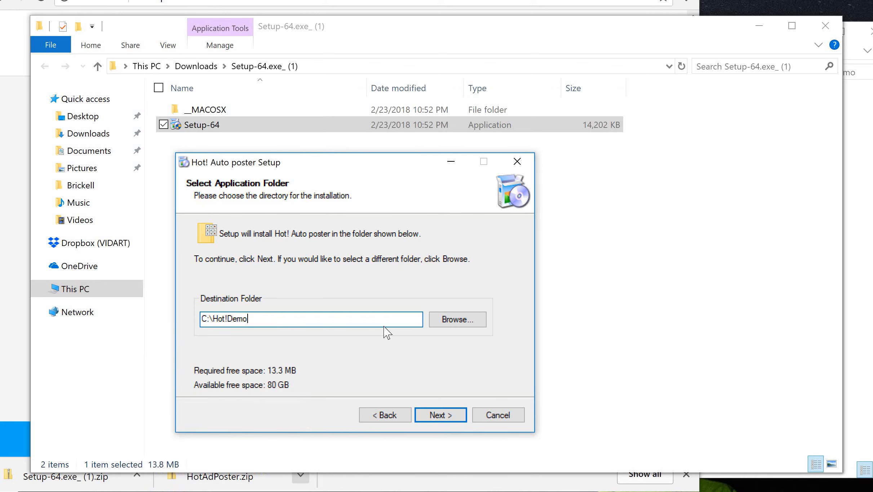
pyautogui.click(444, 415)
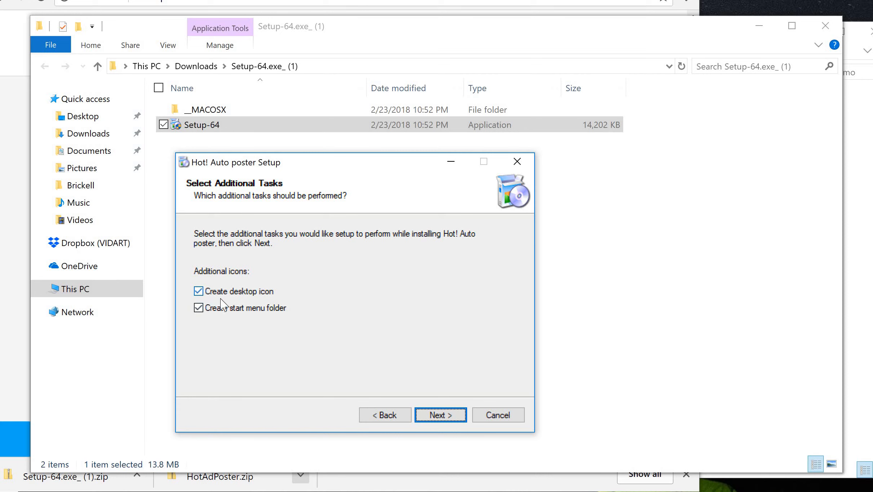
# - Keep both shortcut options and rename the Start Menu folder to Hot!Demo
pyautogui.click(450, 418)
pyautogui.moveTo(257, 282); pyautogui.dragTo(212, 286)
pyautogui.press('BackSpace')
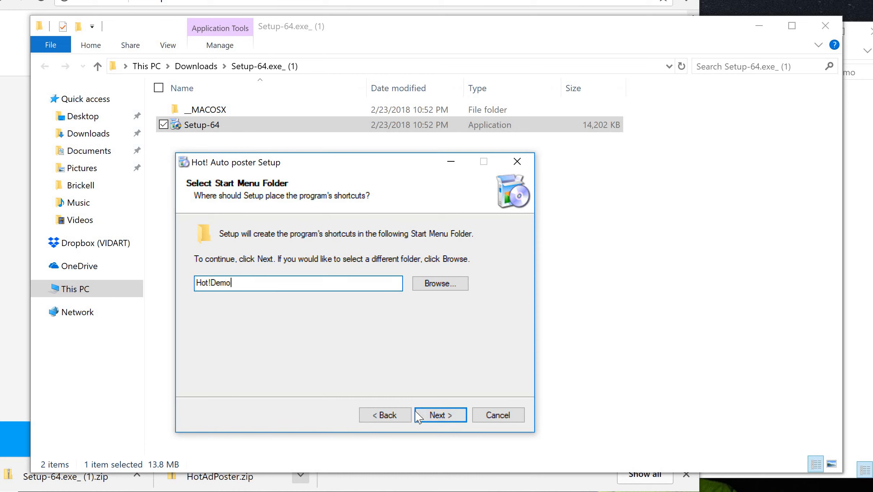
# - Install, repairing the Visual C++ 2010 x64 and x86 redistributables, then finish setup
pyautogui.click(432, 419)
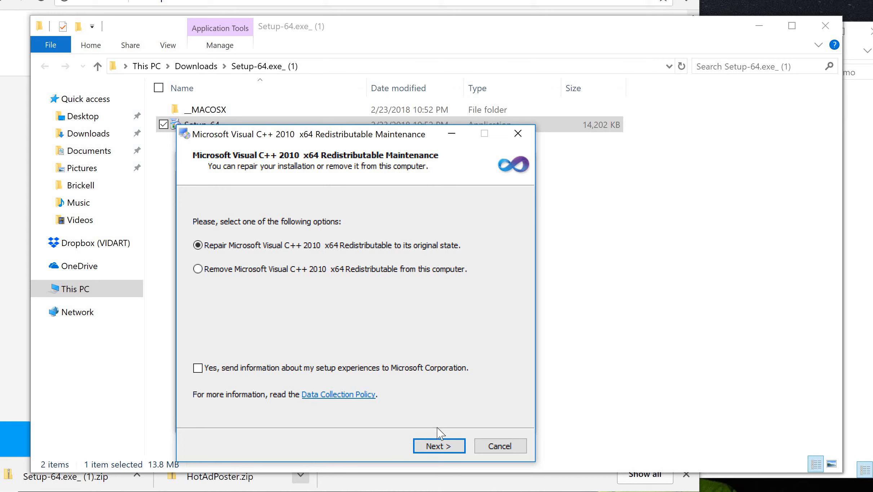
pyautogui.click(440, 449)
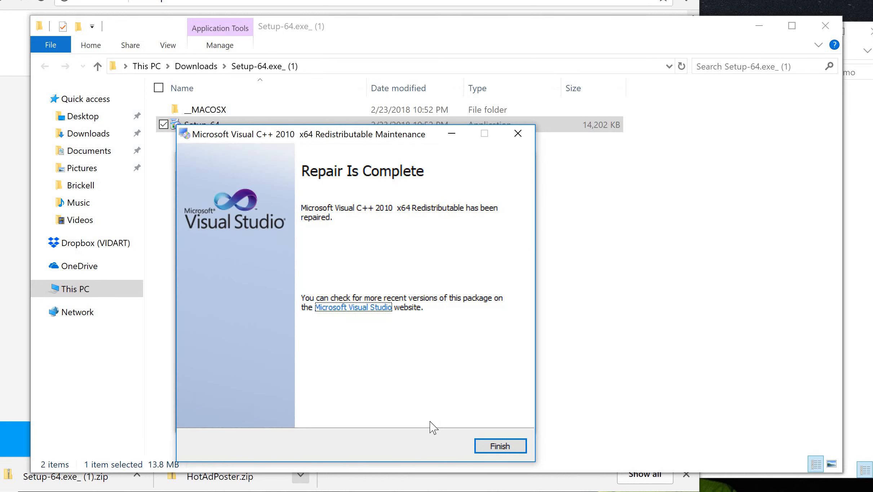
pyautogui.click(505, 447)
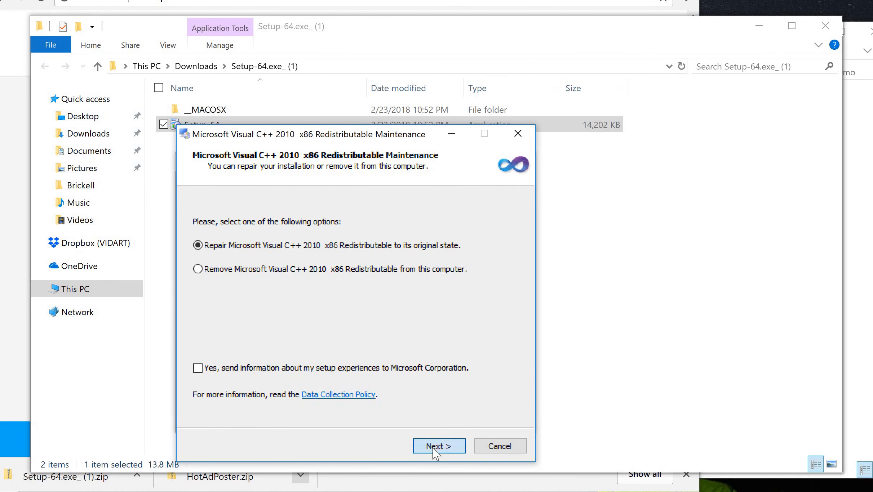
pyautogui.click(434, 447)
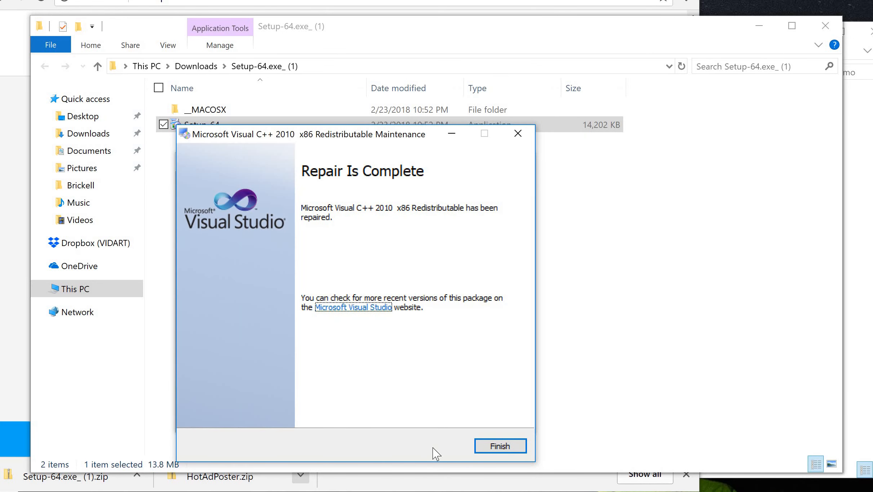
pyautogui.click(492, 447)
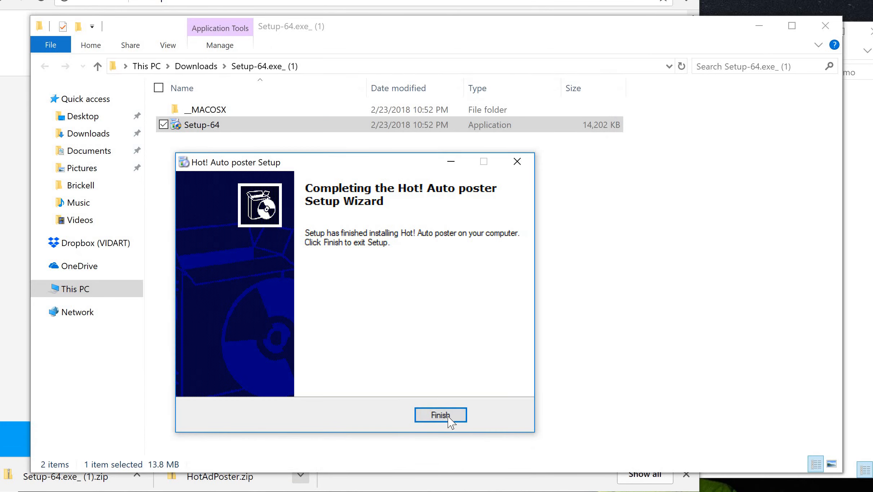
pyautogui.click(440, 416)
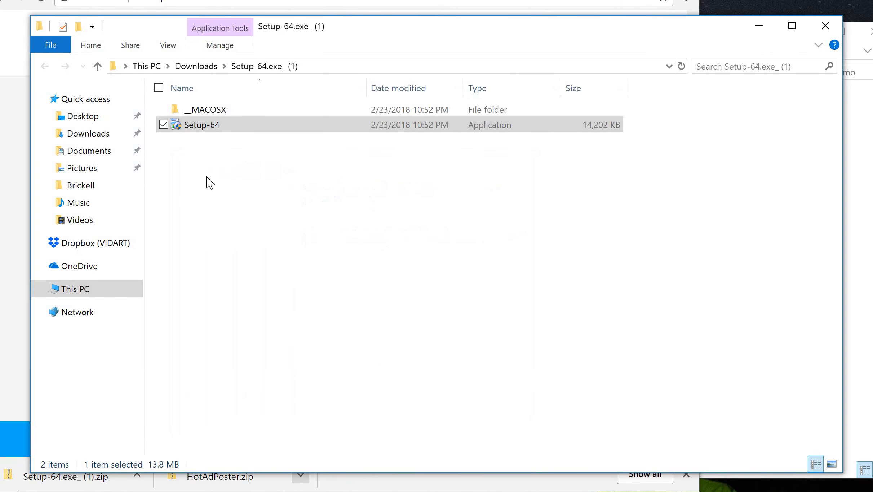
# - Open the C:\Hot!Demo folder via This PC and Local Disk (C:)
pyautogui.click(88, 294)
pyautogui.click(466, 271)
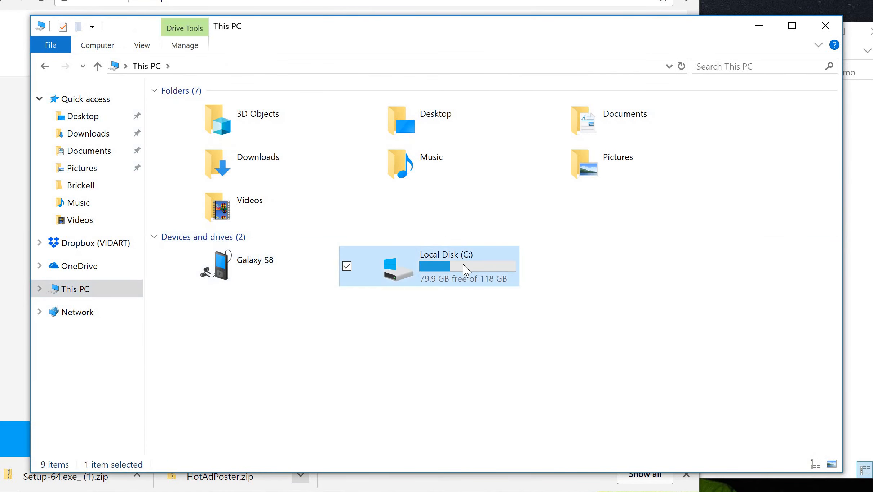
pyautogui.doubleClick(466, 270)
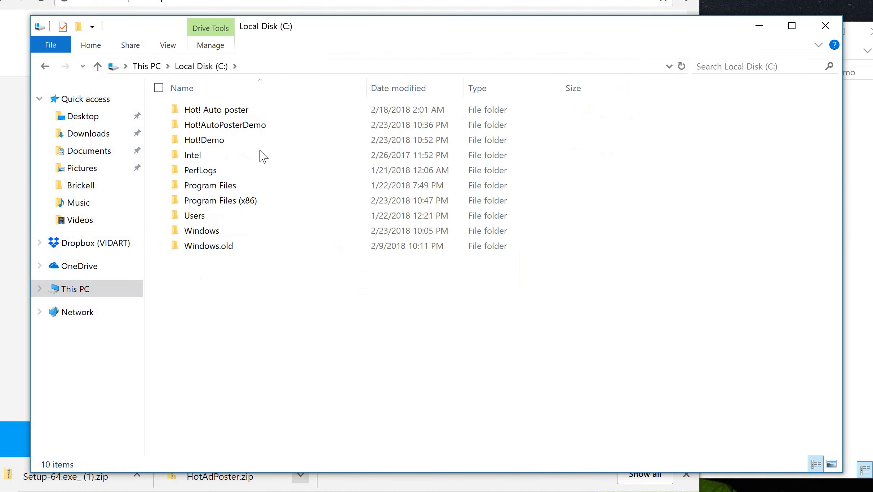
pyautogui.doubleClick(233, 144)
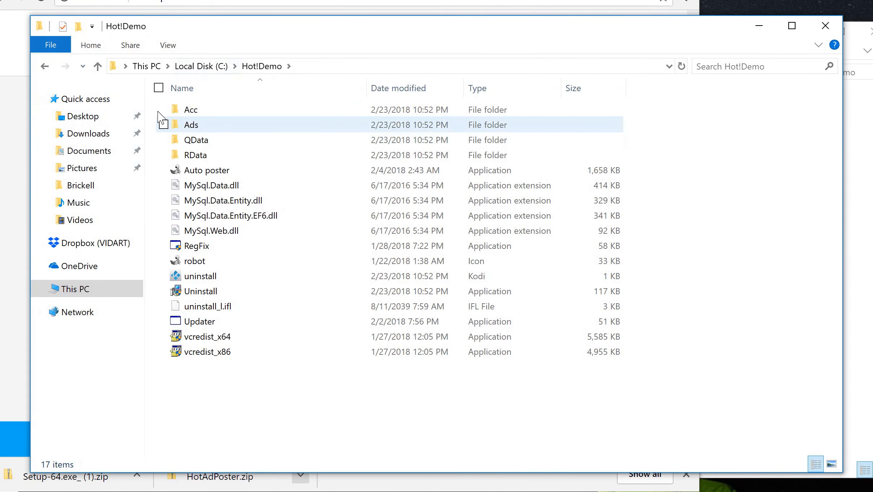
# - Launch Auto poster from Hot!Demo and log in with the account e-mail and password
pyautogui.click(243, 173)
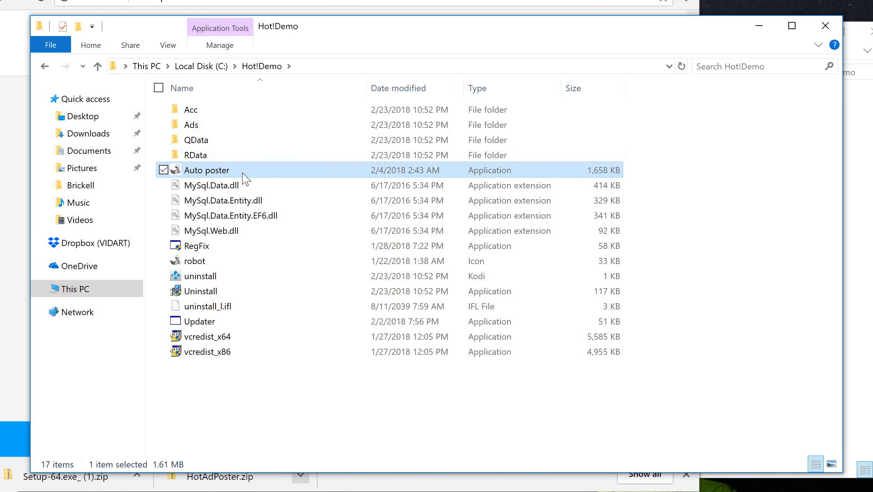
pyautogui.doubleClick(243, 174)
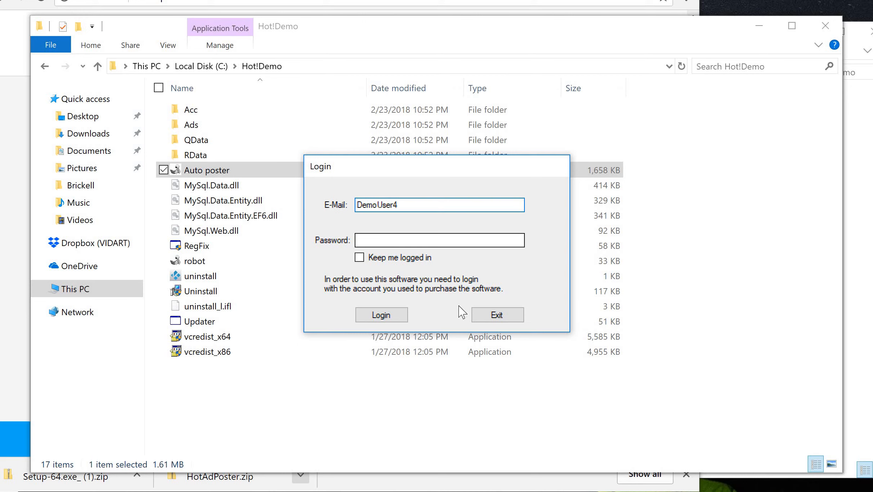
pyautogui.click(405, 240)
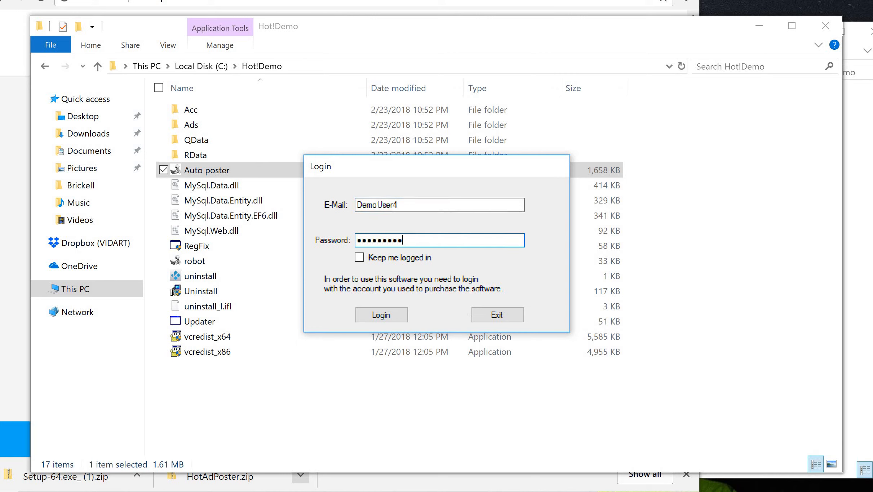
pyautogui.click(391, 316)
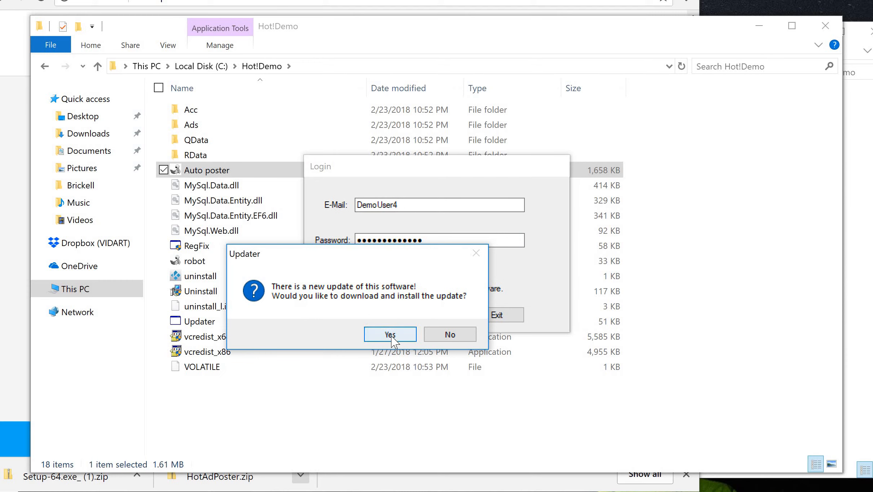
# - Accept the update, minimize the Hot!Demo and Downloads windows, and log in again
pyautogui.click(390, 334)
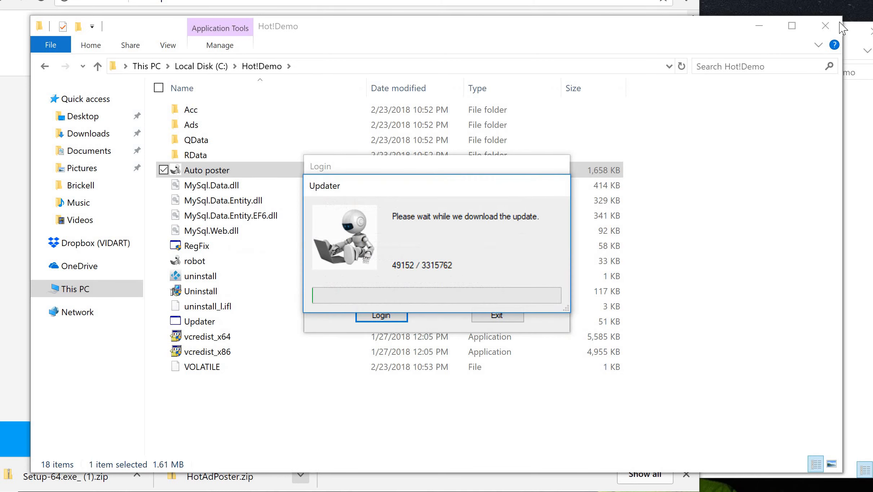
pyautogui.click(758, 26)
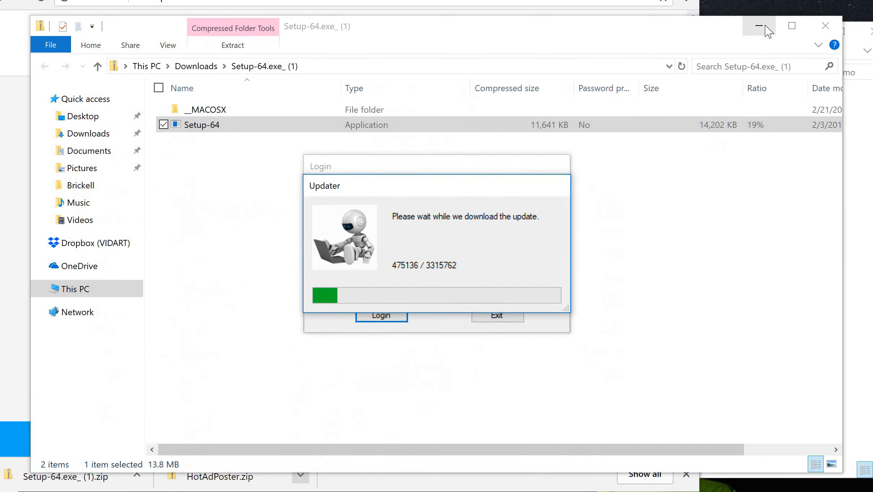
pyautogui.click(756, 27)
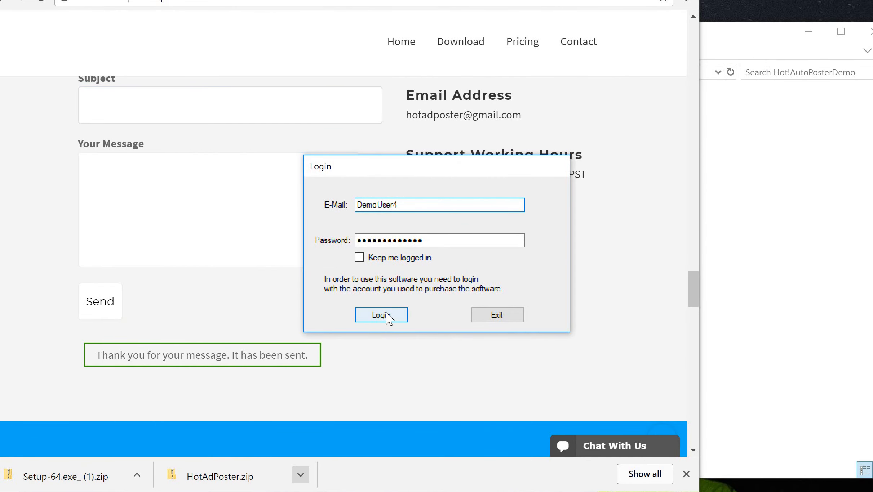
pyautogui.click(388, 319)
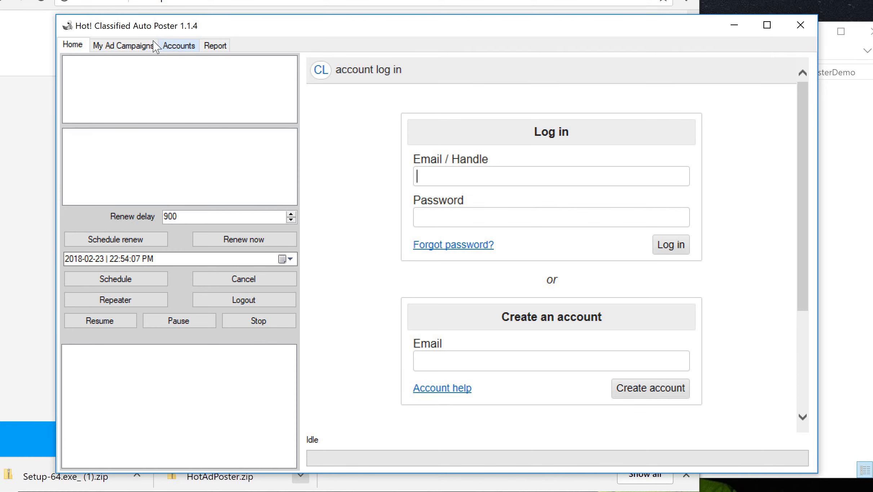
# - Choose Craigslist on the Accounts tab and enter the account e-mail, password and e-mail password
pyautogui.click(184, 46)
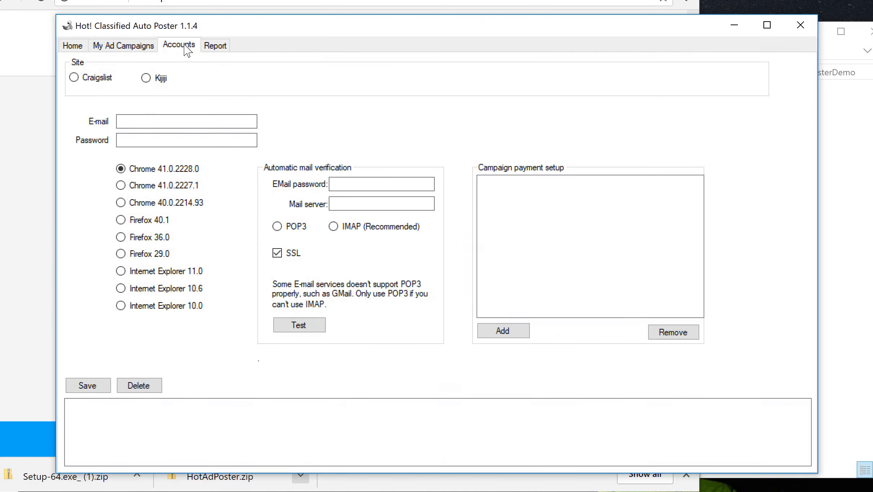
pyautogui.click(75, 78)
pyautogui.click(132, 125)
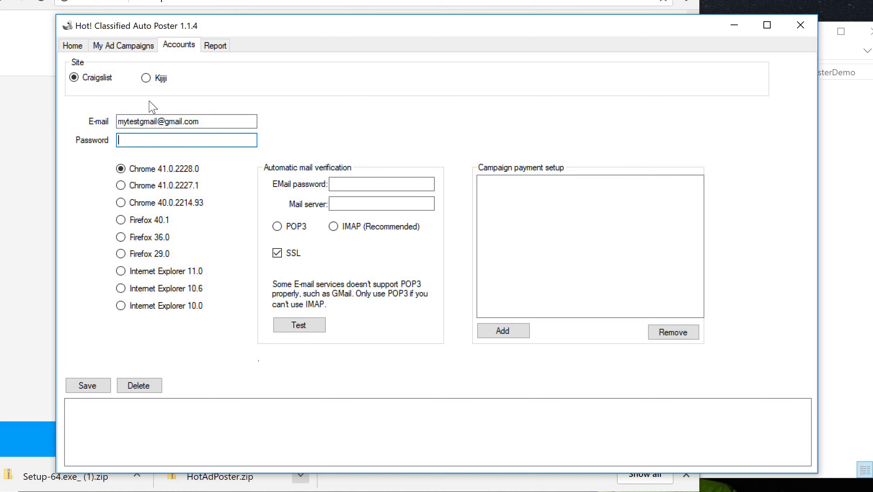
pyautogui.moveTo(214, 120); pyautogui.dragTo(98, 123)
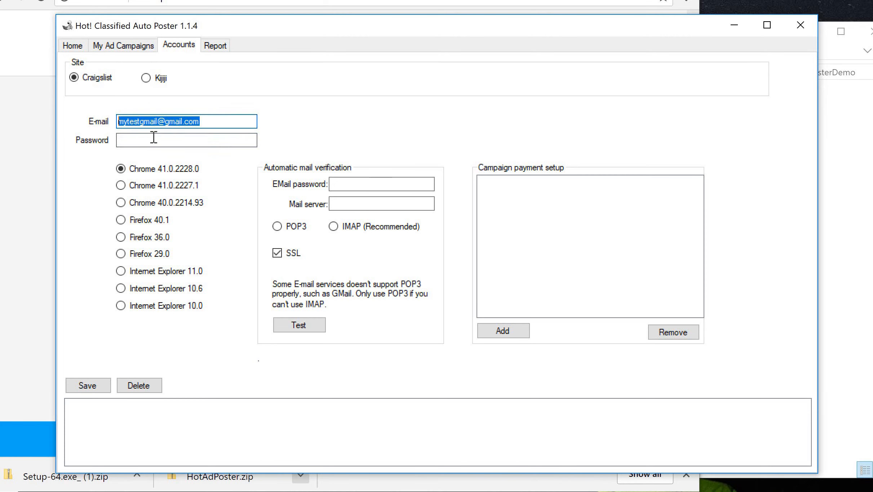
pyautogui.click(153, 137)
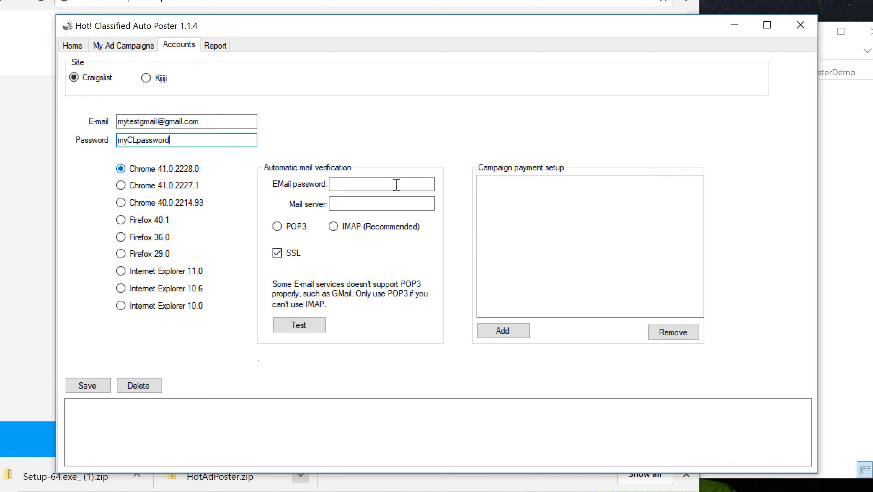
pyautogui.click(344, 185)
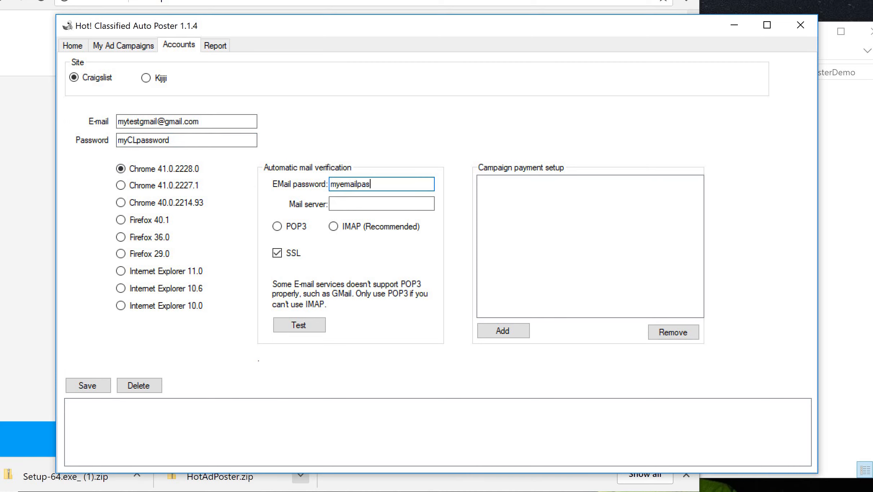
# - Set mail verification to POP3 with mail server imap.gmail.com
pyautogui.click(278, 227)
pyautogui.click(375, 203)
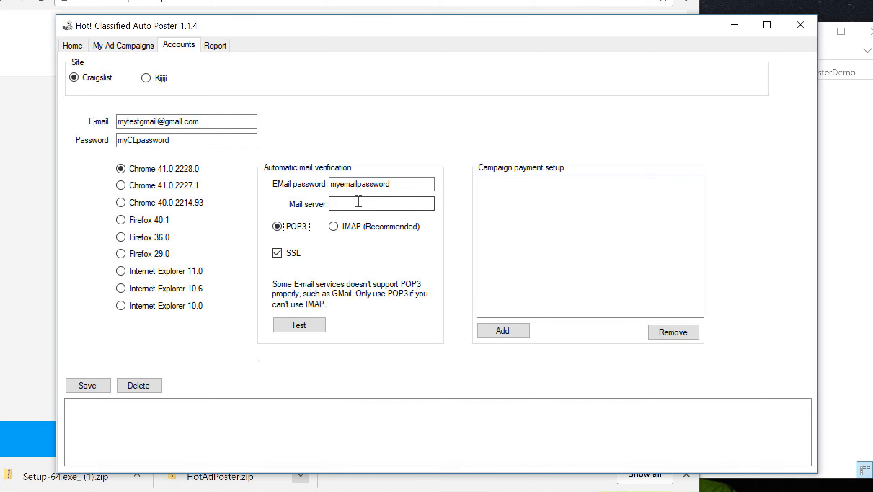
pyautogui.click(340, 228)
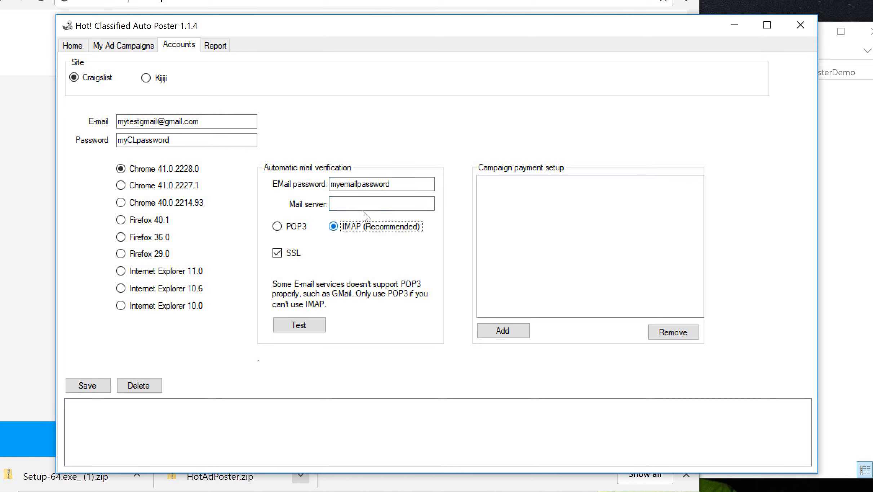
pyautogui.click(277, 227)
pyautogui.click(347, 204)
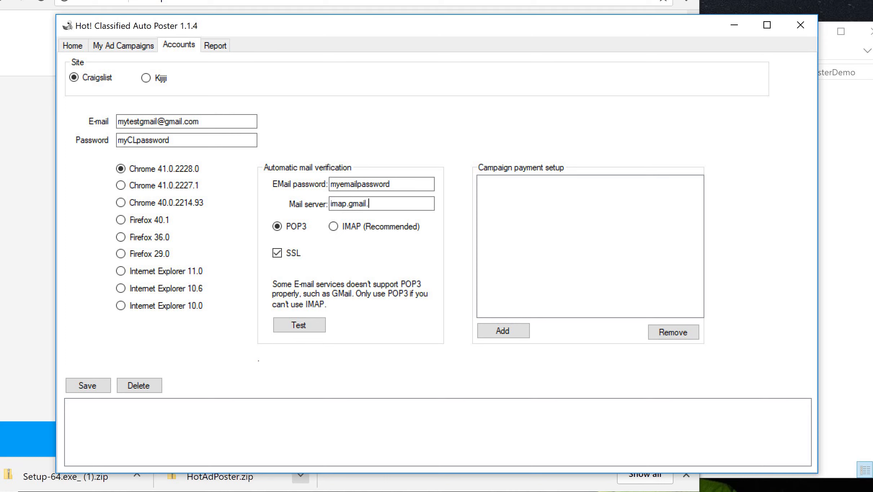
pyautogui.click(367, 207)
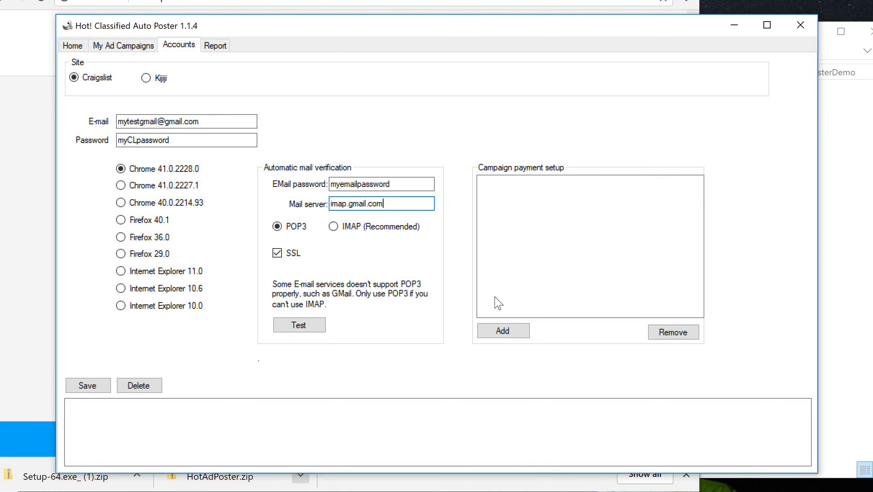
# - Add an empty payment account and save the Craigslist account to the list
pyautogui.click(509, 335)
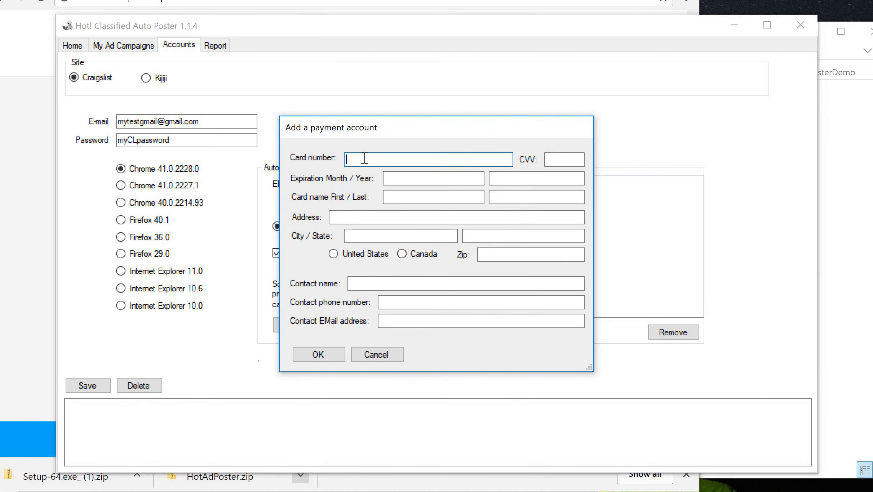
pyautogui.click(318, 357)
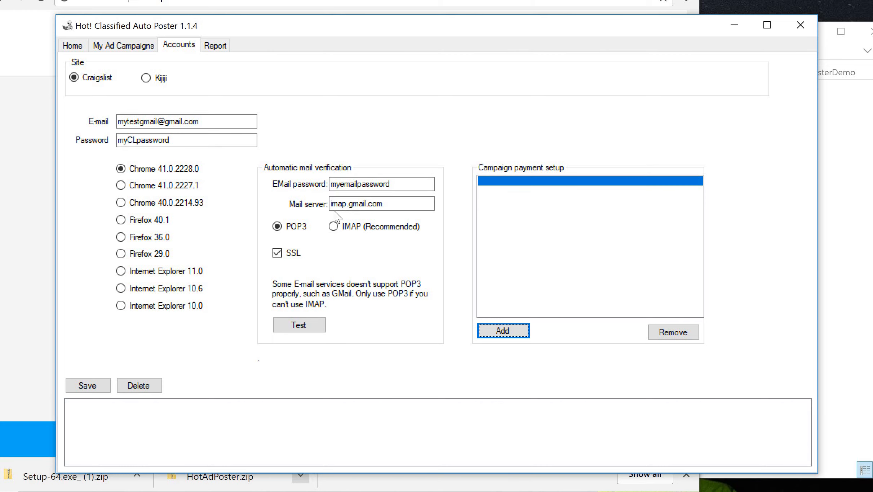
pyautogui.click(92, 387)
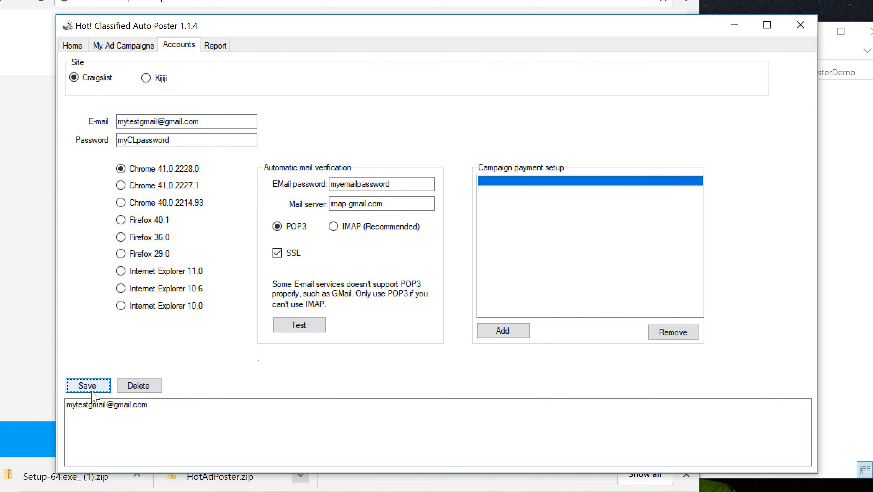
pyautogui.click(97, 405)
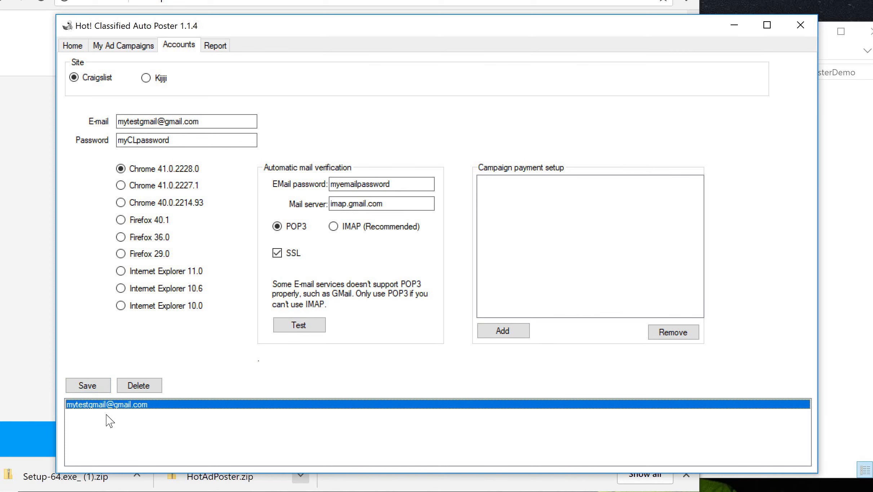
# - Change the e-mail, password and mail password fields to the second account's credentials
pyautogui.click(208, 122)
pyautogui.press('Left')
pyautogui.press('Left')
pyautogui.press('Left')
pyautogui.press('Left')
pyautogui.press('Left')
pyautogui.press('Left')
pyautogui.press('Left')
pyautogui.press('Left')
pyautogui.press('Left')
pyautogui.press('Left')
pyautogui.press('BackSpace')
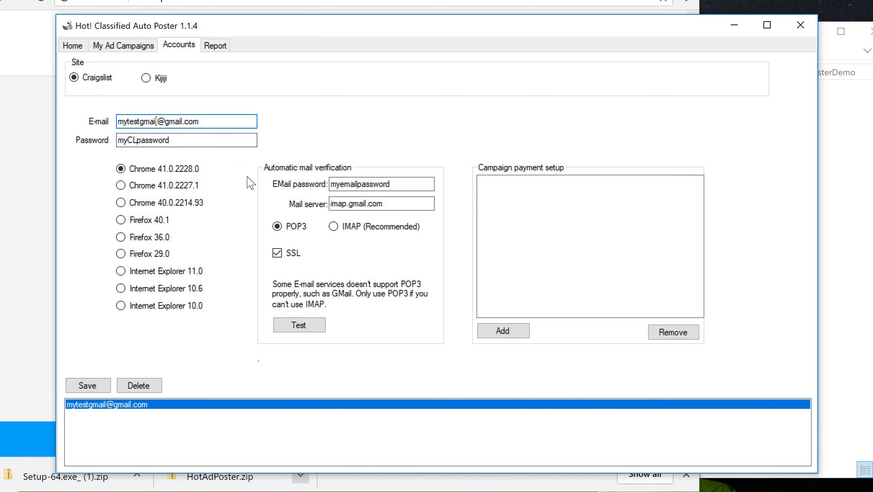
pyautogui.write('2l')
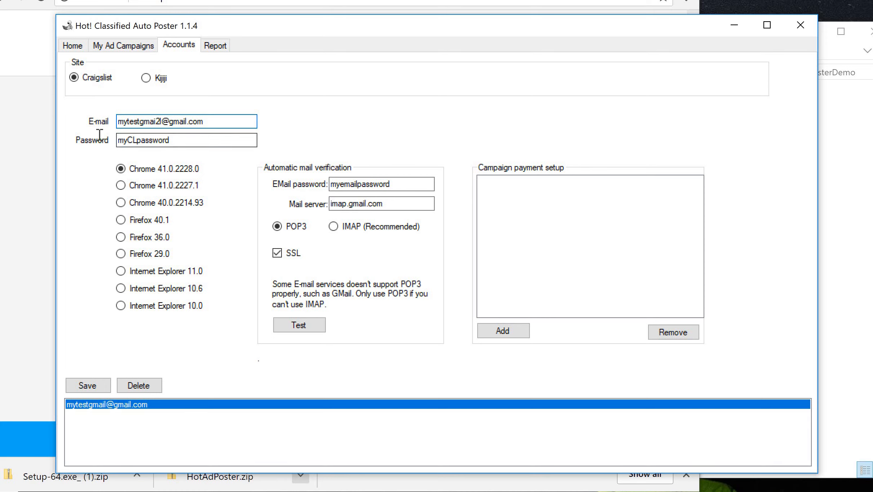
pyautogui.press('Tab')
pyautogui.write('my')
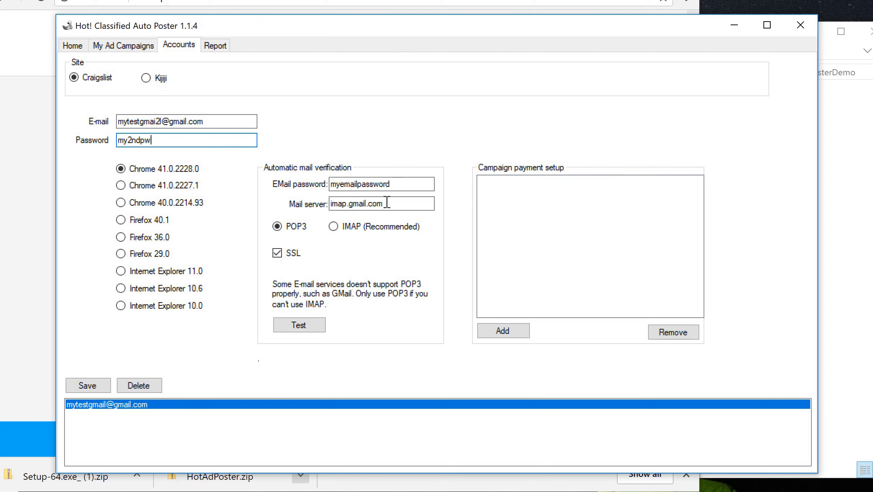
pyautogui.click(403, 184)
pyautogui.write('2')
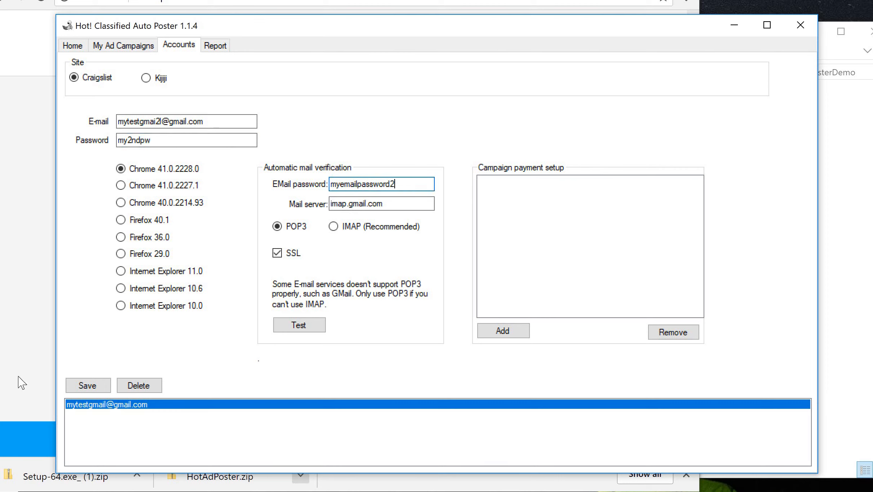
# - Save the second account to the accounts list and start a new ad's title in My Ad Campaigns
pyautogui.click(96, 391)
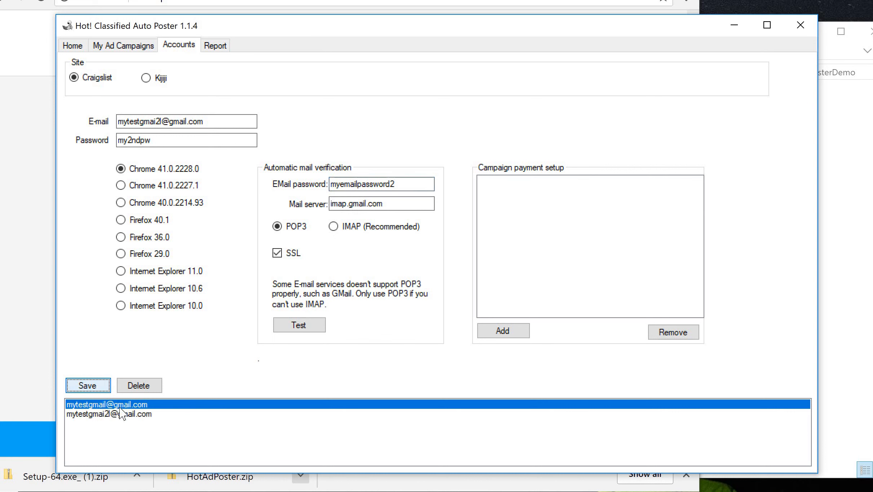
pyautogui.click(125, 415)
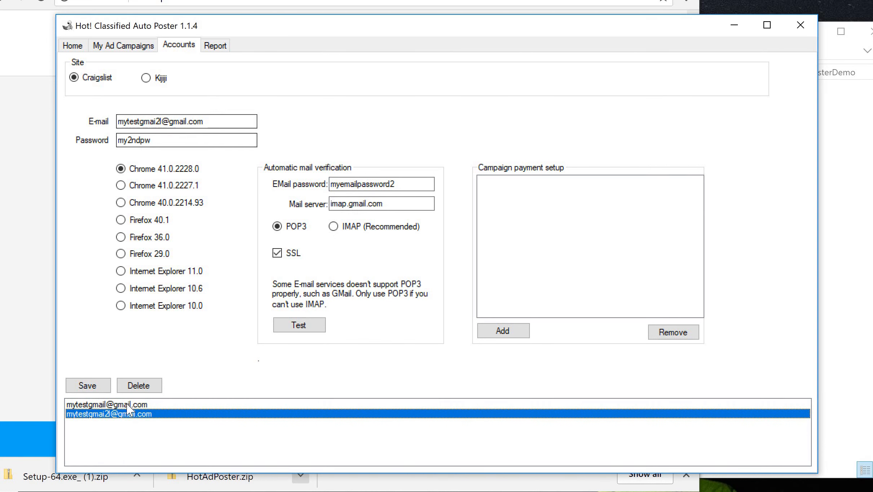
pyautogui.click(132, 46)
pyautogui.click(101, 77)
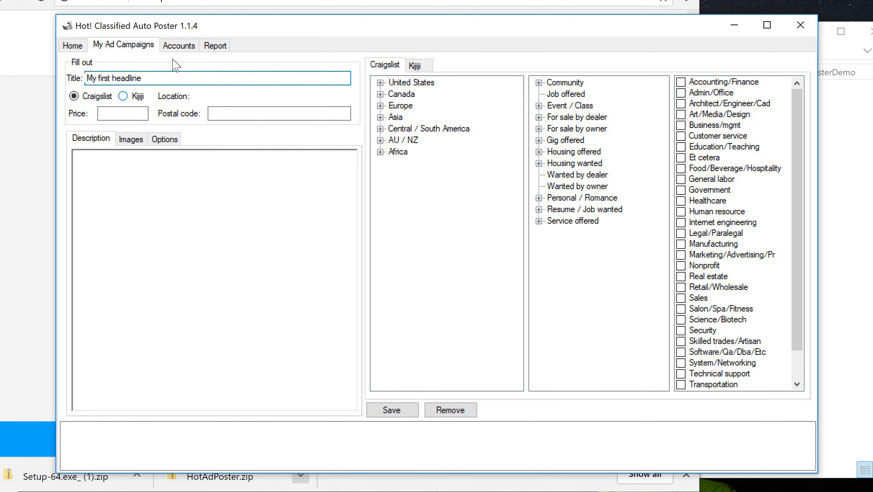
# - Enter price 10, postal code 90041 and a short description, then review the Images and Options tabs
pyautogui.click(114, 109)
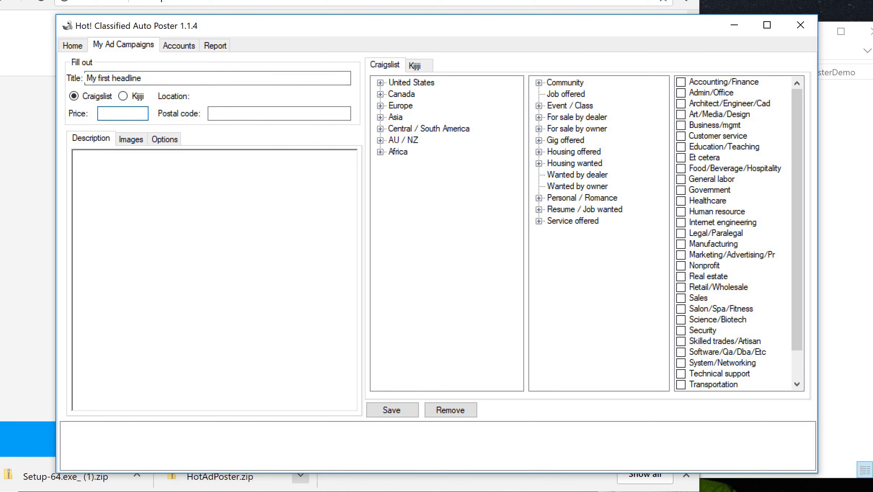
pyautogui.click(231, 116)
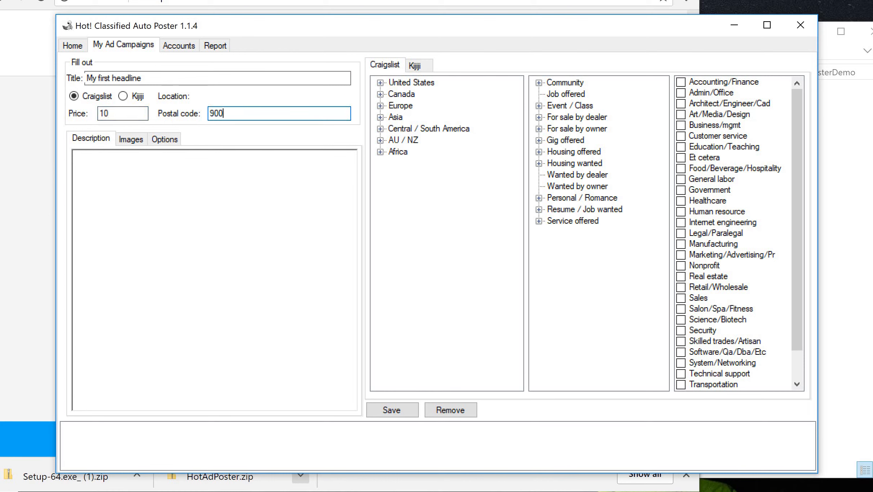
pyautogui.click(147, 223)
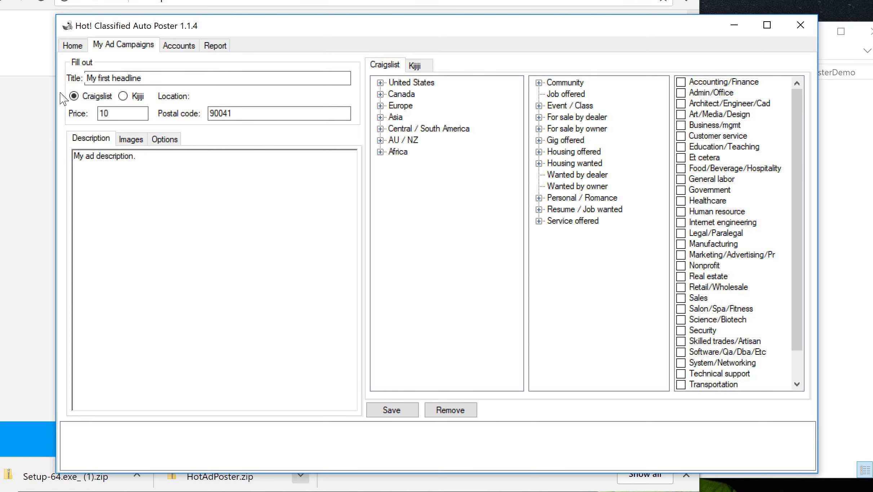
pyautogui.click(131, 139)
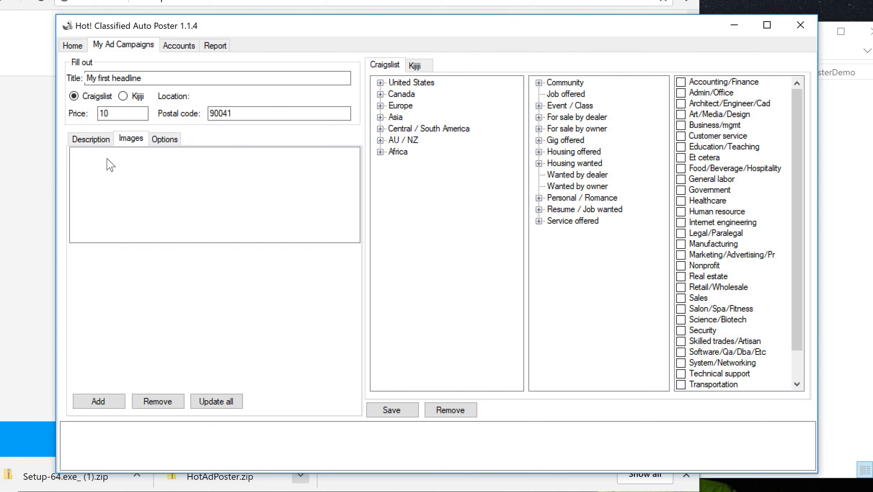
pyautogui.click(165, 140)
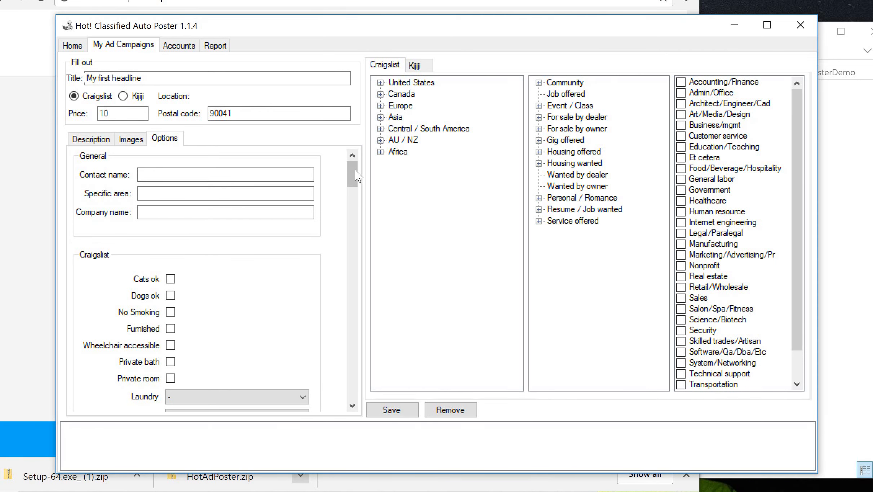
pyautogui.moveTo(357, 176)
pyautogui.mouseDown()
pyautogui.moveTo(346, 398)
pyautogui.moveTo(351, 164)
pyautogui.mouseUp()
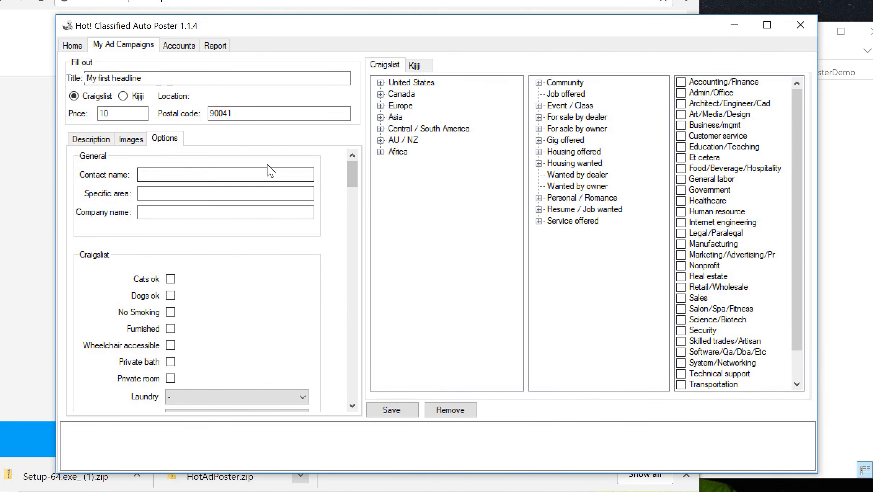
# - Target the ad at City of San Francisco, All neighborhoods, under Service offered > Computer services
pyautogui.click(380, 83)
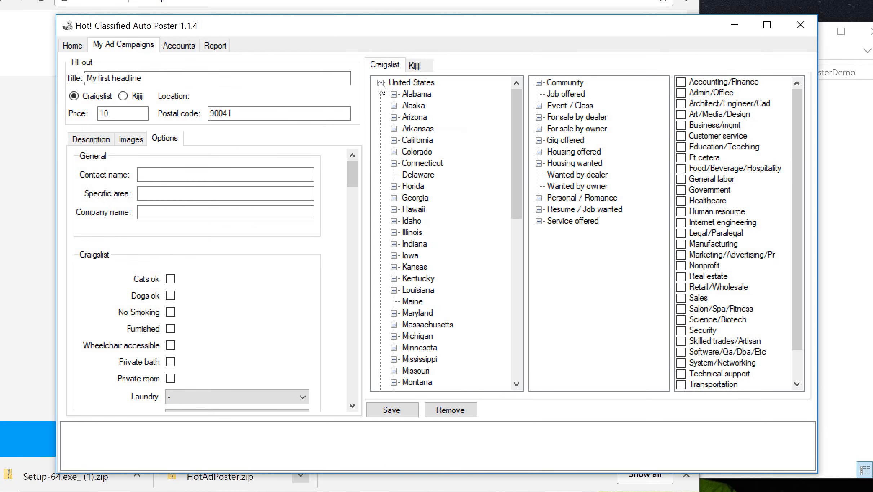
pyautogui.click(394, 141)
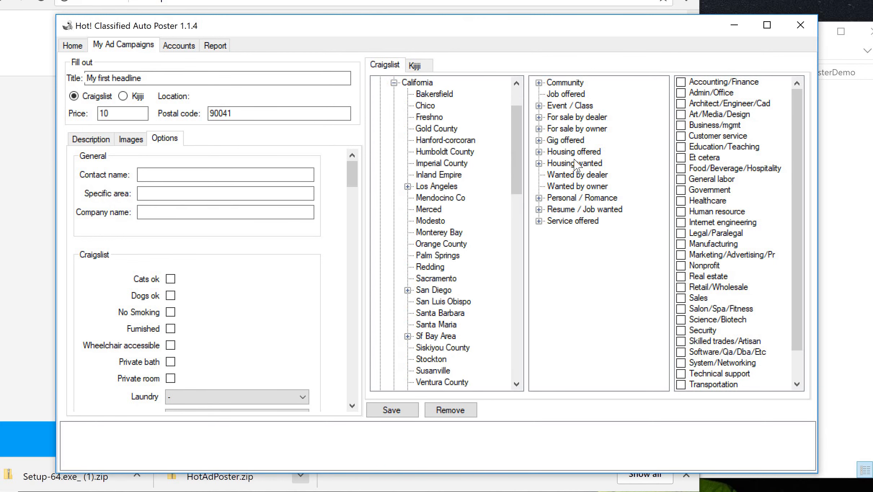
pyautogui.moveTo(517, 126); pyautogui.dragTo(518, 139)
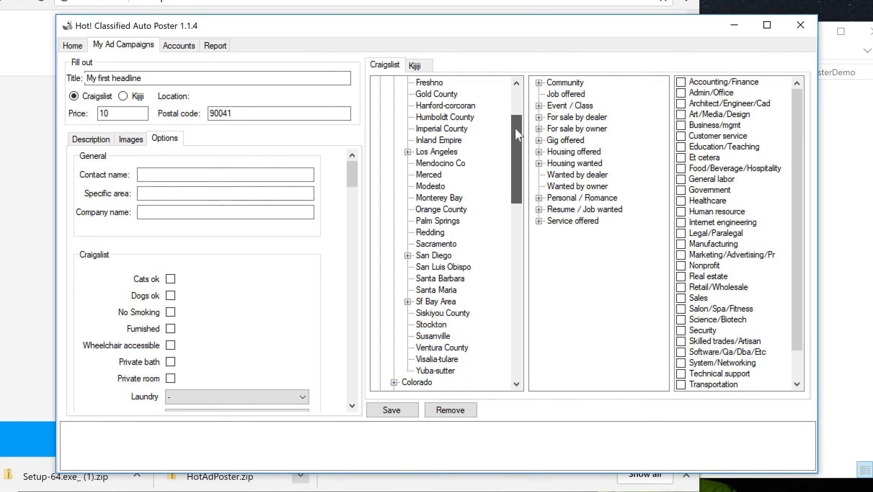
pyautogui.click(408, 301)
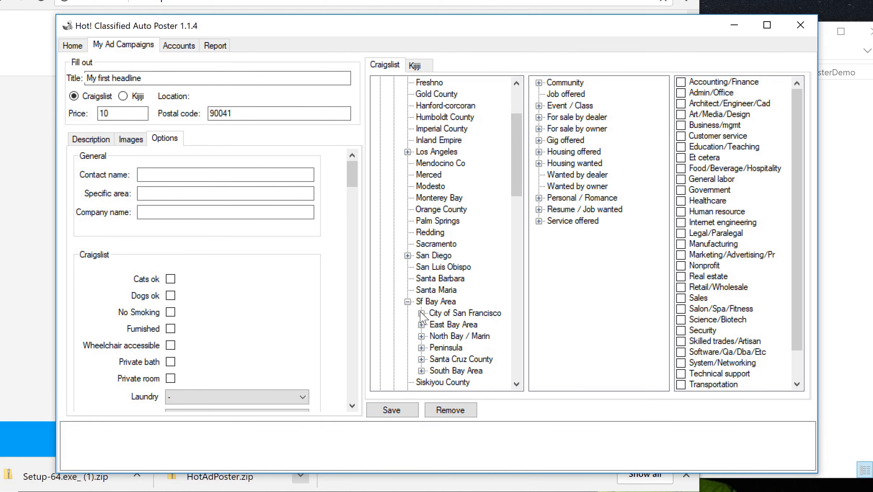
pyautogui.click(421, 314)
pyautogui.click(464, 106)
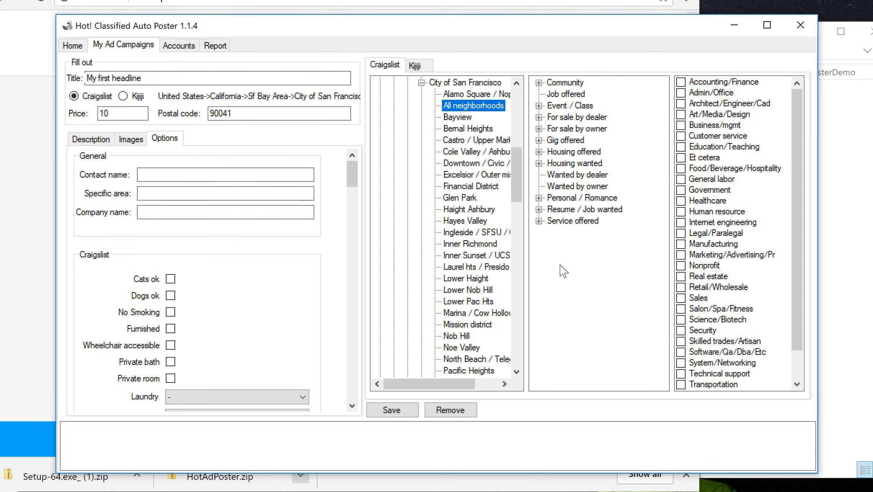
pyautogui.click(538, 221)
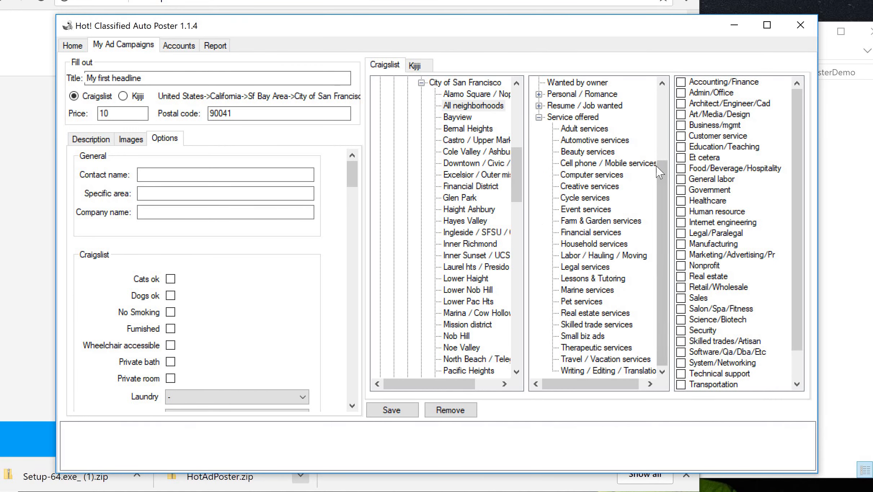
pyautogui.click(619, 177)
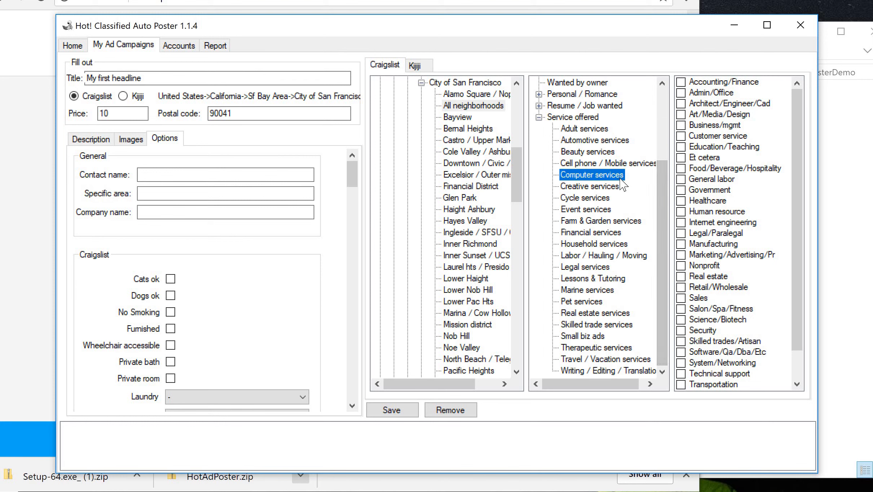
# - Save the My first headline campaign and retitle the ad 'My2nd headline'
pyautogui.click(393, 413)
pyautogui.click(107, 428)
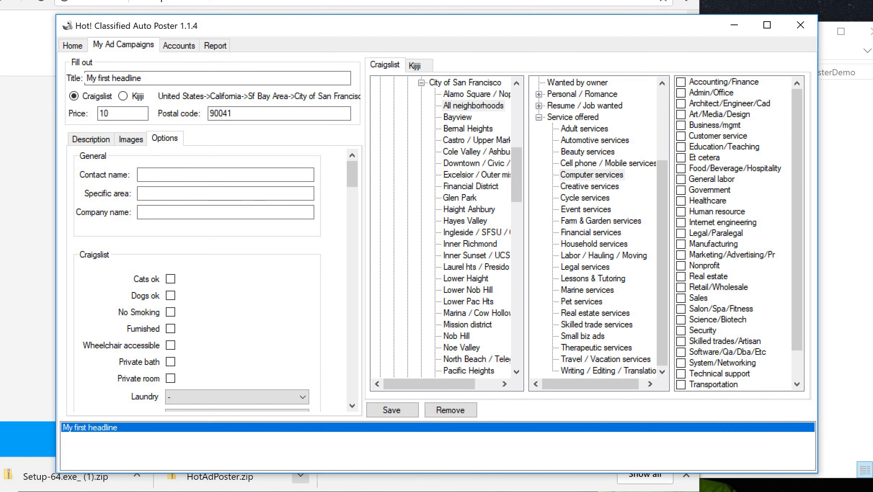
pyautogui.click(95, 139)
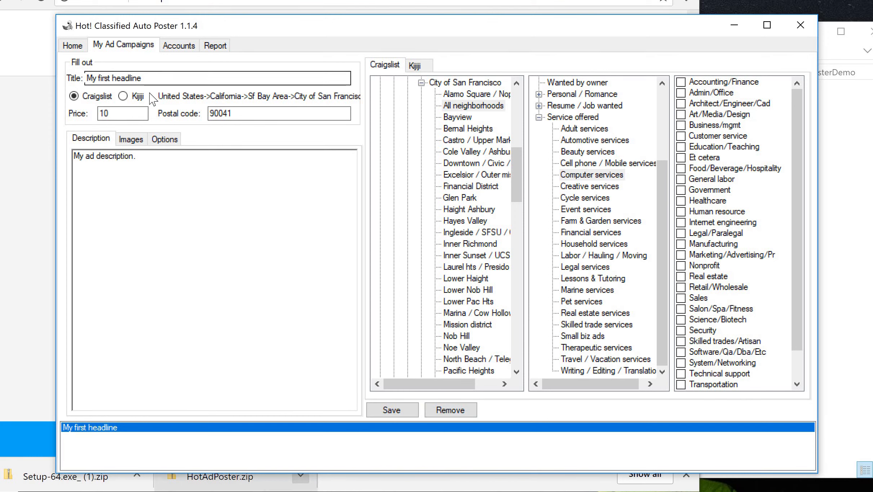
pyautogui.moveTo(152, 78); pyautogui.dragTo(98, 78)
pyautogui.press('Left')
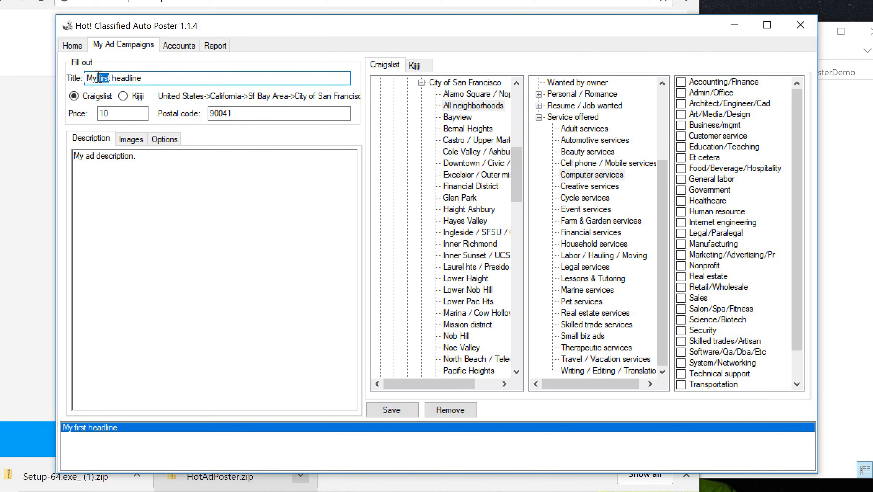
pyautogui.write('2nd')
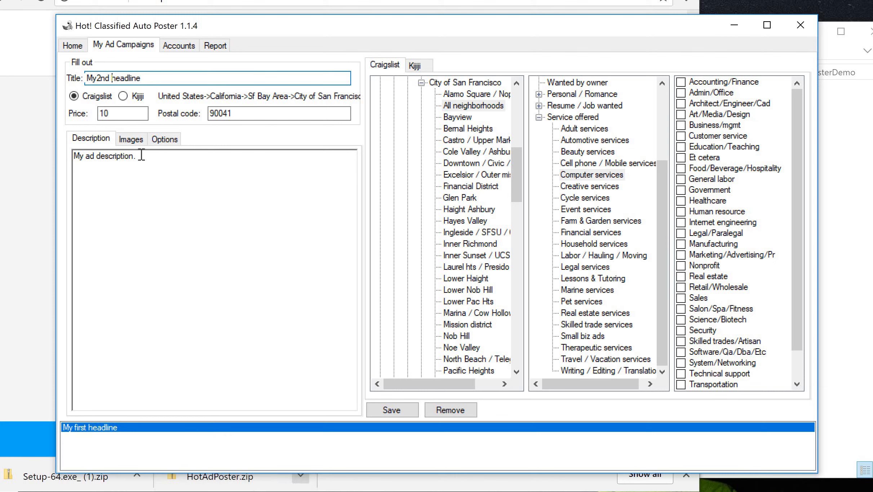
# - Edit the description and save the My2nd headline campaign
pyautogui.click(209, 170)
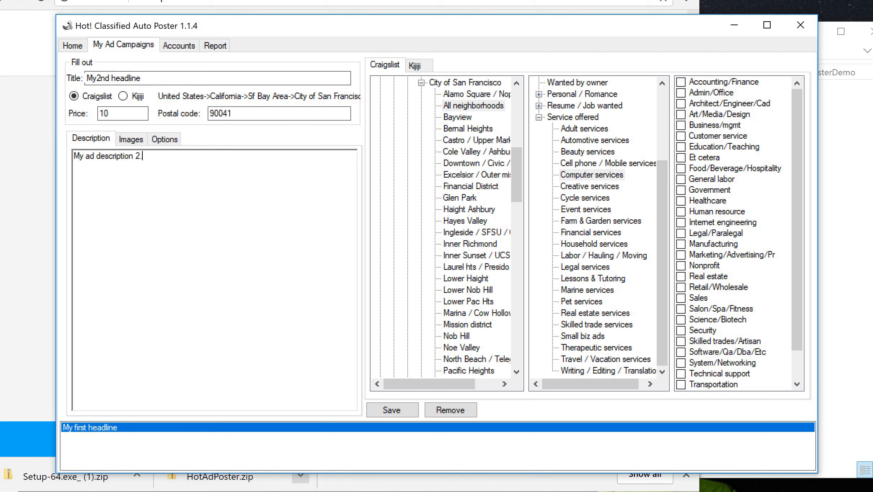
pyautogui.click(131, 140)
pyautogui.click(168, 142)
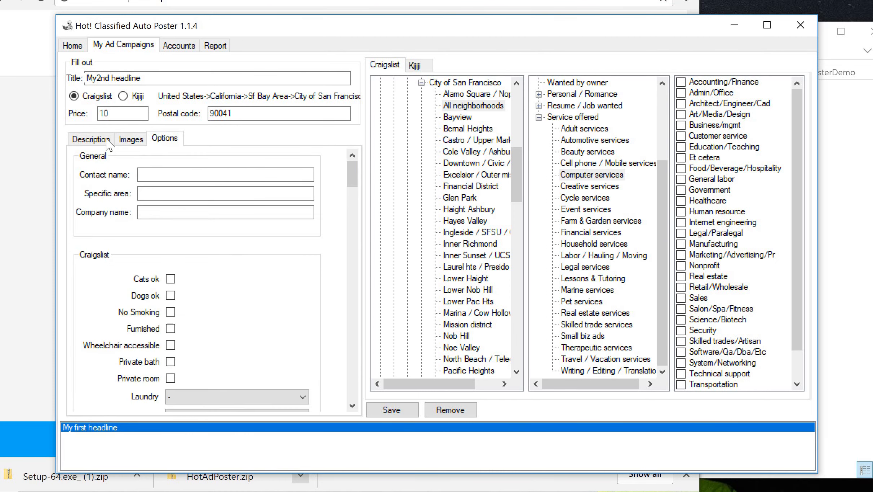
pyautogui.click(107, 142)
pyautogui.click(391, 411)
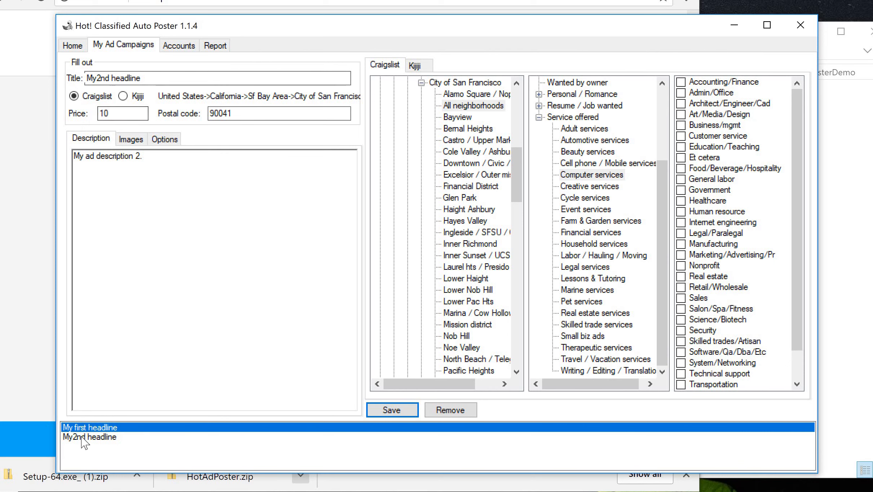
pyautogui.click(97, 437)
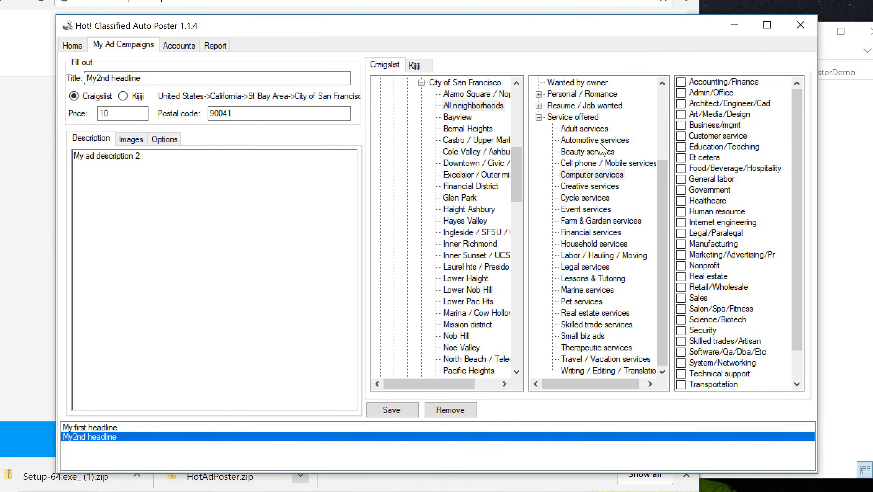
# - Switch the category to Event services, append 'for events' to the title, and save that campaign
pyautogui.click(598, 212)
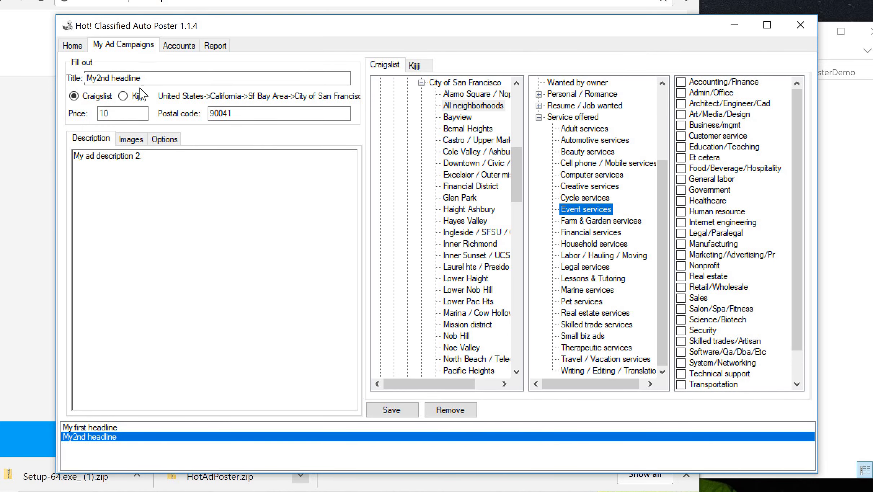
pyautogui.click(153, 78)
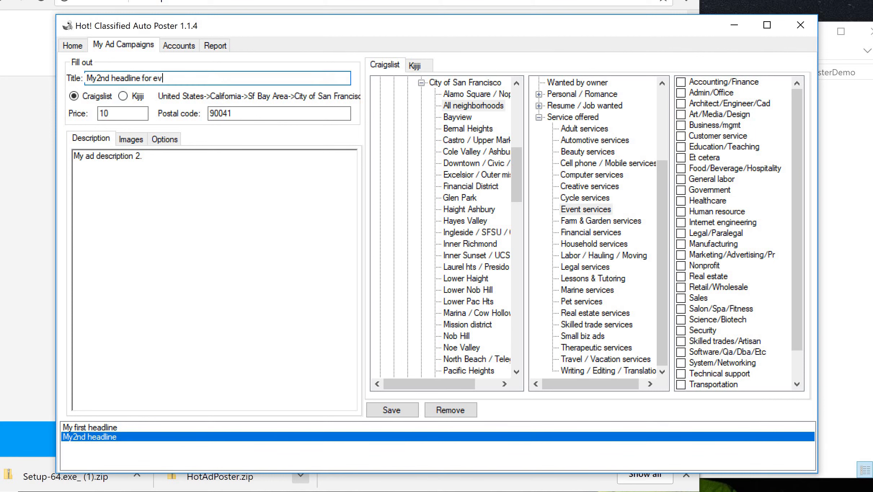
pyautogui.click(392, 411)
pyautogui.click(121, 448)
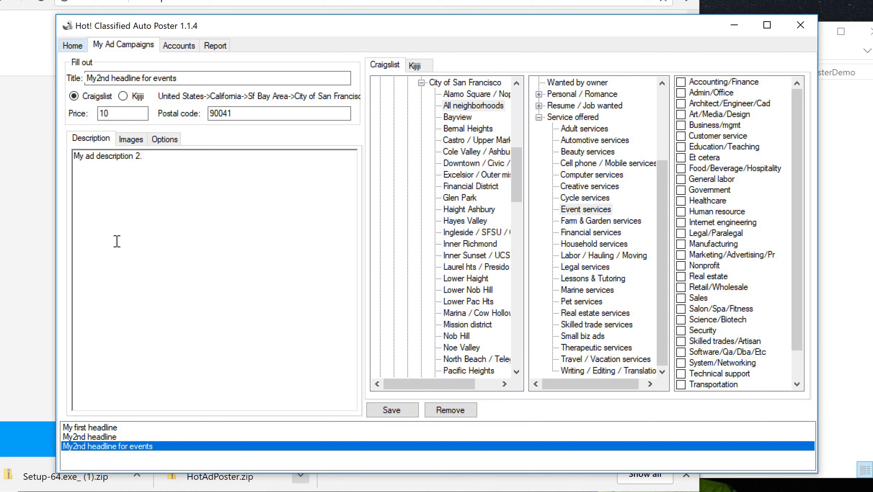
# - Schedule the first account's My first headline to post on 2/26/2018 at 06:00 AM
pyautogui.click(72, 46)
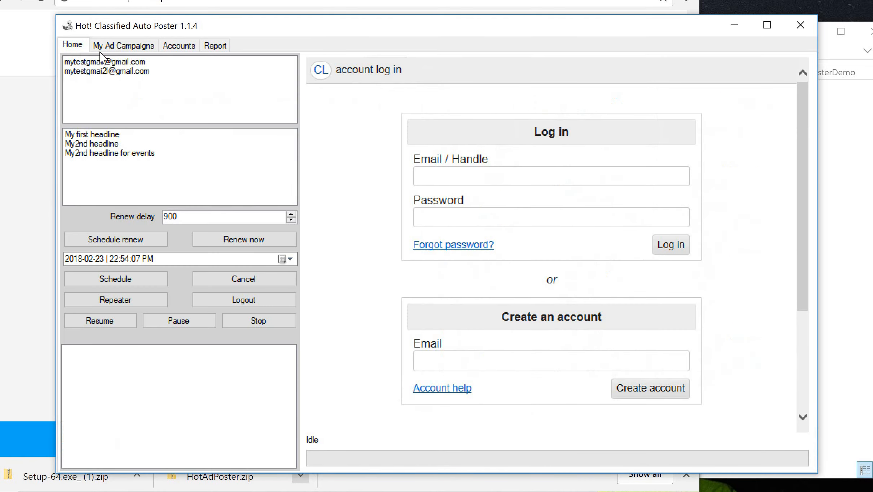
pyautogui.click(116, 62)
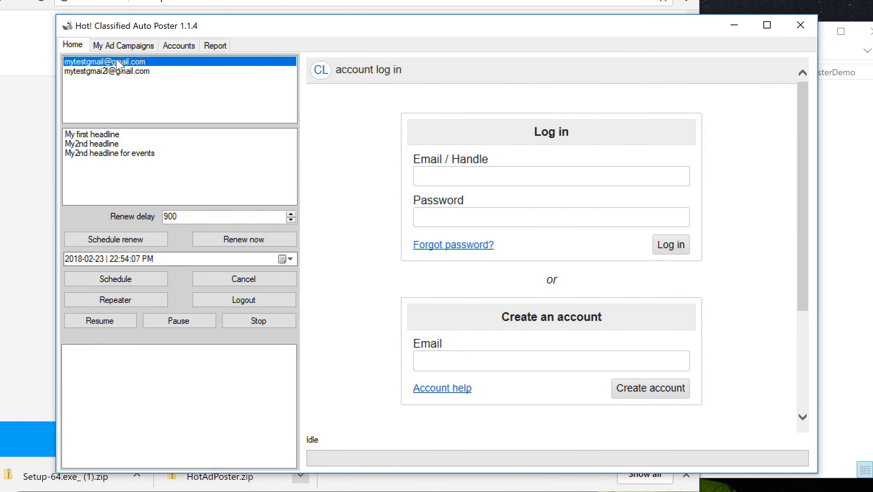
pyautogui.click(115, 135)
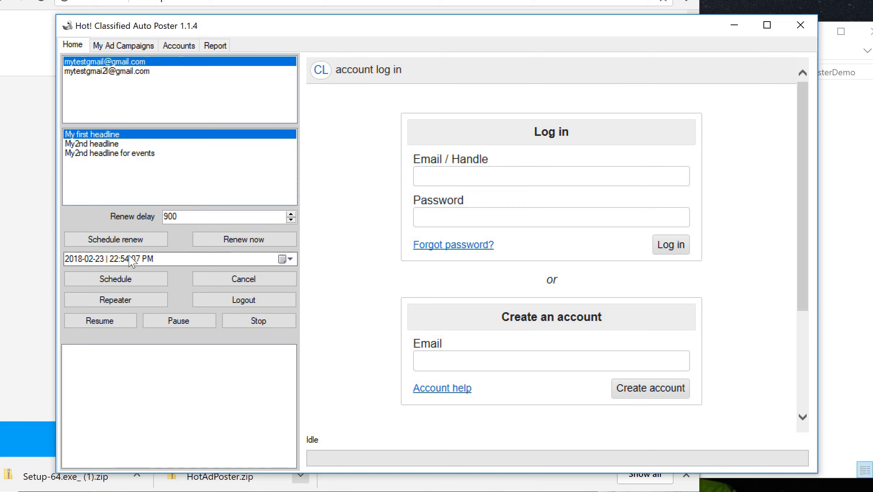
pyautogui.click(287, 260)
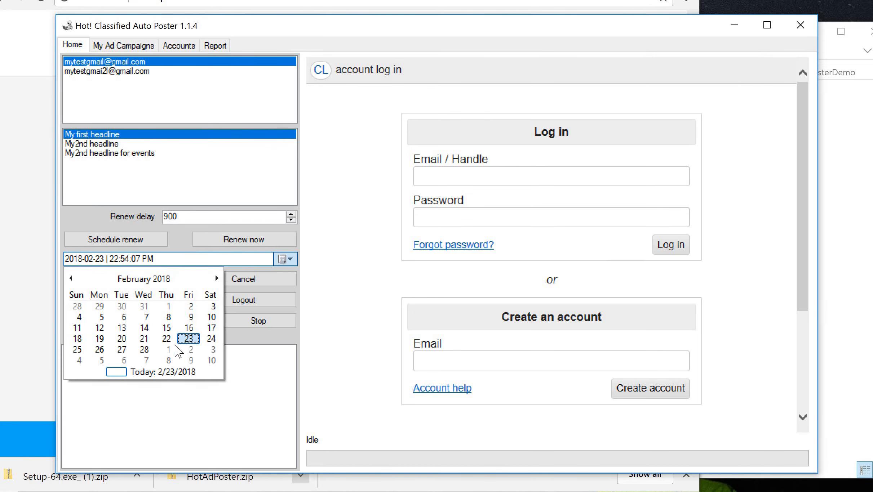
pyautogui.click(99, 349)
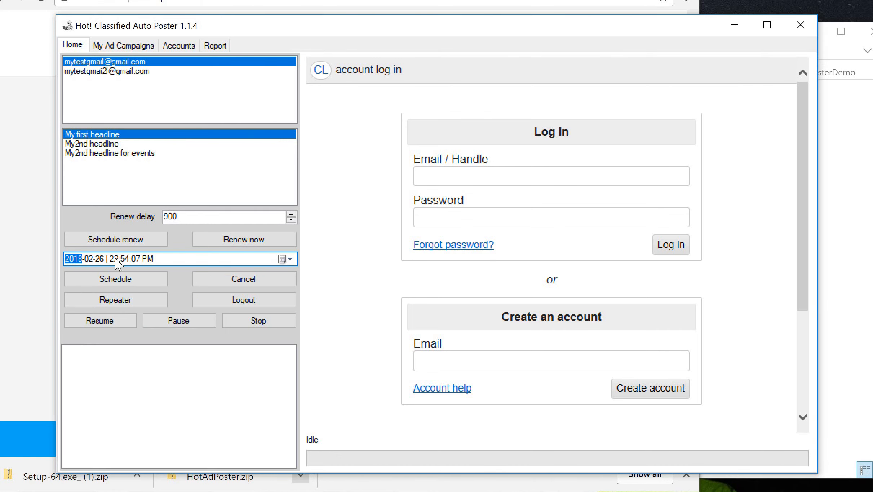
pyautogui.click(114, 258)
pyautogui.write('06')
pyautogui.click(126, 259)
pyautogui.click(123, 280)
pyautogui.click(141, 350)
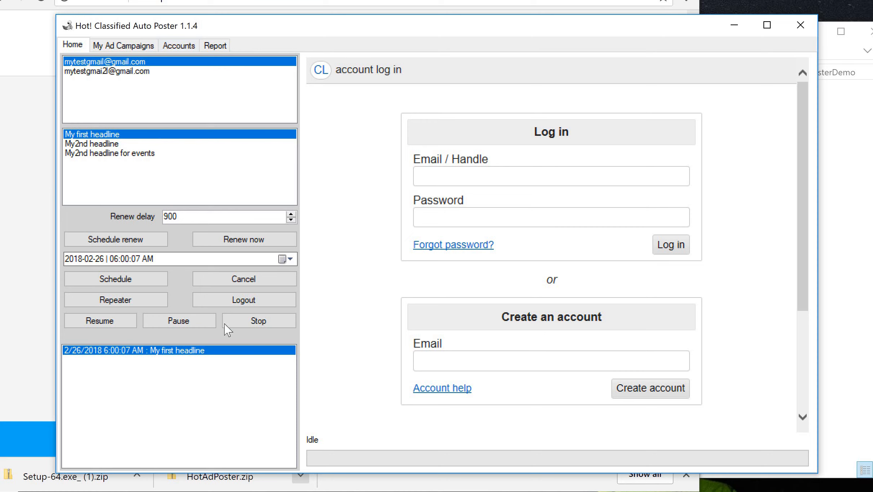
# - Schedule My2nd headline to post at 6:30 AM on 2/26/2018
pyautogui.click(122, 144)
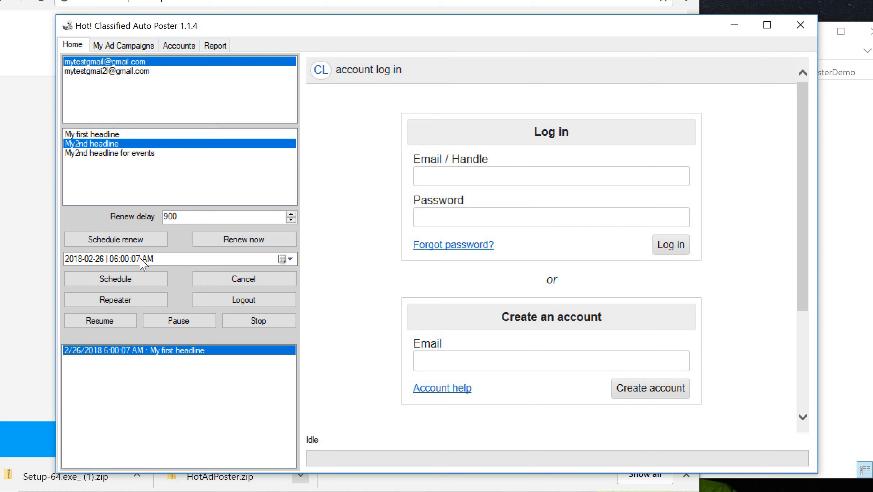
pyautogui.click(125, 259)
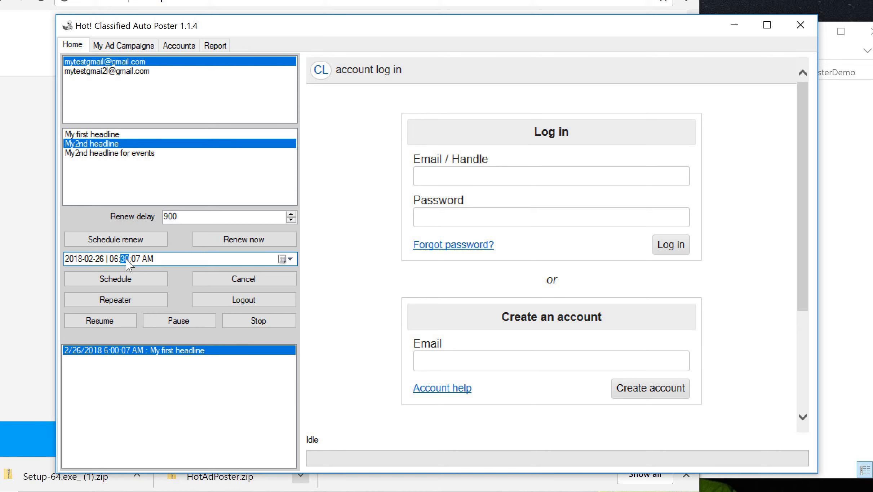
pyautogui.click(130, 280)
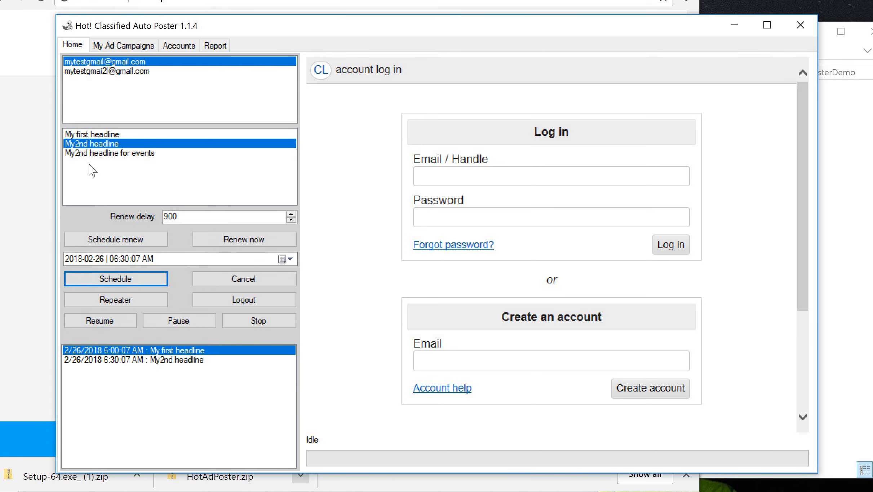
# - Schedule My2nd headline for events to post at 7:30 AM
pyautogui.click(105, 154)
pyautogui.click(115, 259)
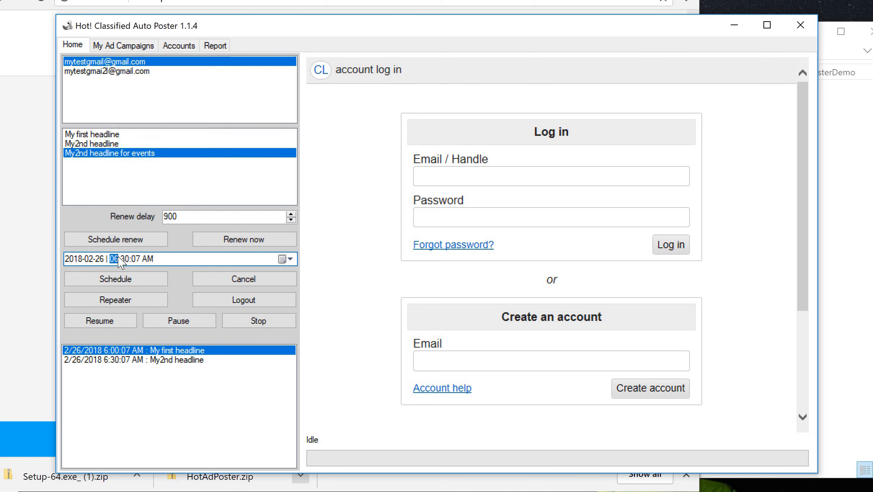
pyautogui.click(122, 288)
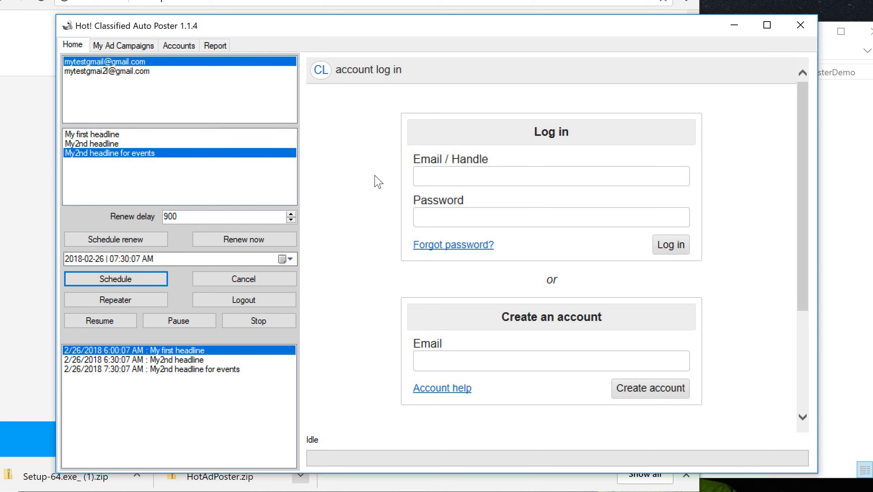
# - Add a Renew all entry for 2/26/2018 at 8:30 AM, with the hour set to 08
pyautogui.click(465, 178)
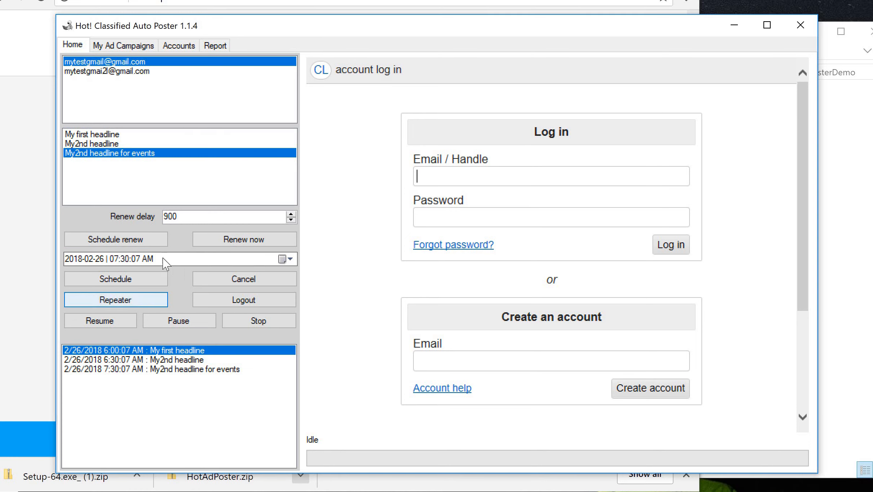
pyautogui.click(117, 259)
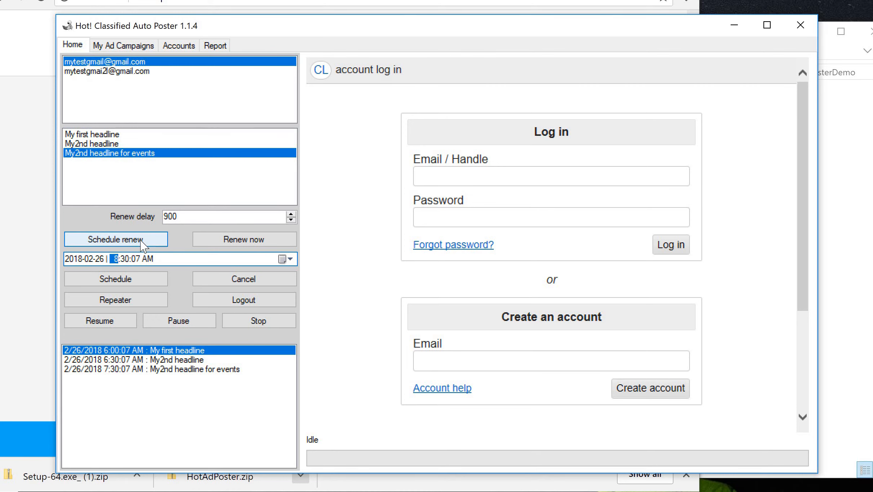
pyautogui.click(130, 245)
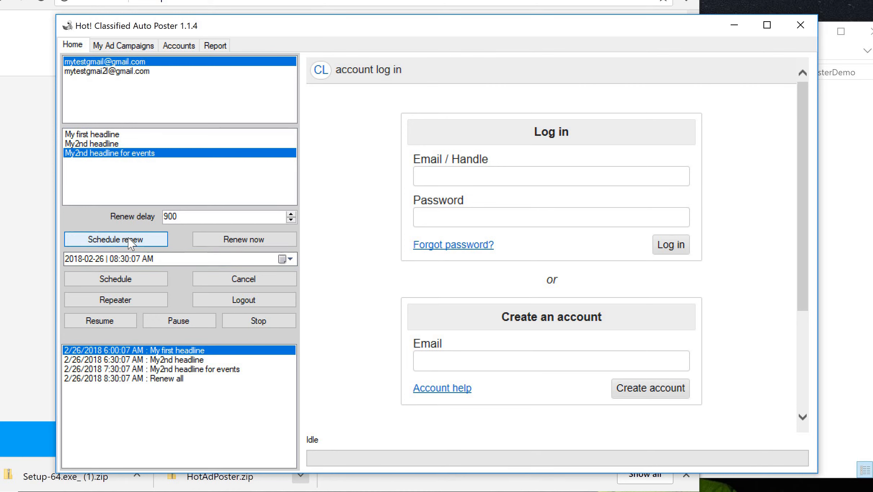
pyautogui.click(128, 379)
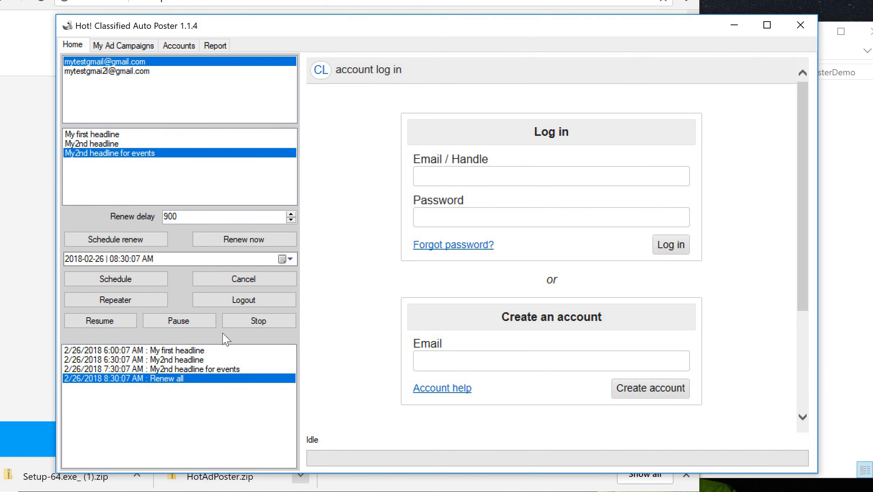
# - In the Repeater, add My first headline for the first account, starting 2/26/2018 6:00 AM, every 24 hours
pyautogui.click(134, 300)
pyautogui.click(238, 65)
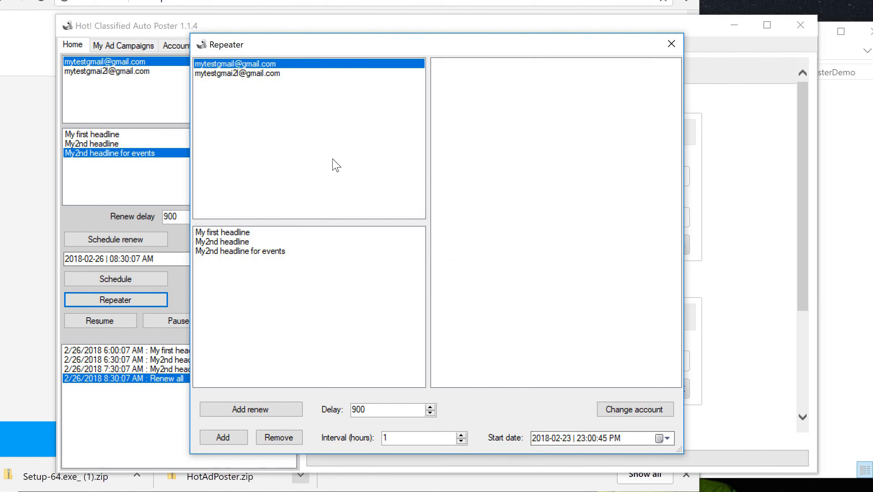
pyautogui.click(234, 233)
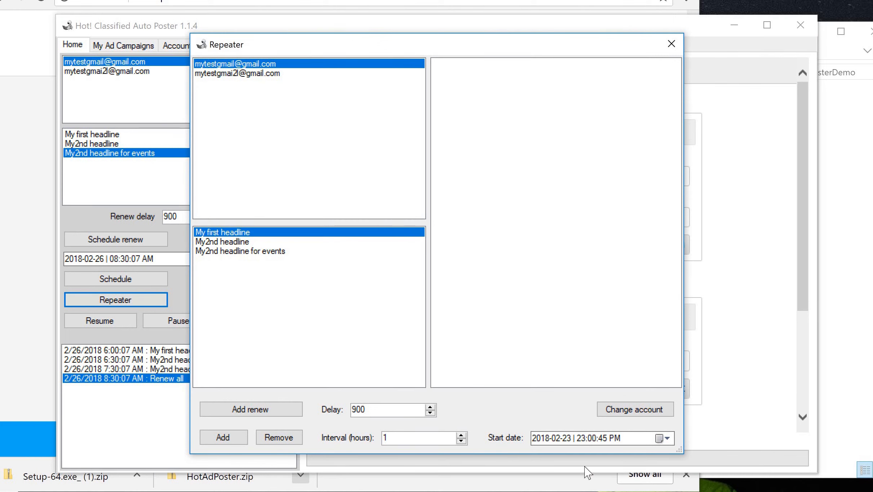
pyautogui.click(567, 438)
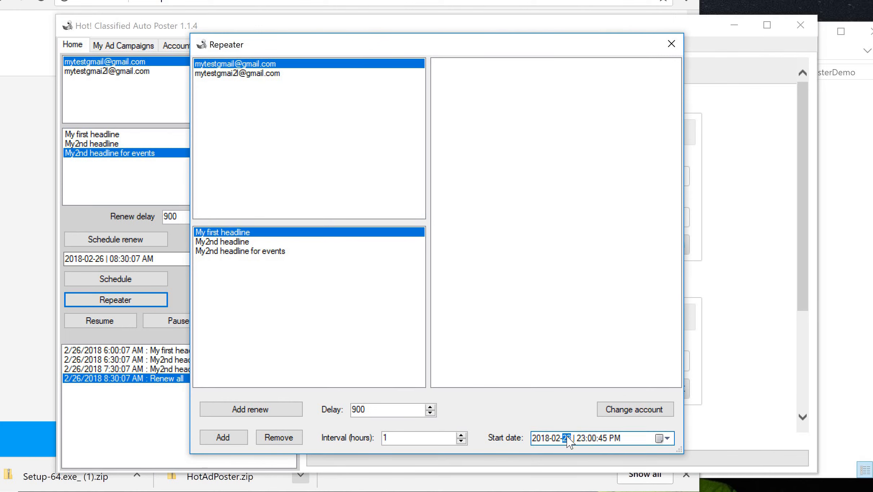
pyautogui.click(666, 439)
pyautogui.click(567, 491)
pyautogui.click(577, 441)
pyautogui.write('06')
pyautogui.click(615, 438)
pyautogui.moveTo(395, 438); pyautogui.dragTo(382, 438)
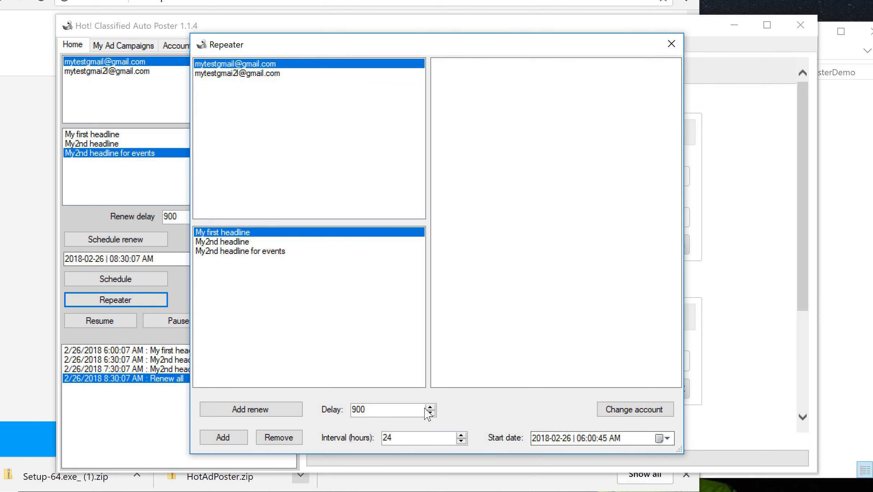
pyautogui.click(229, 445)
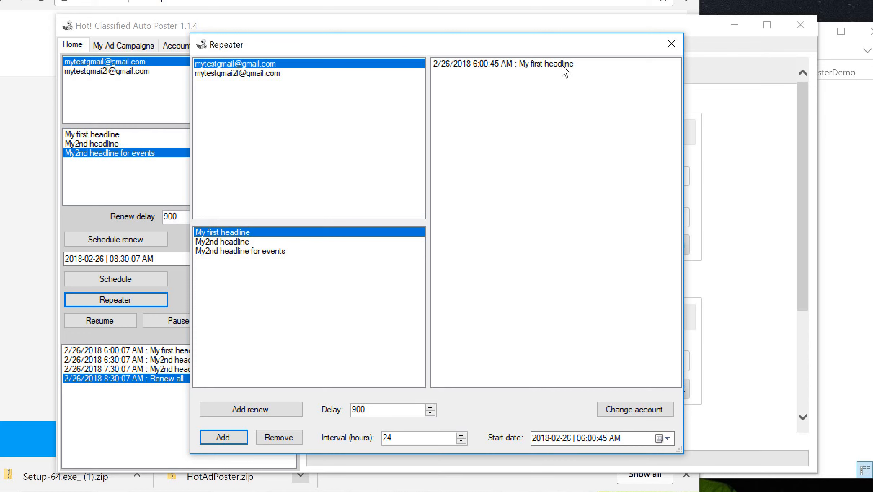
pyautogui.click(562, 65)
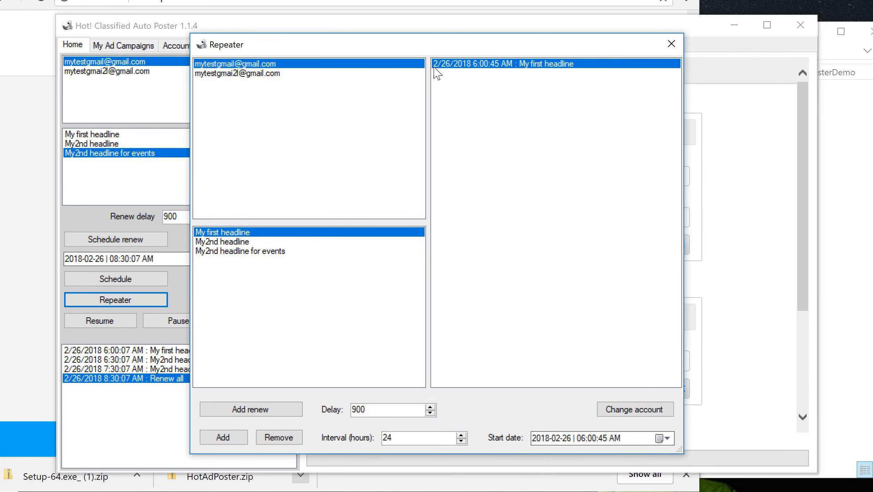
# - Add repeats for My2nd headline at 6:30 AM and My2nd headline for events at 7:30 AM
pyautogui.click(245, 242)
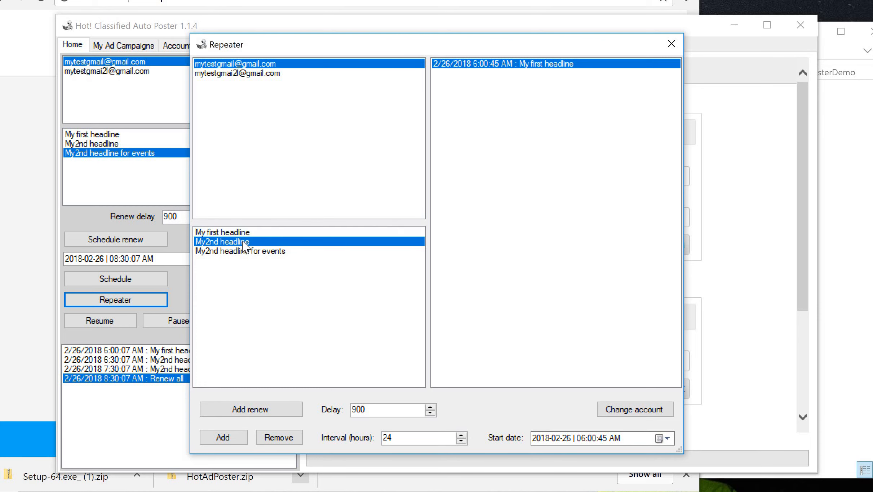
pyautogui.click(591, 438)
pyautogui.click(240, 439)
pyautogui.click(247, 251)
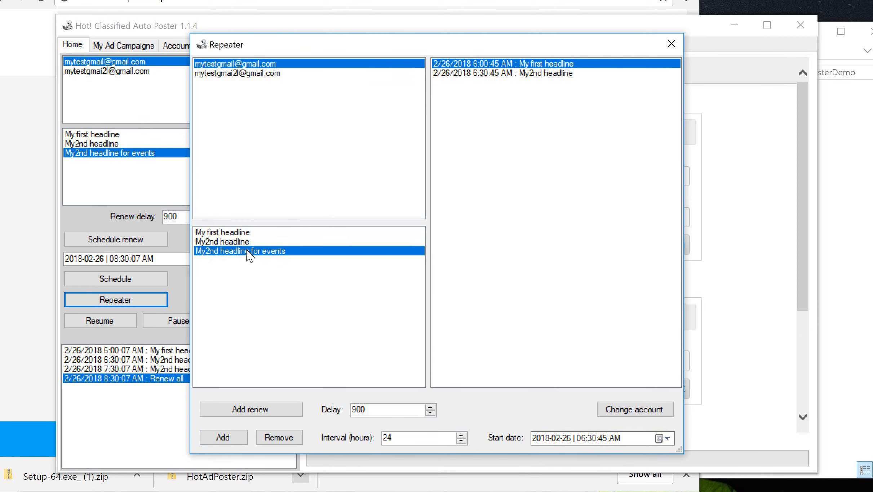
pyautogui.click(581, 438)
pyautogui.write('7')
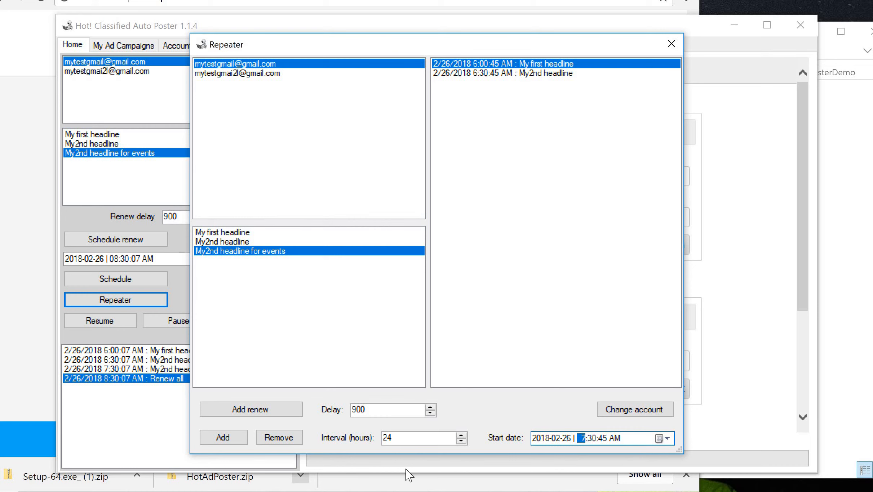
pyautogui.click(222, 438)
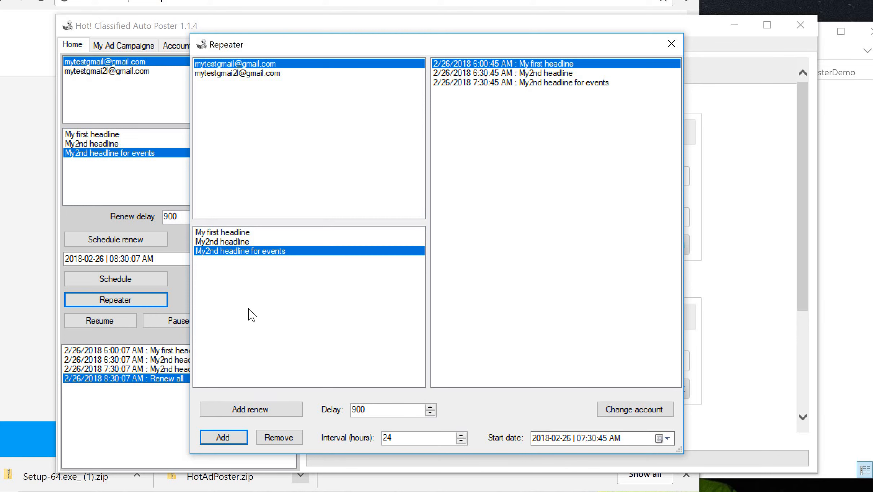
# - Add a Renew all repeat at 8:00 AM on 2/26/2018 with a 12-hour interval and adjusted delay
pyautogui.click(581, 438)
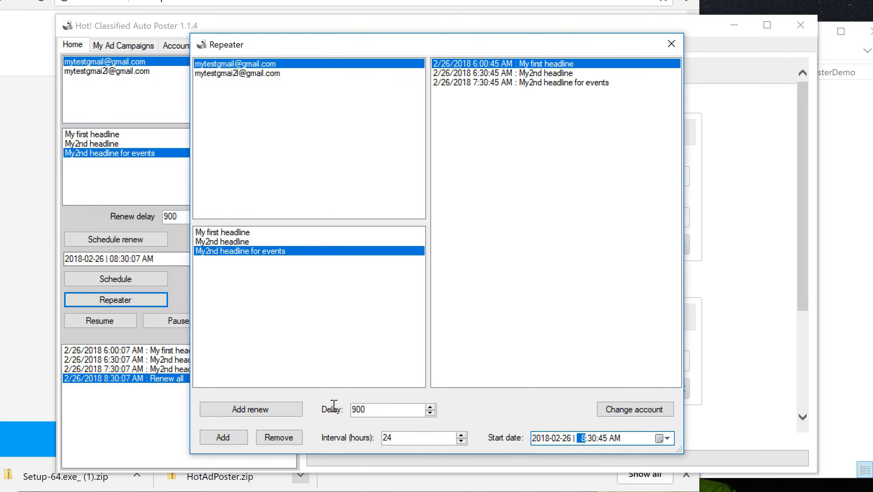
pyautogui.moveTo(367, 411); pyautogui.dragTo(333, 406)
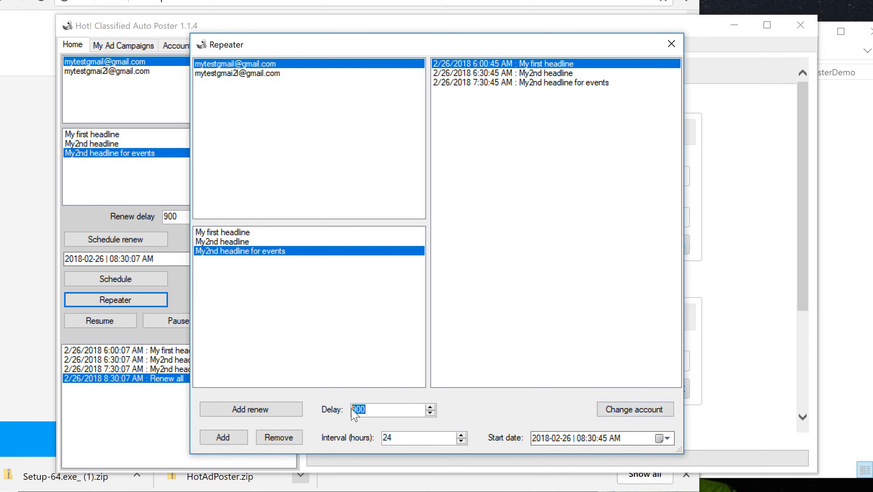
pyautogui.write('720')
pyautogui.doubleClick(351, 409)
pyautogui.write('90')
pyautogui.click(593, 438)
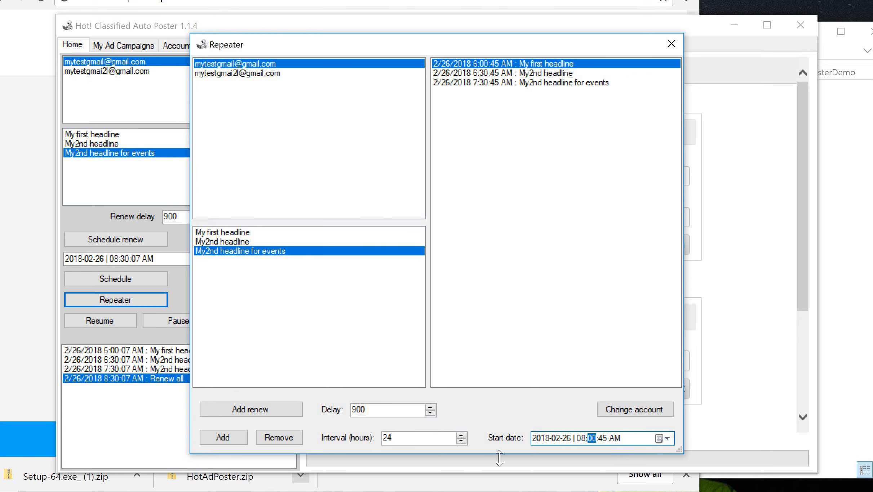
pyautogui.doubleClick(380, 439)
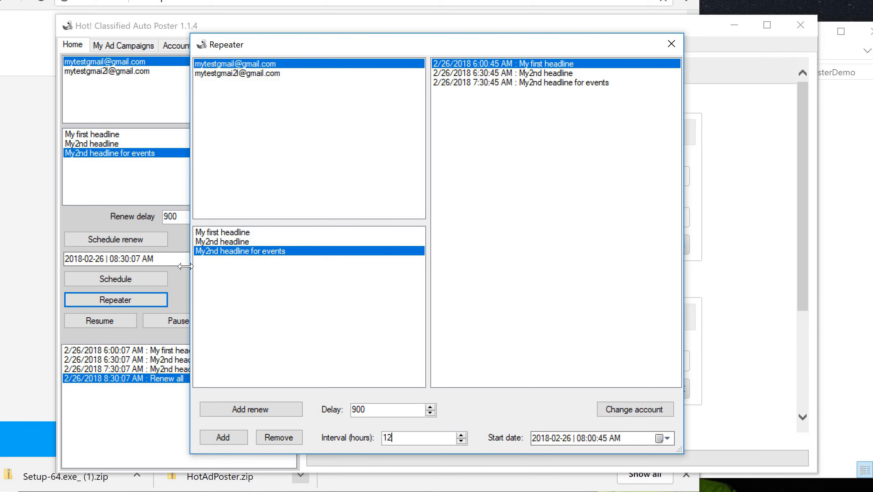
pyautogui.click(250, 411)
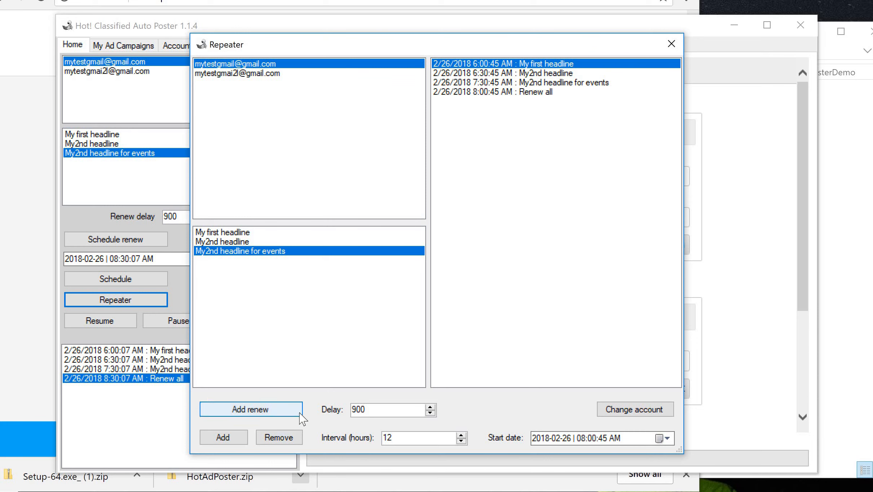
# - Review the four repeater entries, then select the second account
pyautogui.click(526, 93)
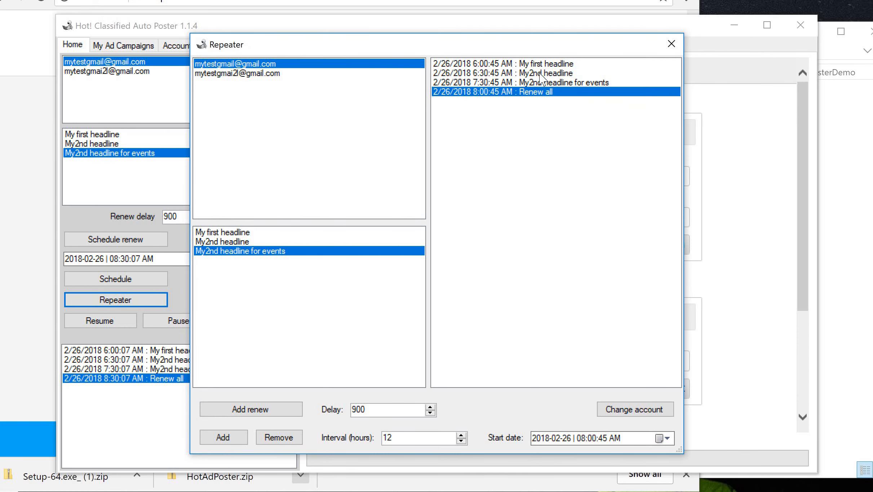
pyautogui.click(561, 65)
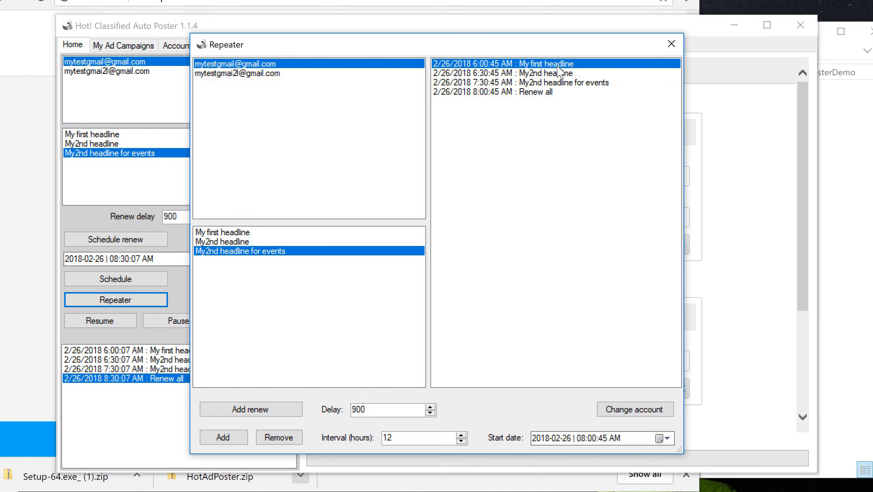
pyautogui.click(533, 83)
pyautogui.click(529, 65)
pyautogui.click(492, 92)
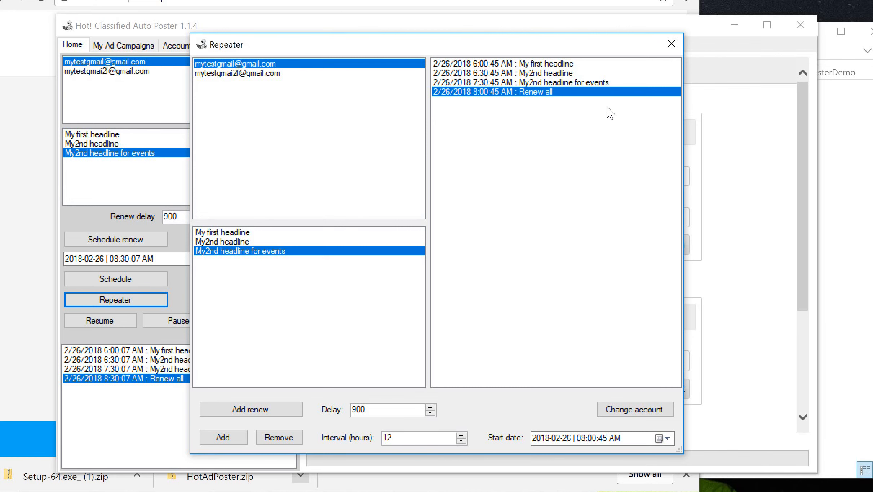
pyautogui.click(524, 64)
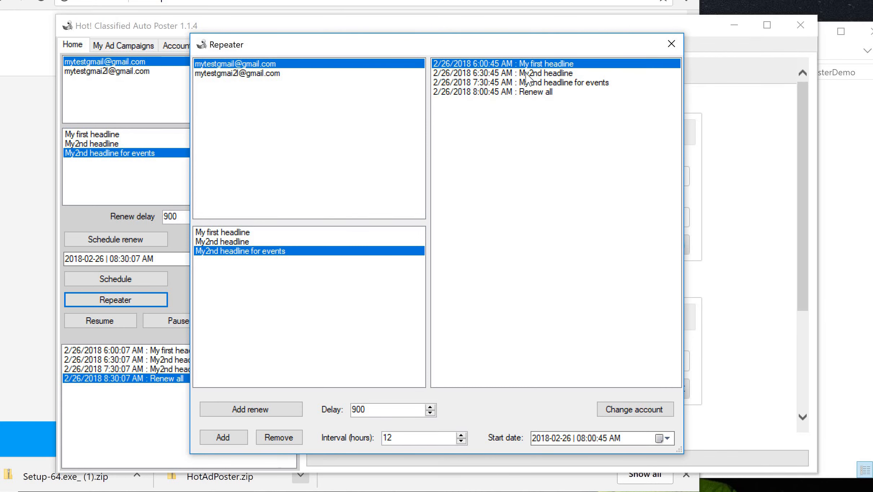
pyautogui.click(527, 74)
pyautogui.click(529, 83)
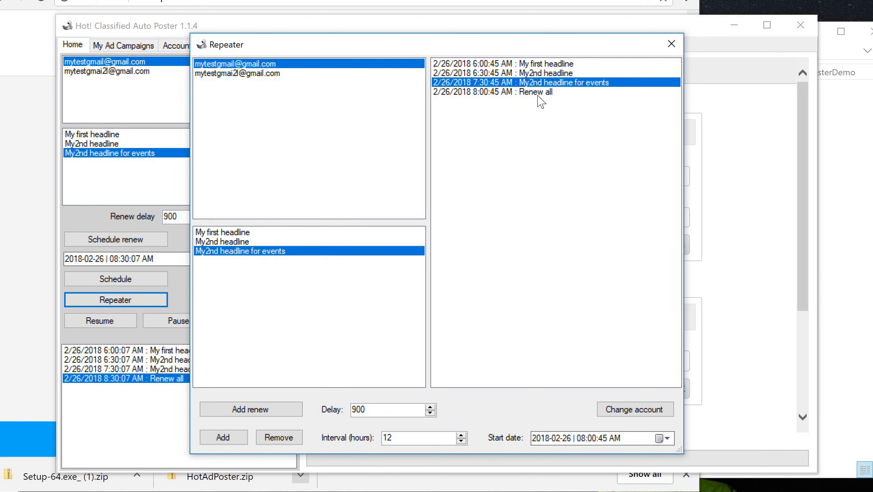
pyautogui.click(537, 94)
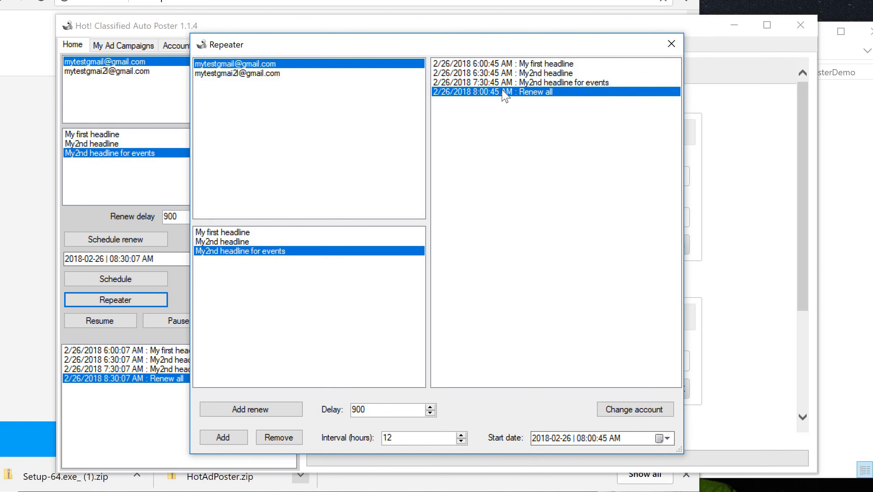
pyautogui.click(306, 73)
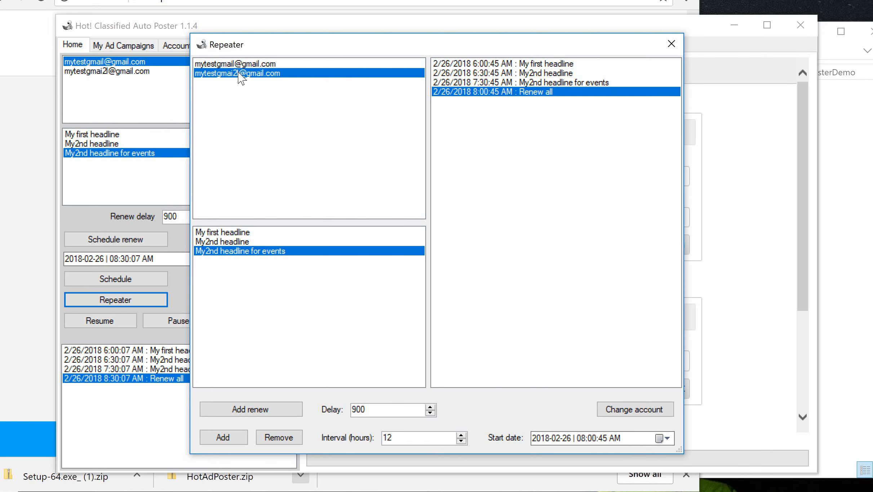
# - Add My first headline to the second account's repeater at 6:00:45 AM
pyautogui.click(234, 233)
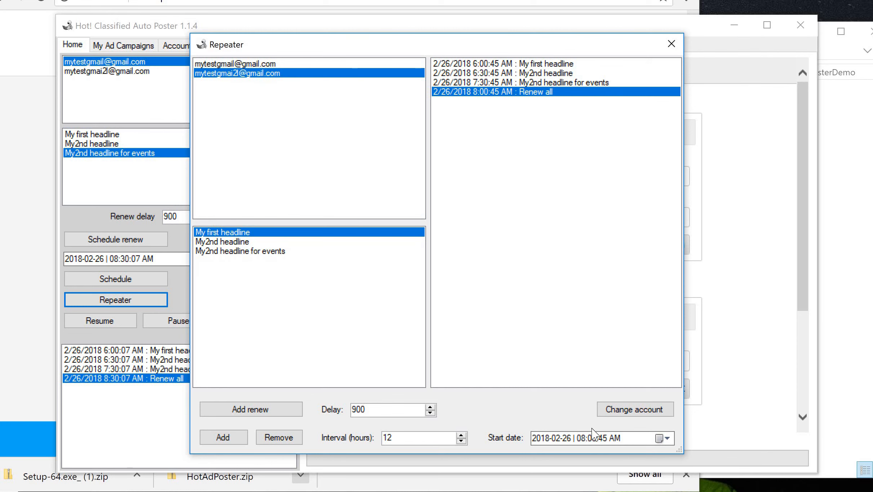
pyautogui.click(614, 439)
pyautogui.click(579, 438)
pyautogui.click(232, 441)
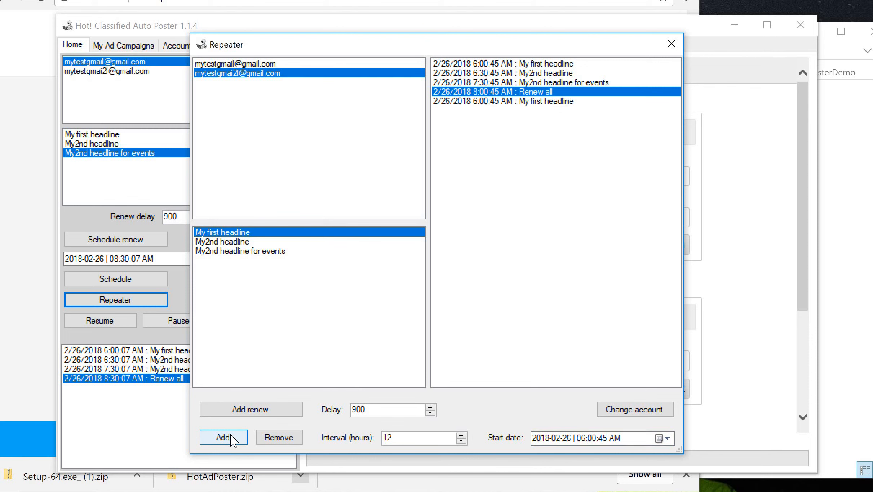
# - Add My2nd headline at 6:00:45 PM and select the My first headline entry
pyautogui.click(254, 242)
pyautogui.click(593, 439)
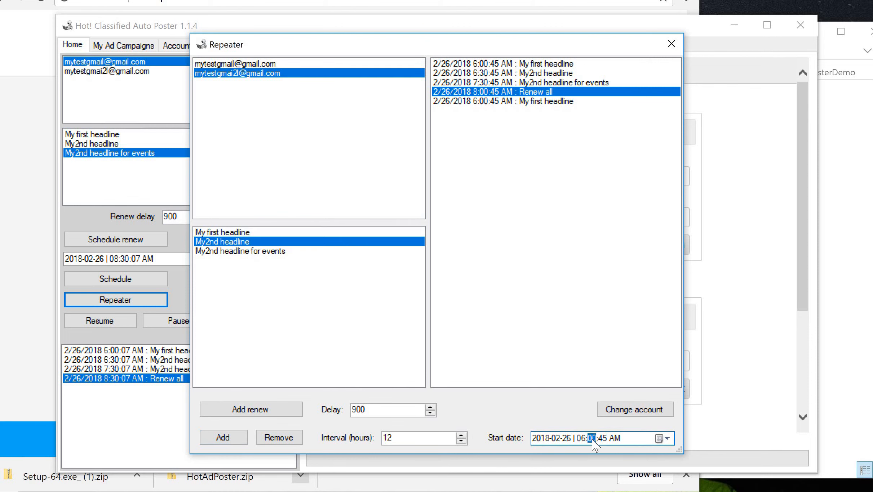
pyautogui.click(614, 439)
pyautogui.click(231, 439)
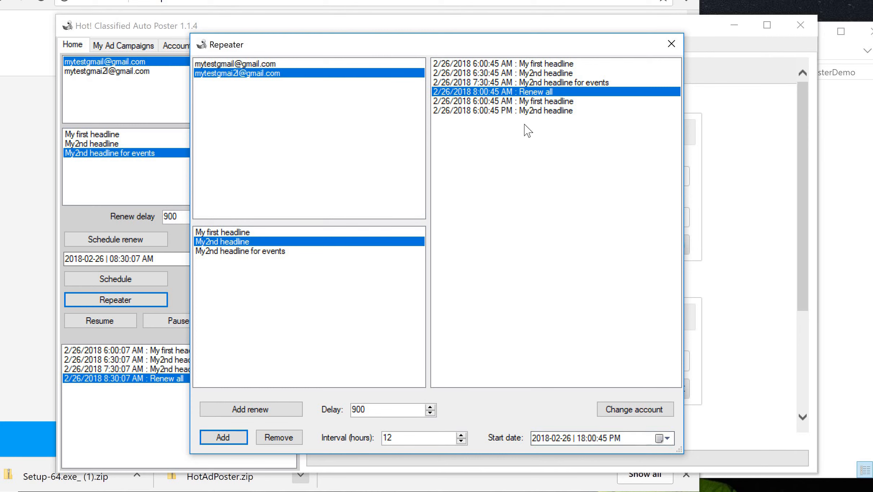
pyautogui.click(494, 104)
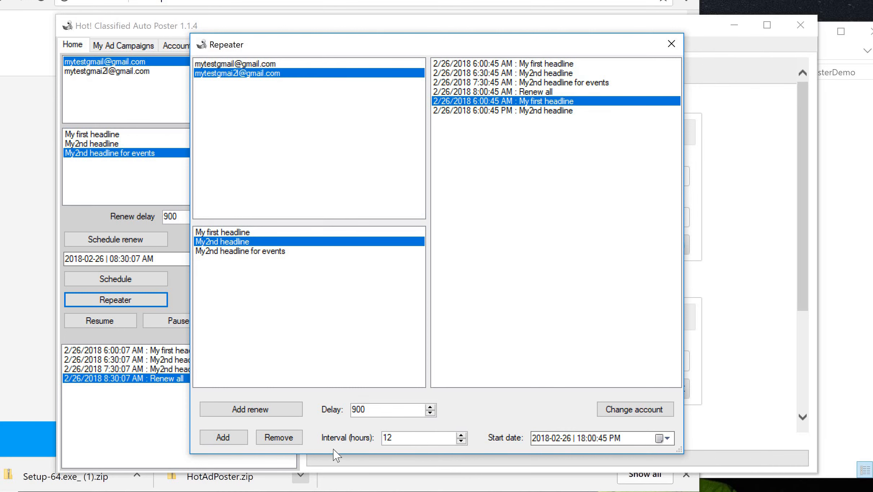
# - Remove the 6:00:45 AM My first headline repeater entry and continue past the error dialog
pyautogui.click(280, 438)
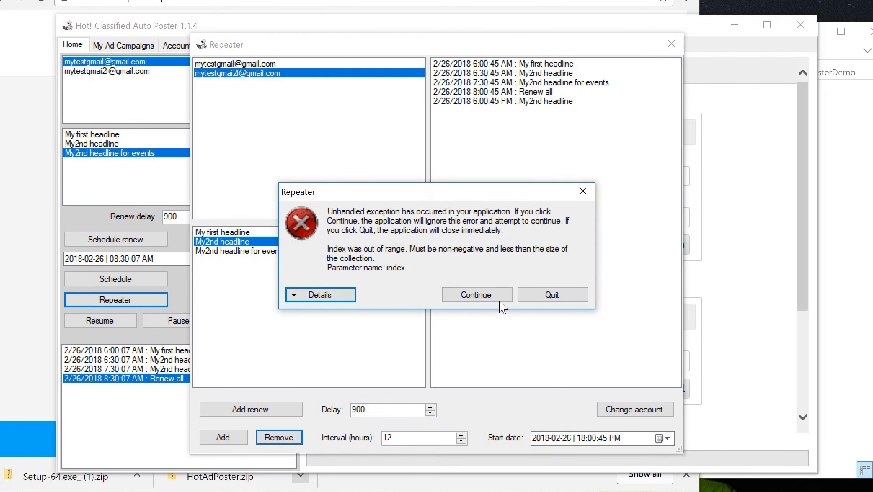
pyautogui.click(475, 296)
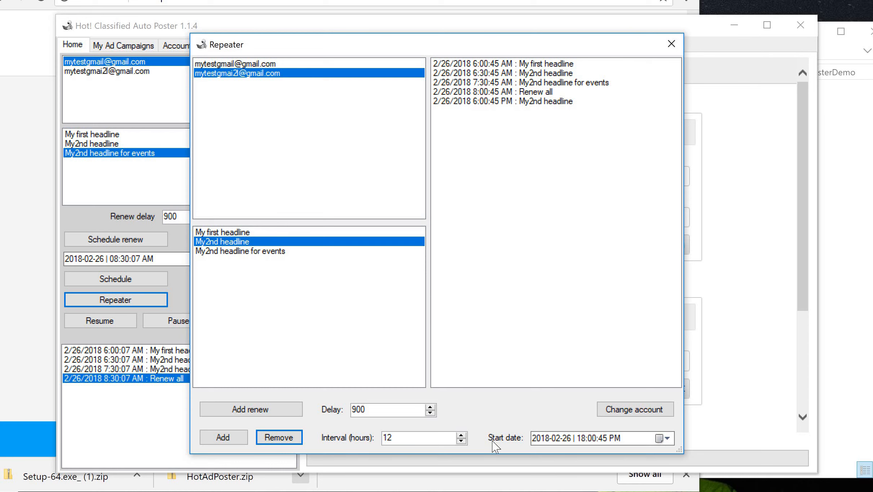
pyautogui.doubleClick(401, 439)
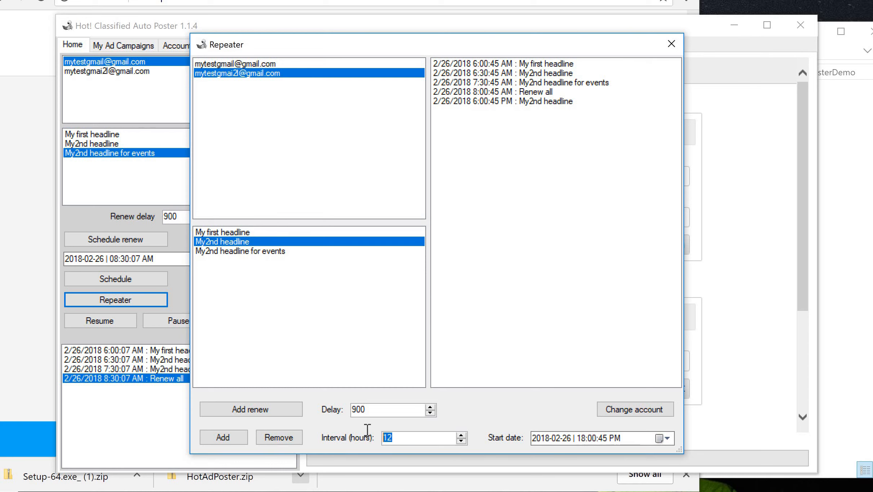
# - Remove the 6:00:45 PM My2nd headline entry and change the interval from 12 to 24 hours
pyautogui.click(558, 103)
pyautogui.click(284, 443)
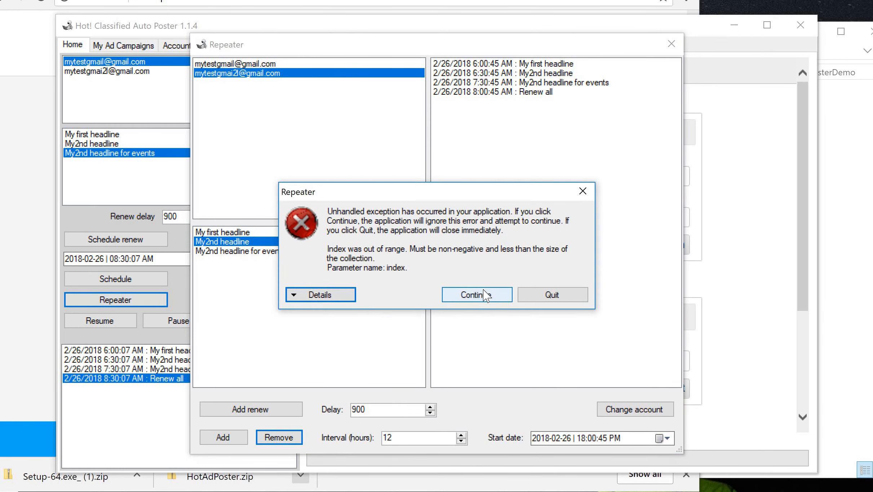
pyautogui.click(475, 301)
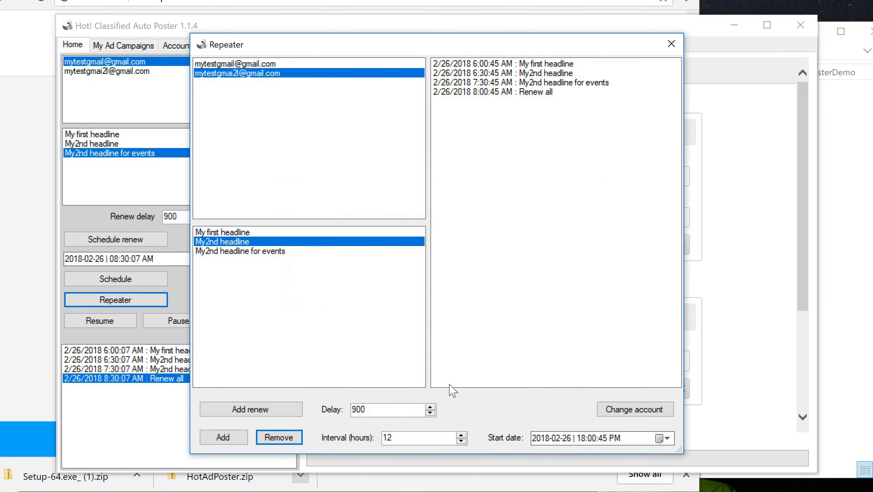
pyautogui.doubleClick(398, 438)
# - Add repeats for My first headline at 6:00:45 PM and My2nd headline at 6:10:45 and 6:30:45 PM
pyautogui.click(248, 234)
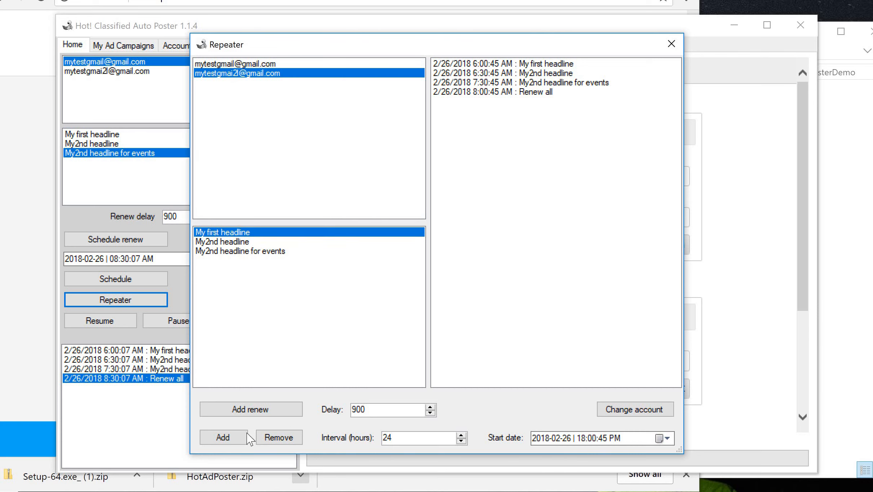
pyautogui.click(227, 438)
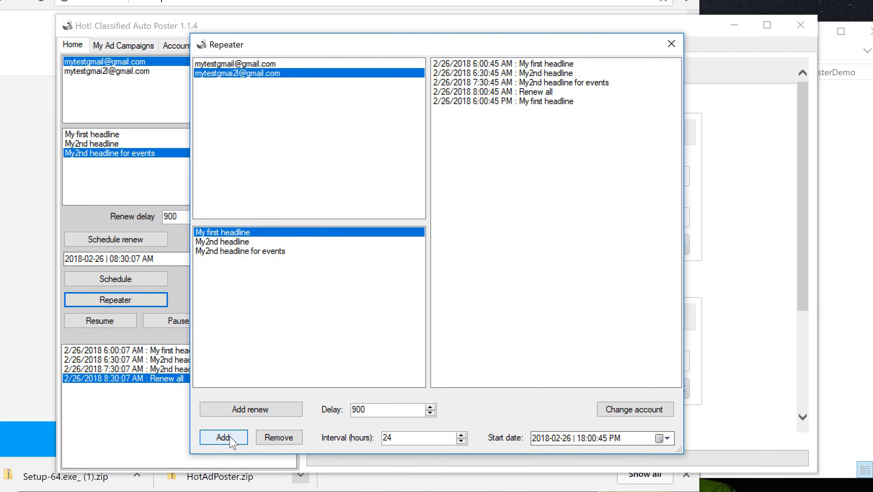
pyautogui.click(234, 244)
pyautogui.click(594, 439)
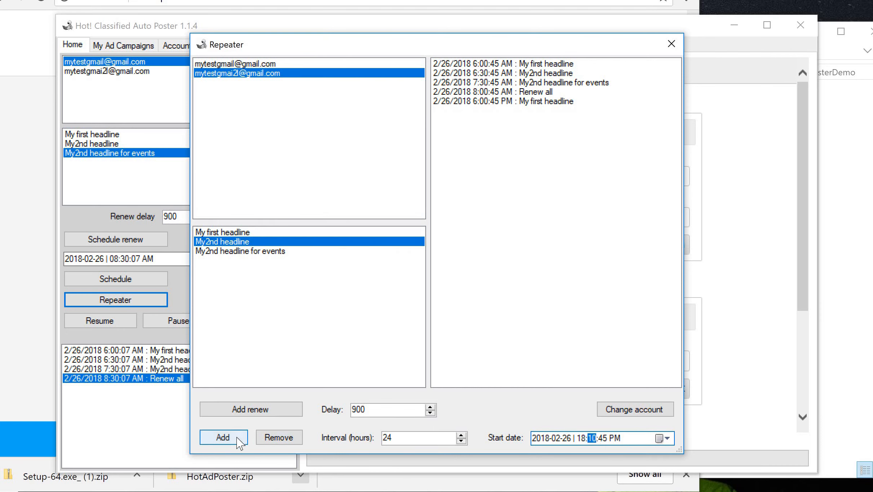
pyautogui.click(224, 438)
pyautogui.click(594, 440)
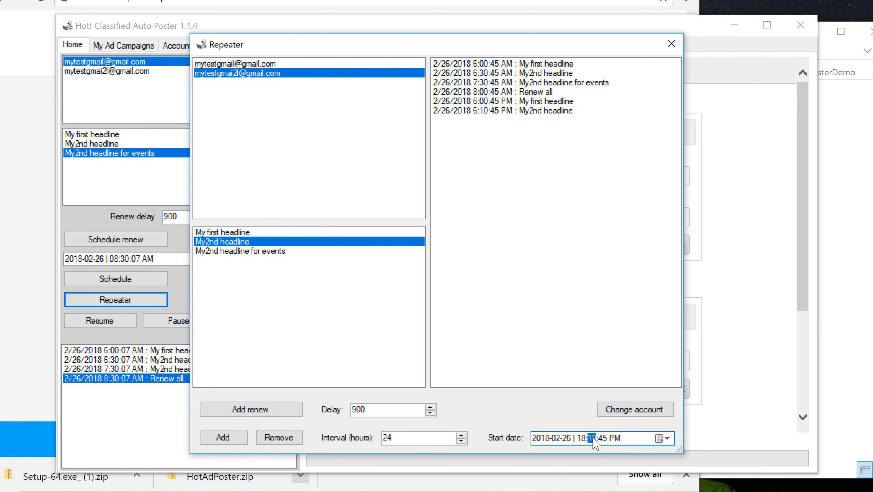
pyautogui.click(224, 437)
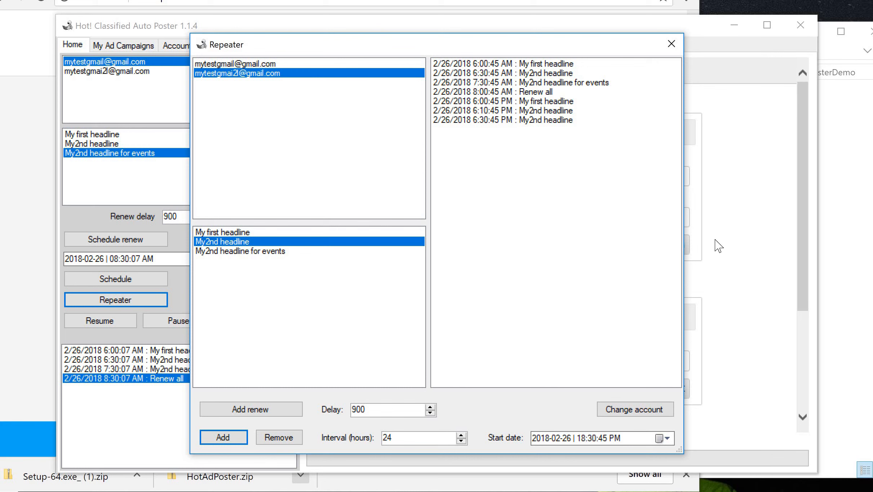
# - Try reassigning an entry with Change account, switching between the two accounts' schedules
pyautogui.click(552, 84)
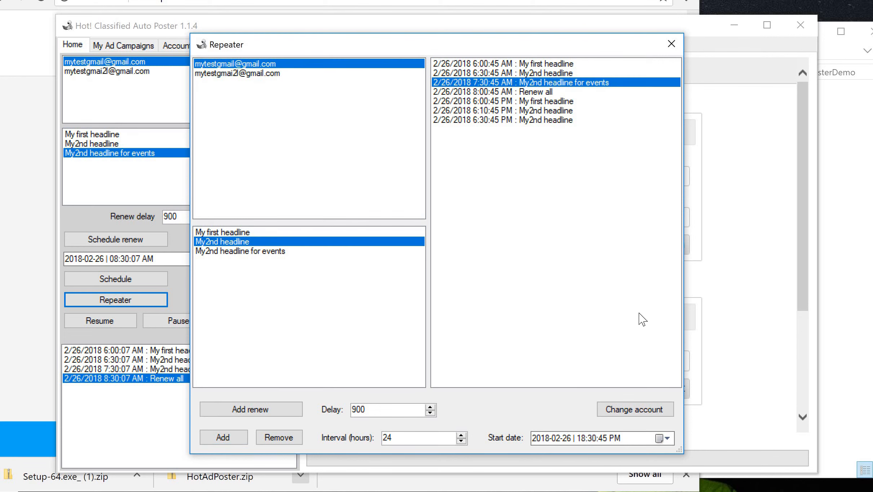
pyautogui.click(628, 413)
pyautogui.click(285, 75)
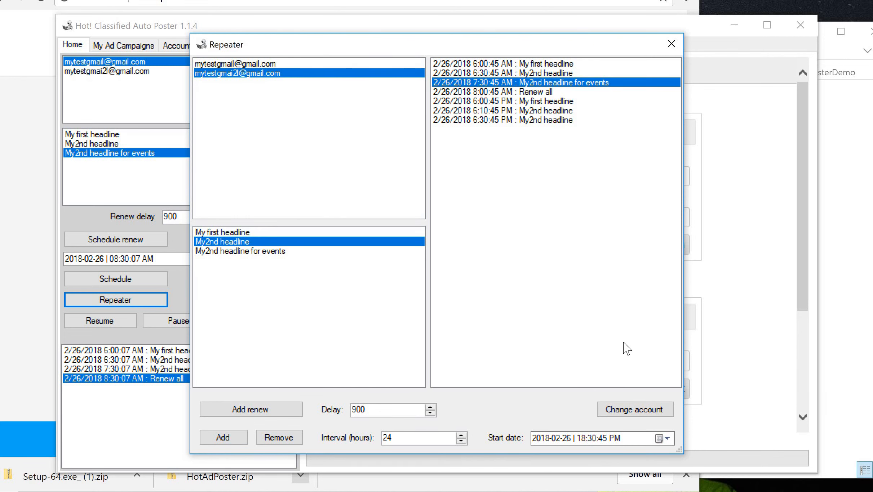
pyautogui.click(634, 410)
pyautogui.click(273, 73)
pyautogui.click(272, 63)
pyautogui.click(253, 73)
pyautogui.click(671, 45)
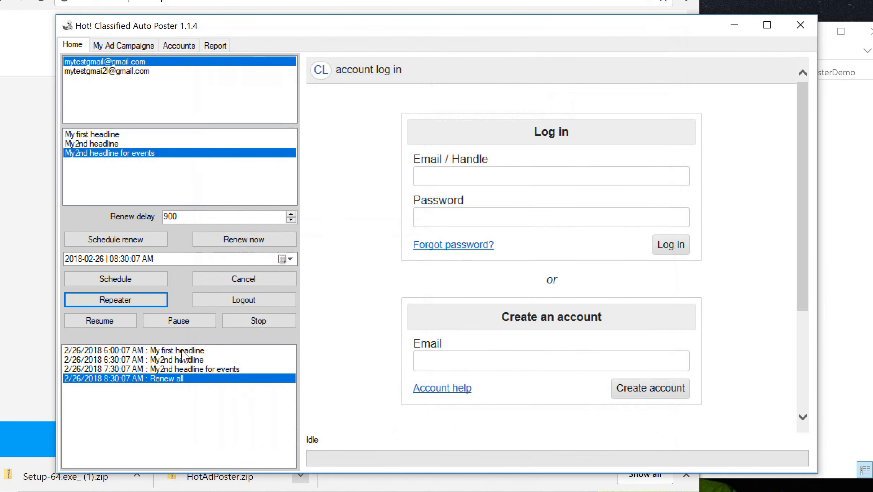
pyautogui.click(139, 299)
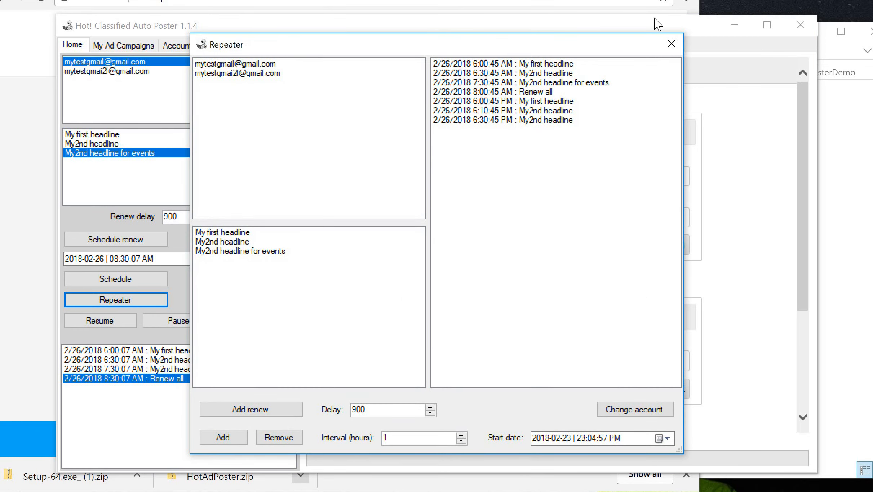
pyautogui.click(671, 44)
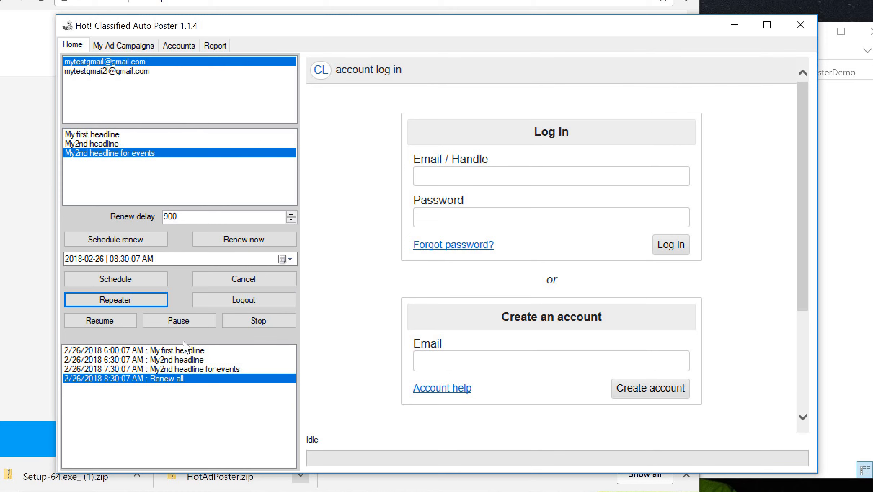
pyautogui.click(185, 352)
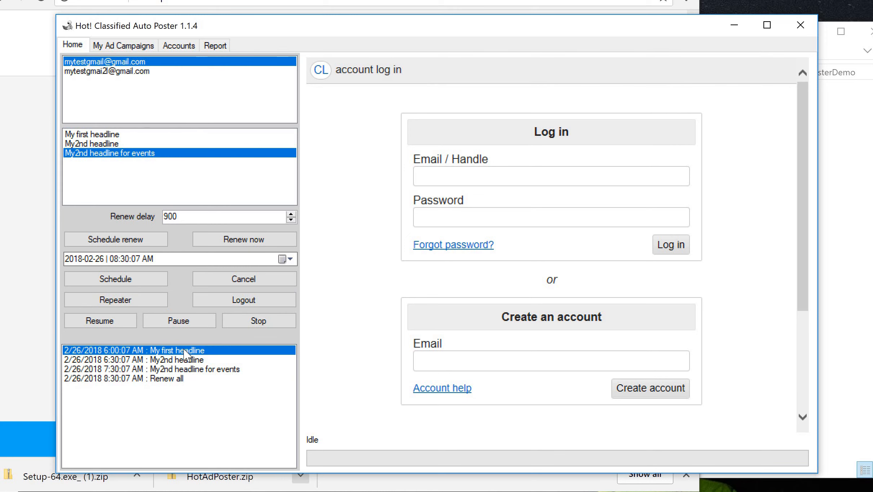
pyautogui.click(245, 279)
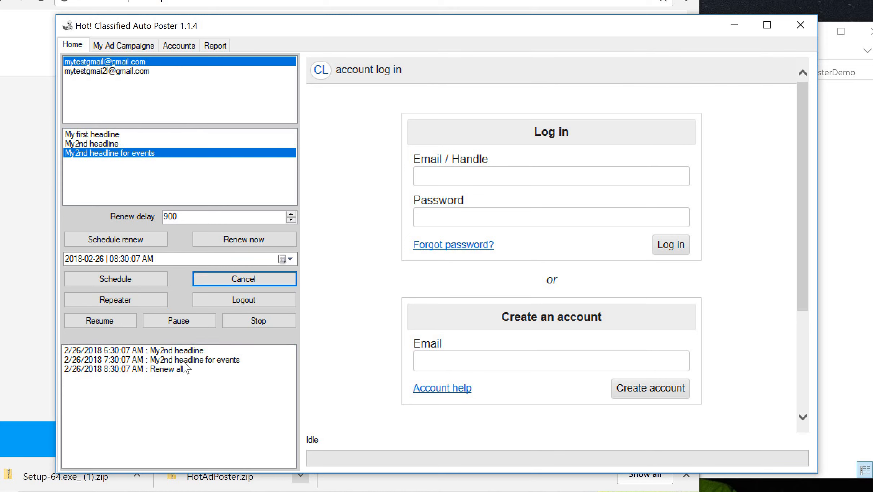
pyautogui.click(190, 352)
pyautogui.click(257, 283)
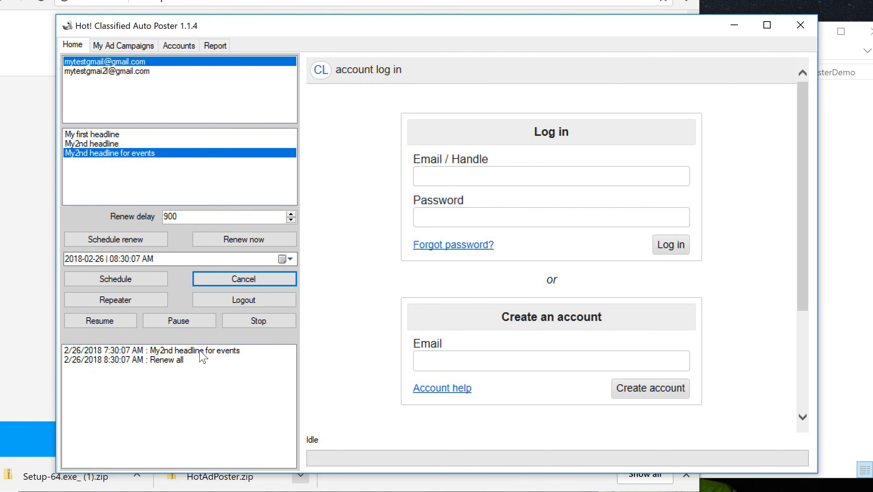
pyautogui.click(199, 352)
pyautogui.click(245, 282)
pyautogui.click(195, 351)
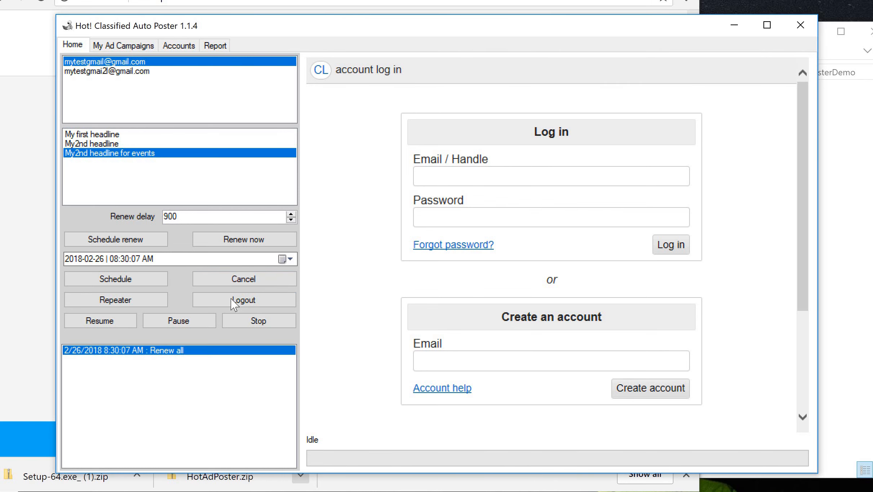
pyautogui.click(241, 282)
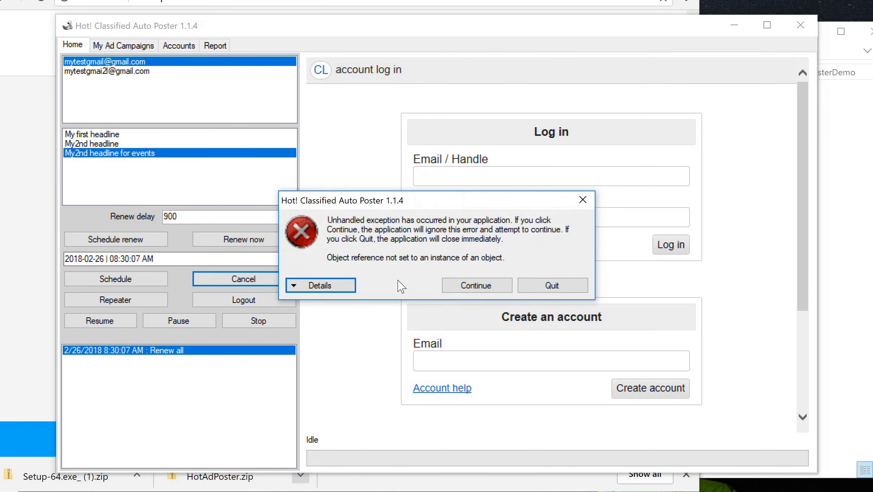
pyautogui.click(476, 287)
pyautogui.click(203, 353)
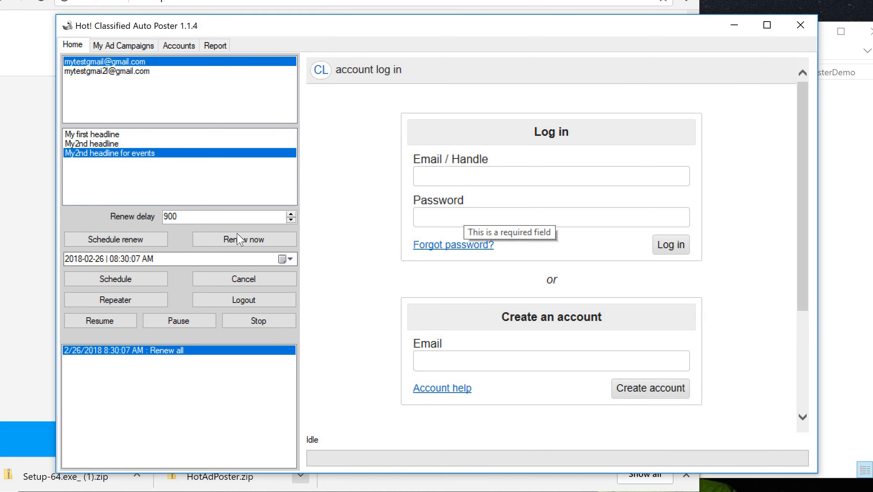
# - Send the message 'I need help!' to HotAdPoster's live support chat from the contact page
pyautogui.click(43, 119)
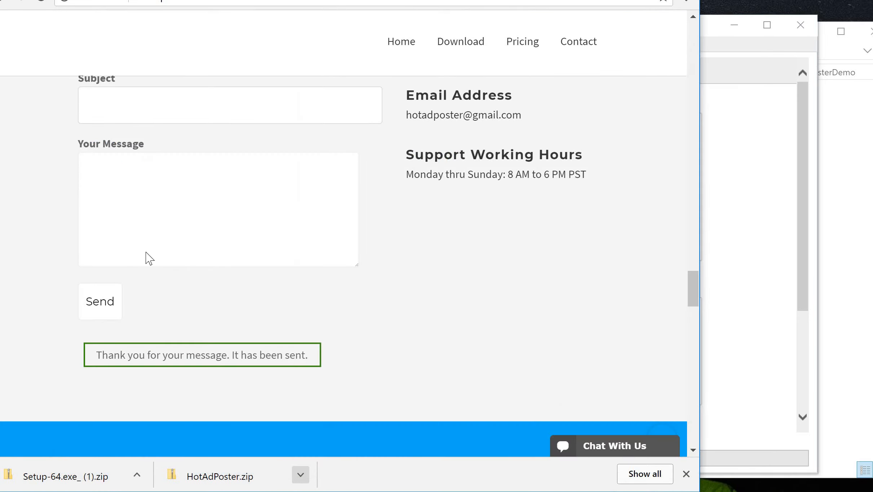
pyautogui.click(177, 193)
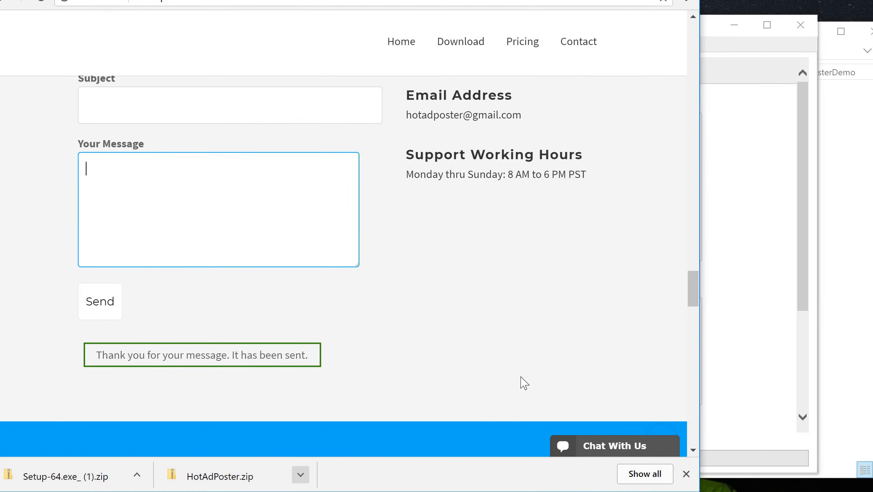
pyautogui.click(605, 437)
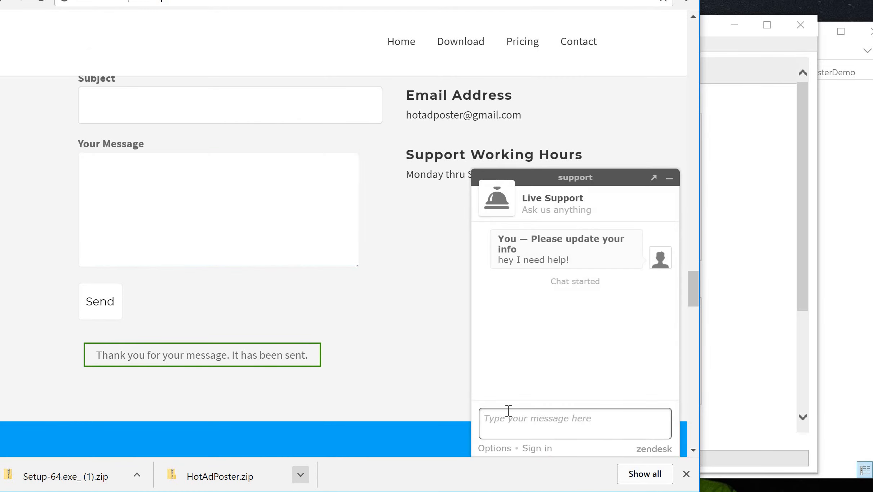
pyautogui.write('I need help!')
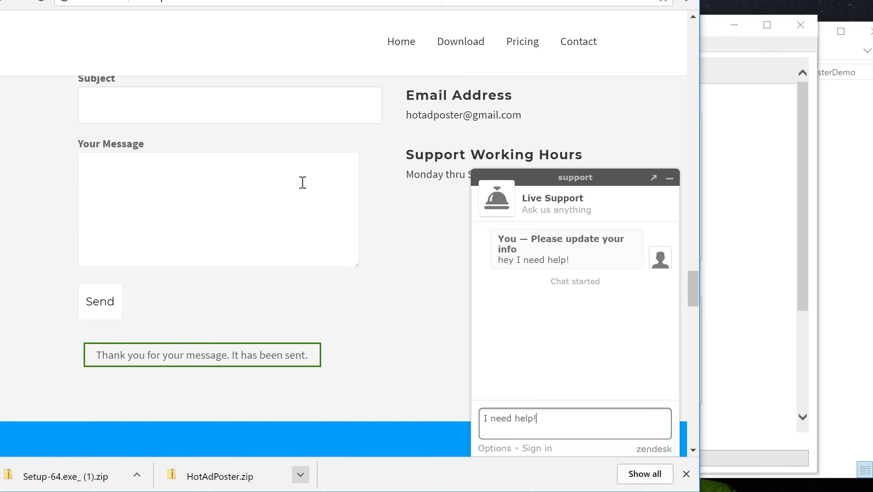
pyautogui.click(302, 183)
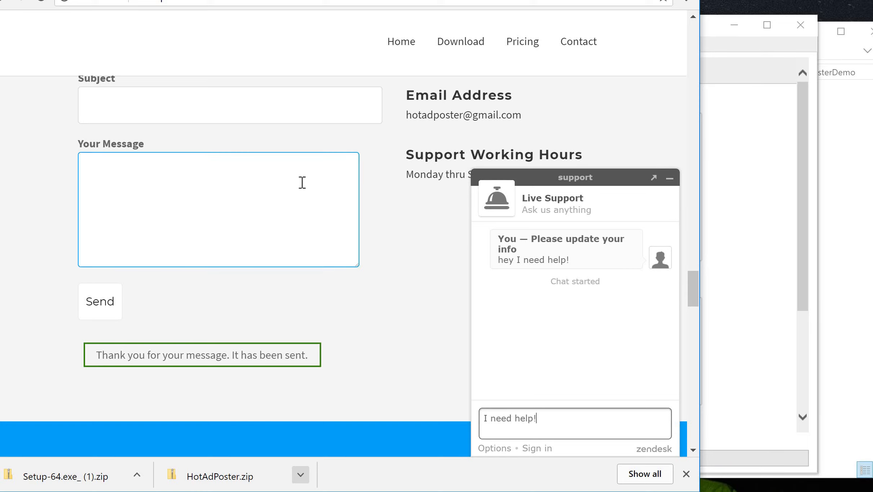
pyautogui.press('Return')
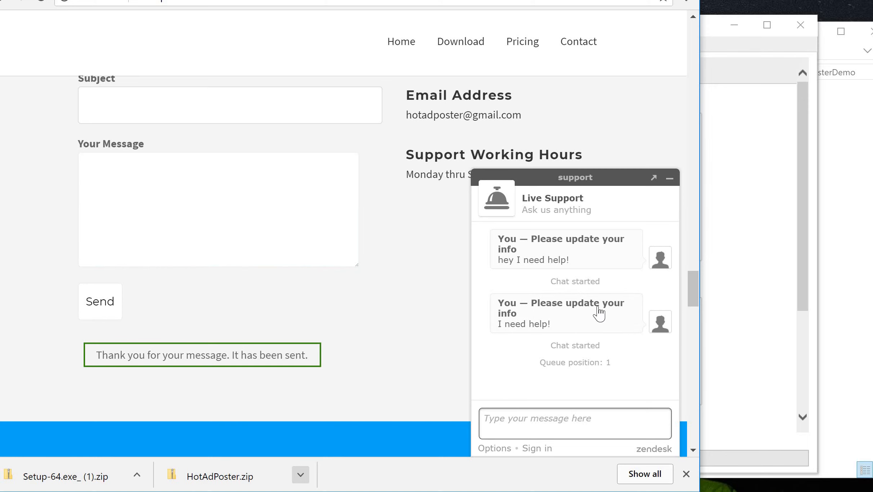
# - Minimise the live support chat panel
pyautogui.rightClick(671, 180)
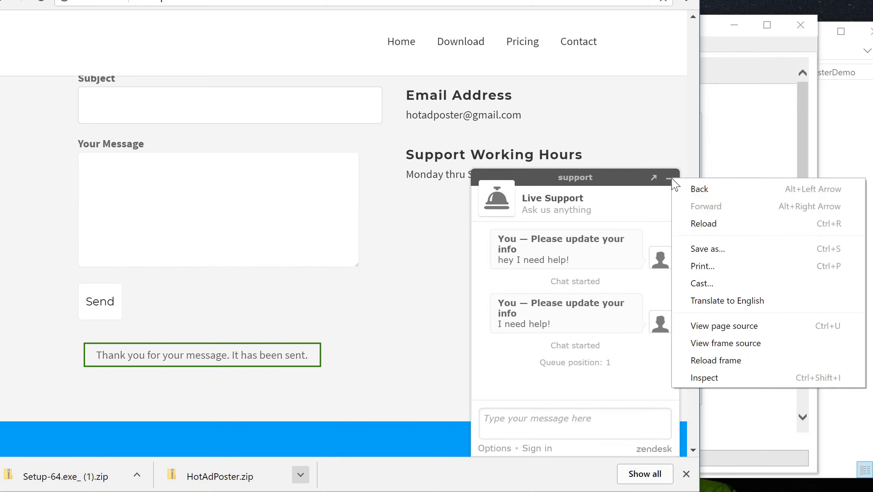
pyautogui.press('Escape')
pyautogui.click(670, 179)
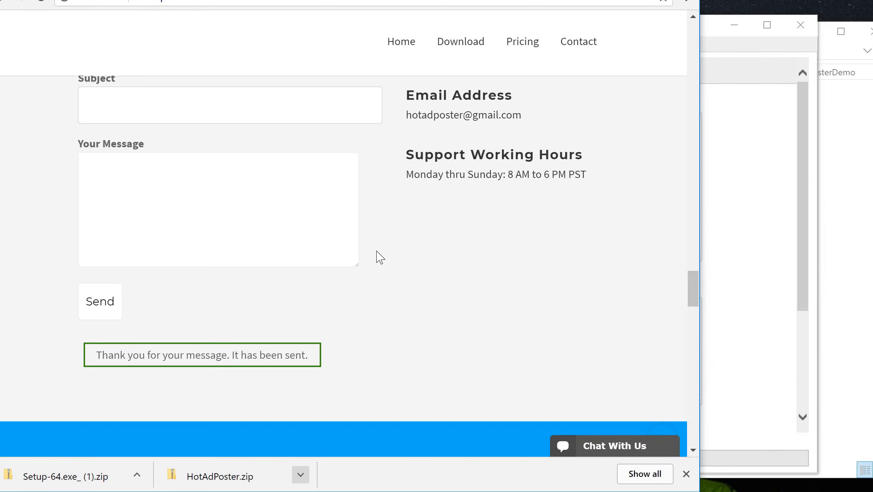
# - Go to the Pricing section and review the Starter $1, Premium $10 and Nationwide $20 plans
pyautogui.click(526, 46)
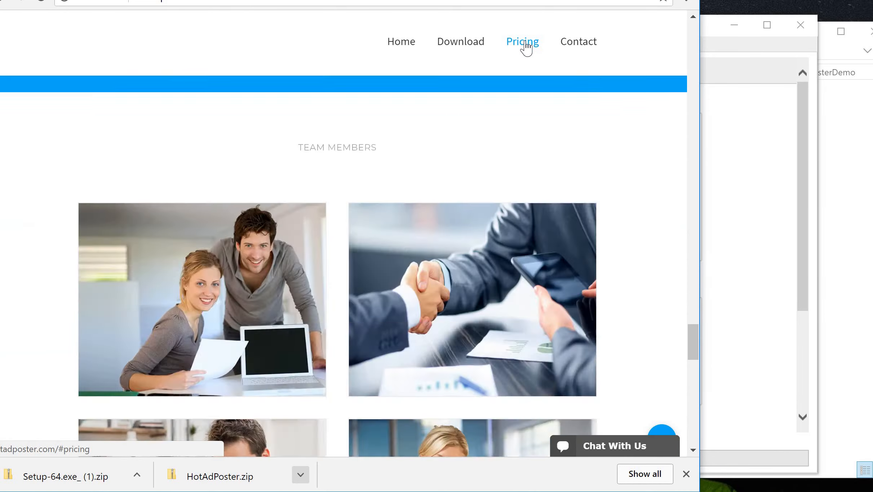
pyautogui.scroll(-2, 483, 214)
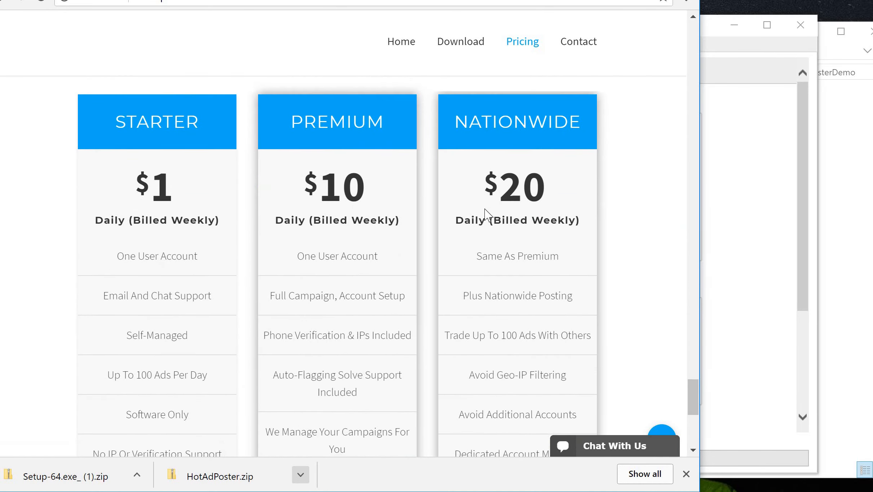
pyautogui.scroll(-4, 486, 209)
pyautogui.scroll(4, 487, 214)
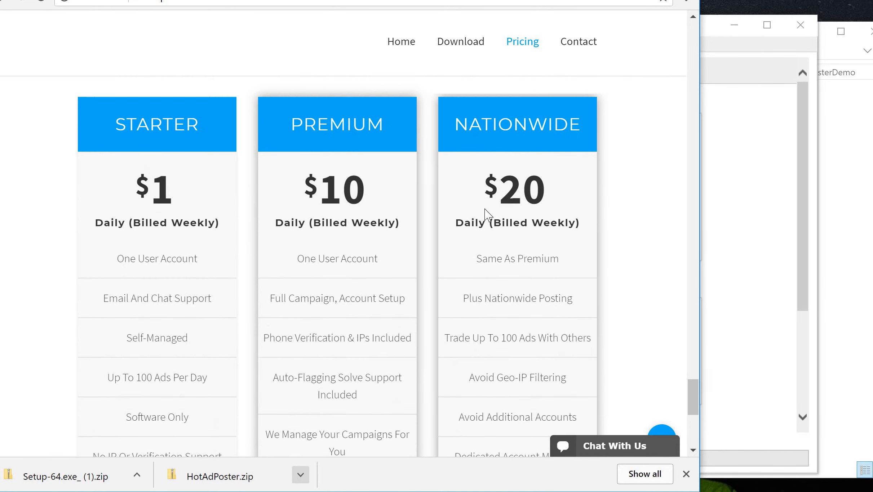
pyautogui.scroll(-1, 487, 216)
pyautogui.scroll(-1, 483, 216)
pyautogui.scroll(1, 483, 216)
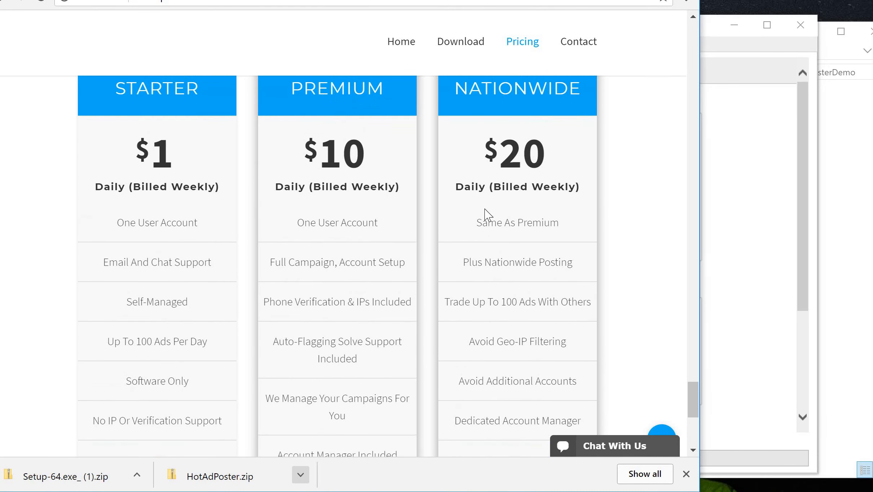
pyautogui.scroll(-3, 303, 173)
pyautogui.scroll(3, 304, 184)
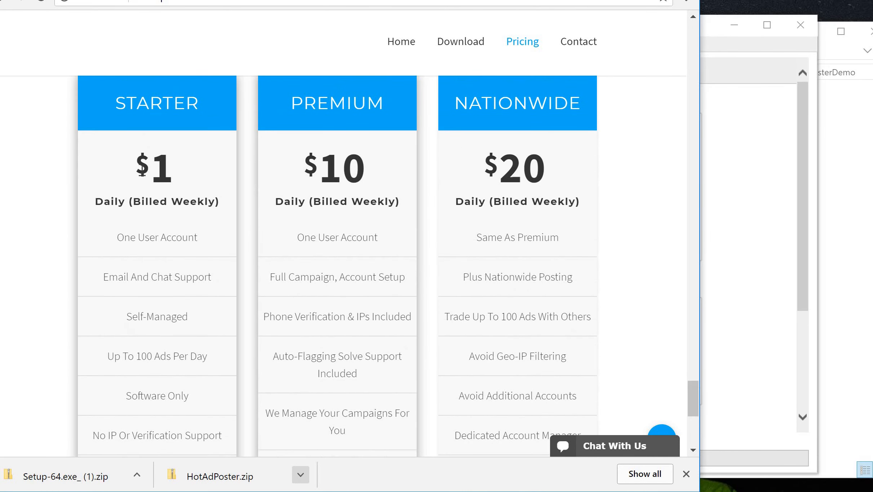
pyautogui.scroll(-2, 208, 218)
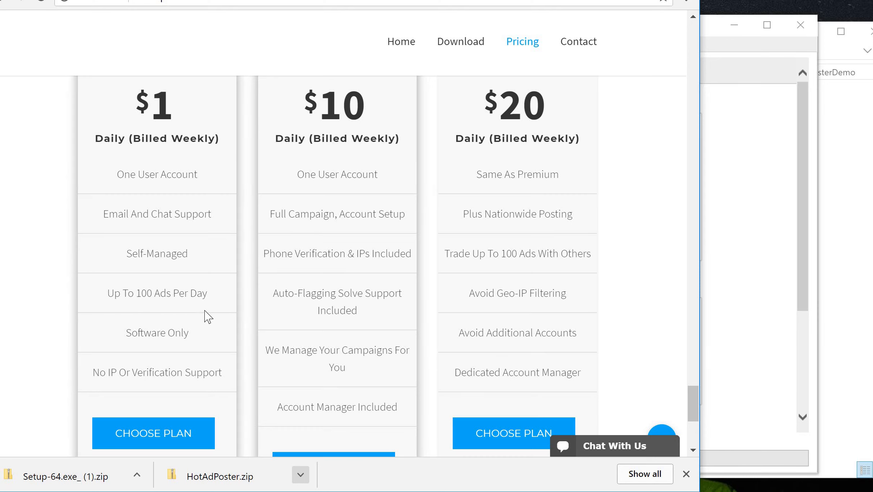
pyautogui.scroll(-1, 162, 361)
pyautogui.scroll(-2, 162, 360)
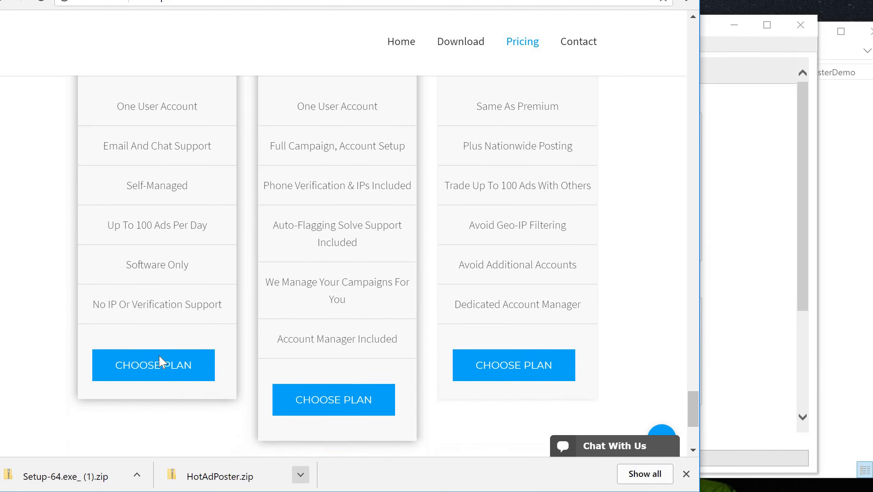
pyautogui.scroll(3, 155, 397)
pyautogui.scroll(-2, 168, 393)
pyautogui.scroll(-1, 171, 389)
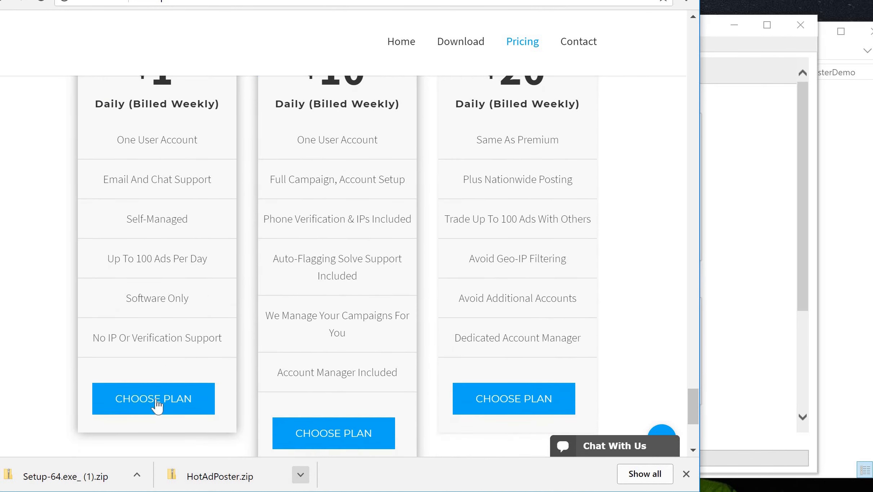
pyautogui.scroll(3, 164, 139)
pyautogui.scroll(-1, 164, 139)
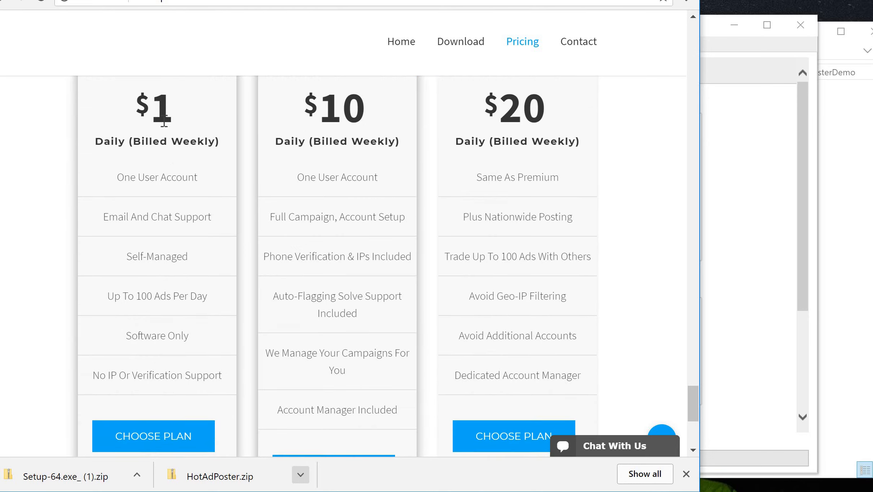
pyautogui.scroll(5, 137, 125)
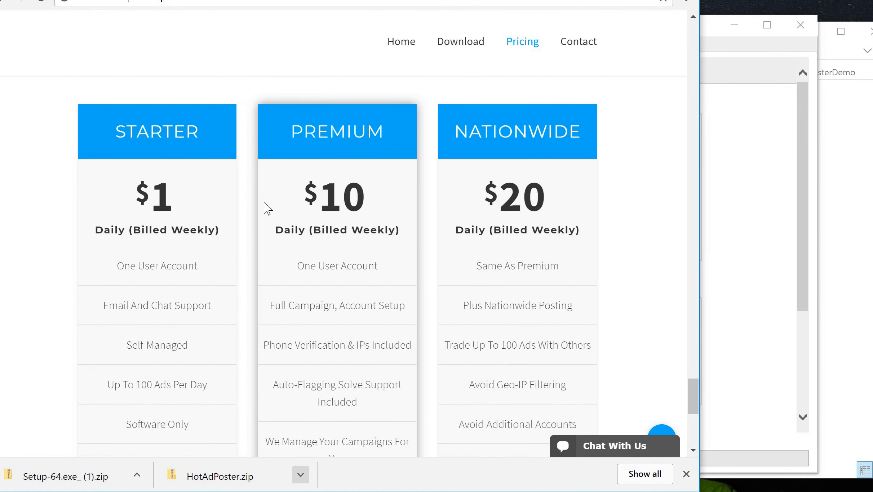
pyautogui.scroll(-3, 179, 195)
pyautogui.scroll(2, 200, 92)
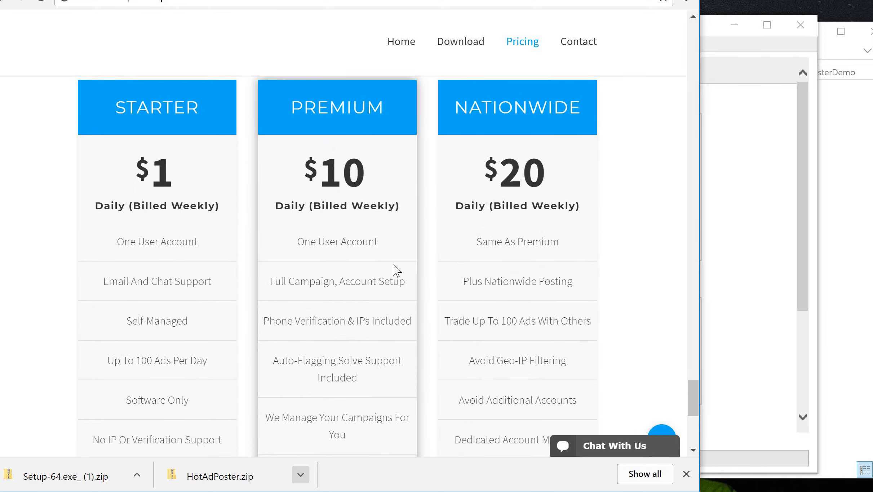
pyautogui.scroll(-2, 335, 137)
pyautogui.scroll(2, 348, 115)
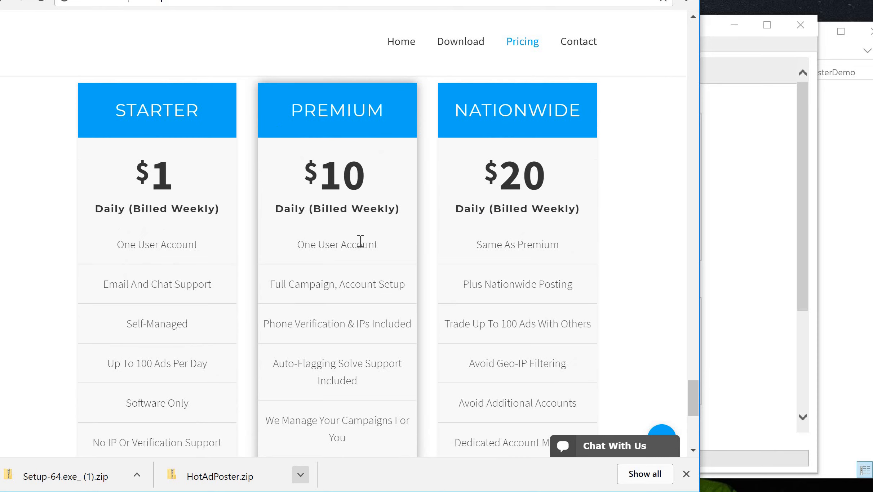
pyautogui.scroll(-2, 360, 240)
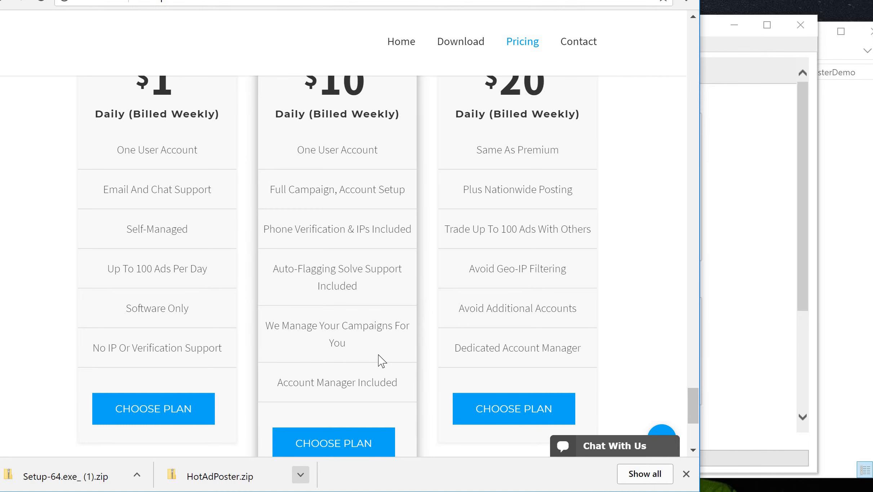
pyautogui.scroll(2, 381, 360)
pyautogui.scroll(-4, 379, 357)
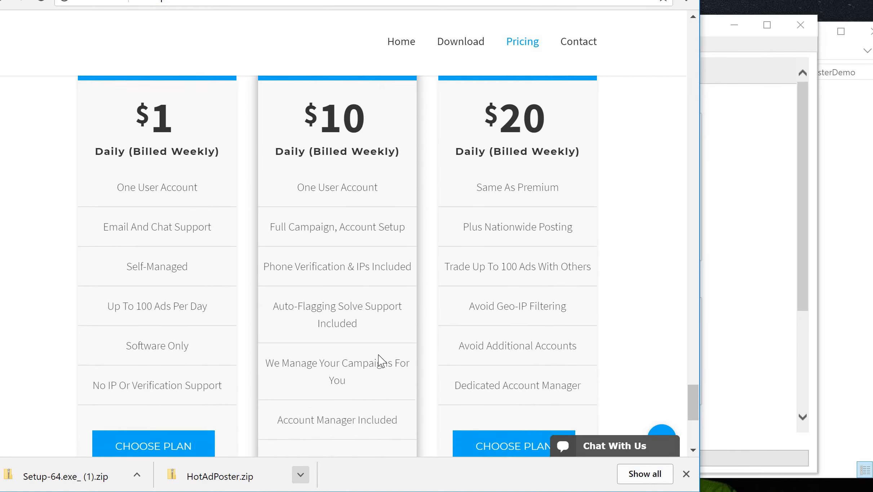
pyautogui.scroll(2, 340, 220)
pyautogui.scroll(-5, 340, 220)
pyautogui.scroll(5, 341, 220)
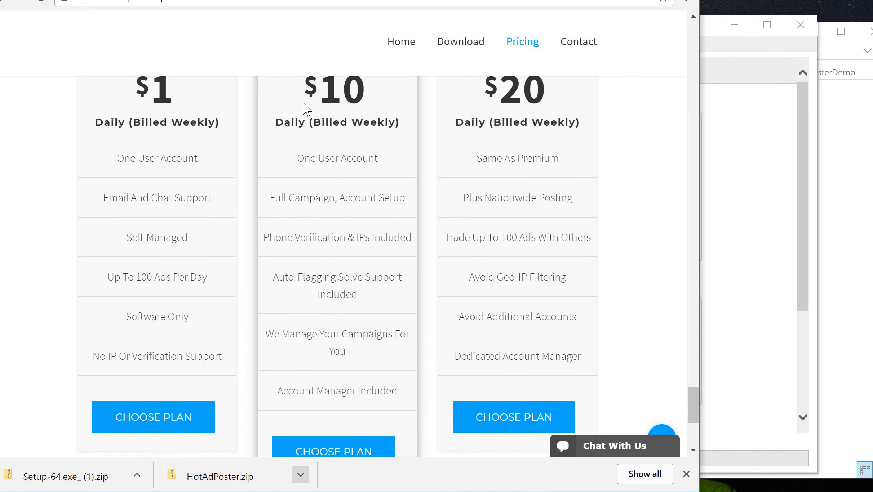
pyautogui.scroll(-1, 347, 228)
pyautogui.scroll(3, 347, 292)
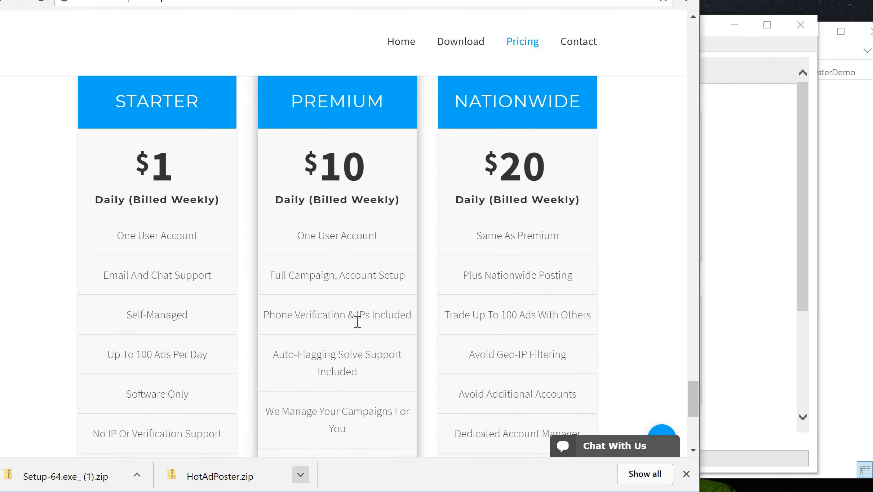
pyautogui.scroll(-6, 354, 322)
pyautogui.scroll(-1, 358, 328)
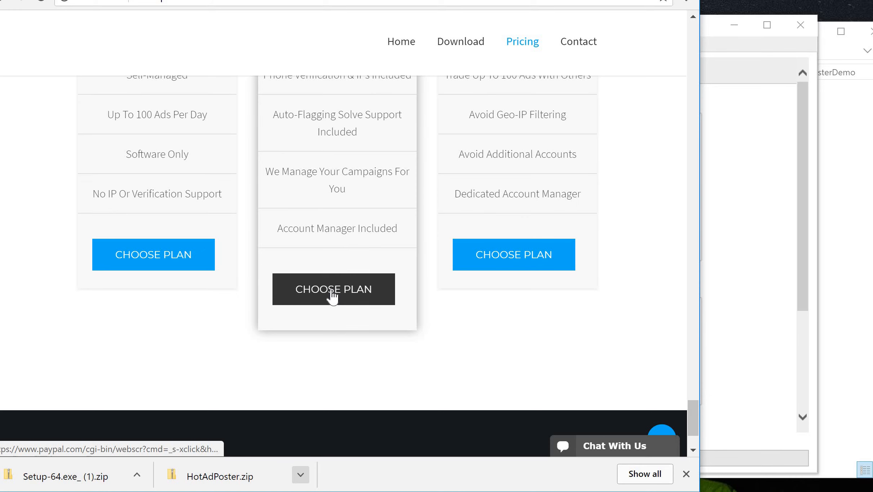
pyautogui.scroll(7, 332, 253)
pyautogui.scroll(-1, 437, 311)
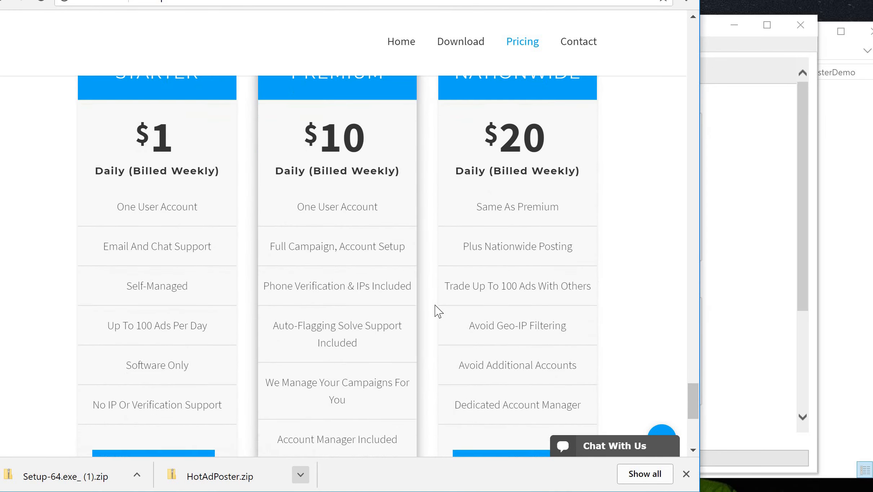
pyautogui.scroll(-4, 437, 311)
pyautogui.scroll(5, 436, 312)
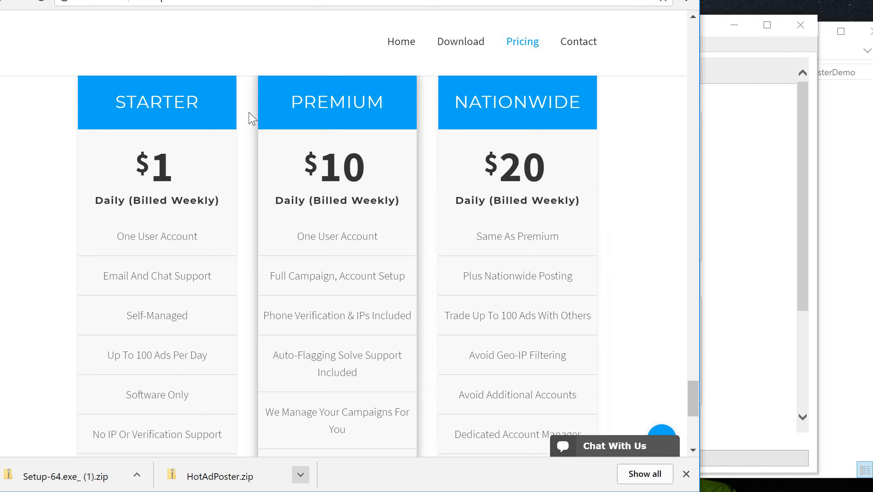
# - Highlight the PREMIUM plan name, its Trade Up To 100 Ads With Others feature, and NATIONWIDE
pyautogui.moveTo(289, 102); pyautogui.dragTo(394, 99)
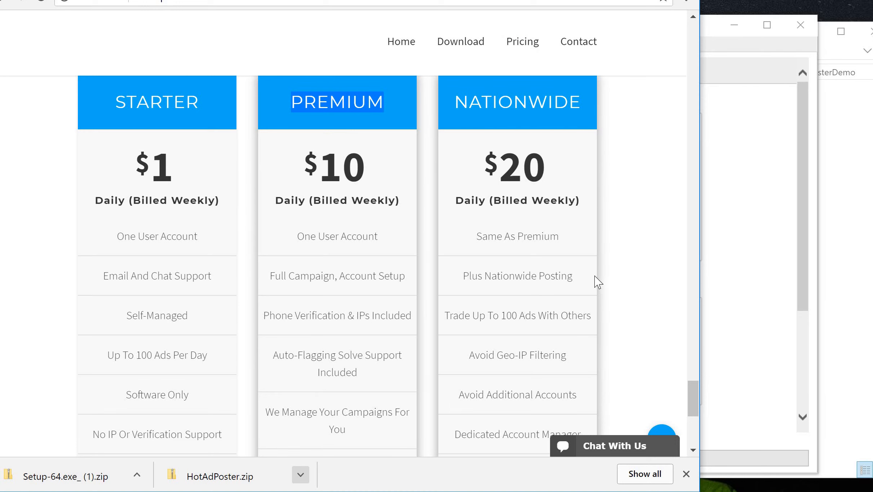
pyautogui.scroll(-1, 596, 282)
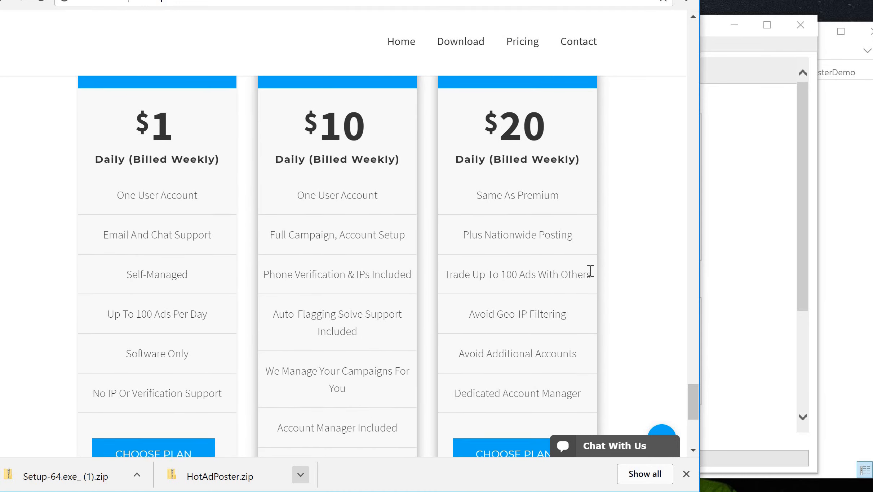
pyautogui.moveTo(590, 276); pyautogui.dragTo(432, 278)
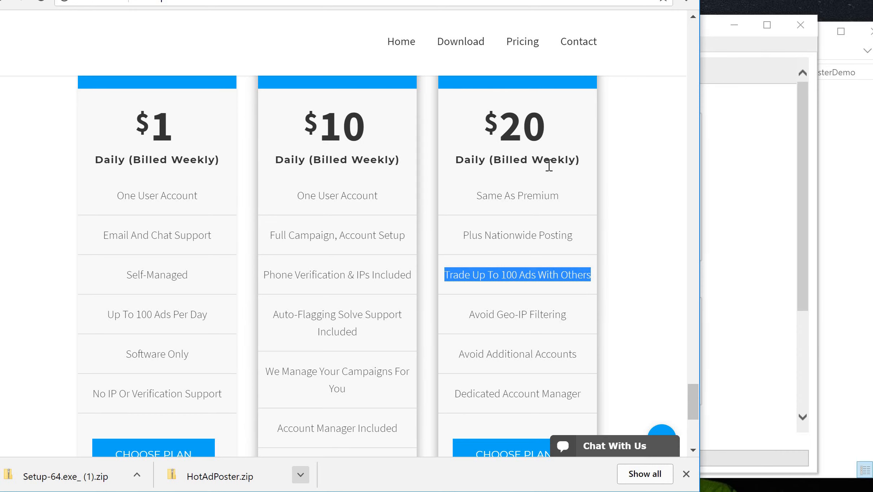
pyautogui.scroll(1, 572, 143)
pyautogui.moveTo(588, 93); pyautogui.dragTo(458, 88)
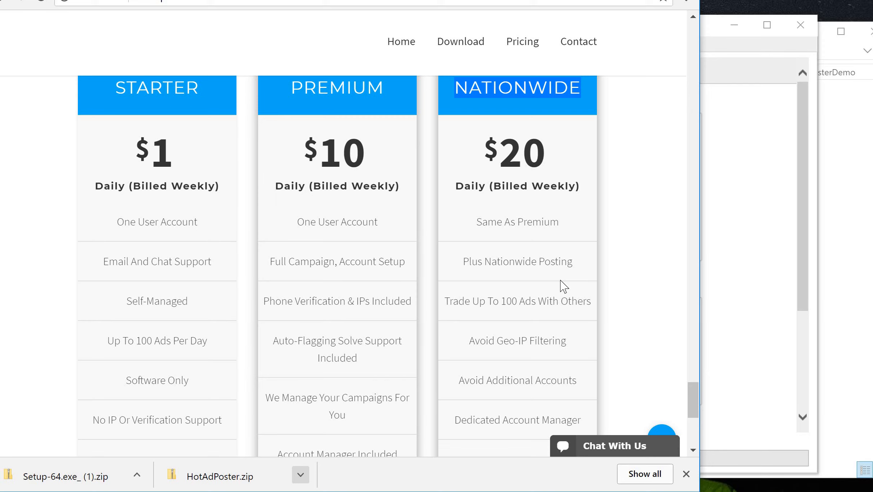
# - Highlight Nationwide's Avoid Additional Accounts, Dedicated Account Manager and Trade Up features, then clear the selection
pyautogui.scroll(-1, 561, 285)
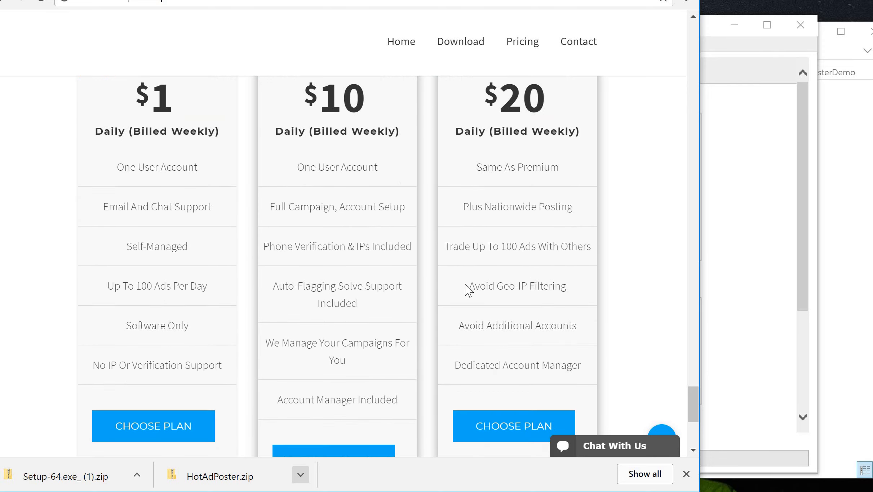
pyautogui.rightClick(564, 289)
pyautogui.click(459, 330)
pyautogui.moveTo(459, 330); pyautogui.dragTo(581, 331)
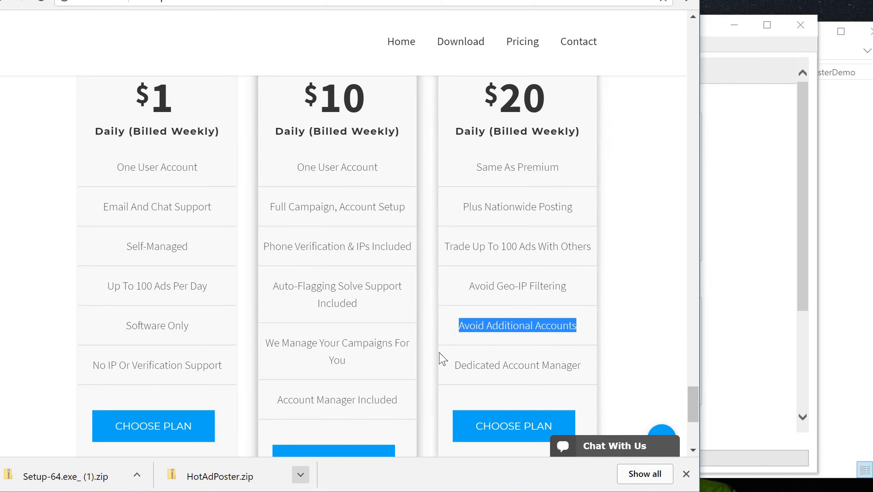
pyautogui.scroll(-1, 569, 302)
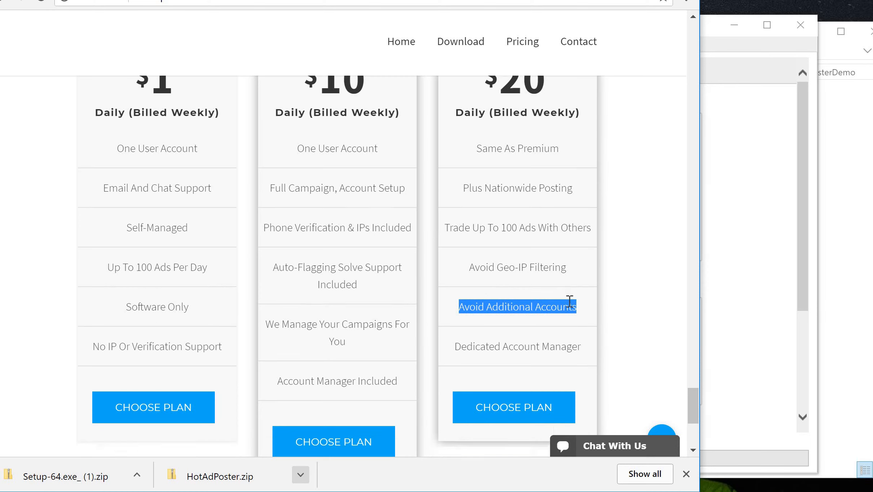
pyautogui.scroll(1, 572, 303)
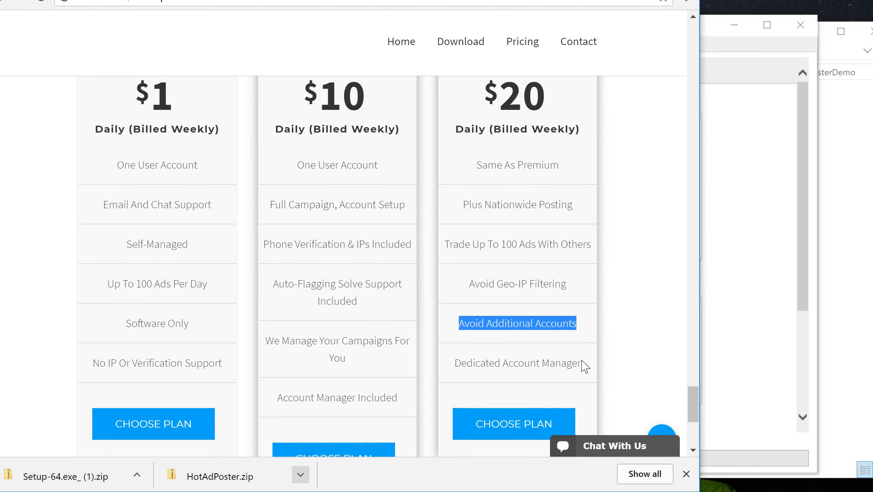
pyautogui.moveTo(580, 364); pyautogui.dragTo(453, 363)
pyautogui.scroll(3, 579, 177)
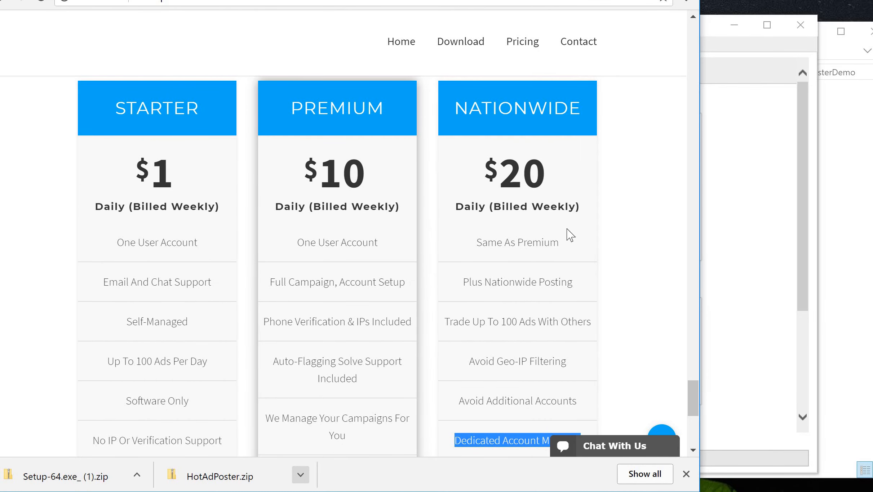
pyautogui.scroll(-2, 565, 284)
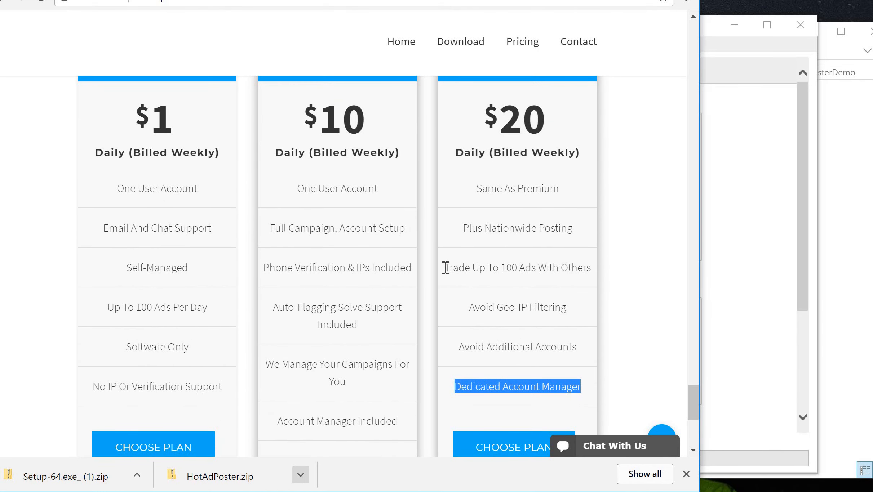
pyautogui.moveTo(445, 268); pyautogui.dragTo(592, 268)
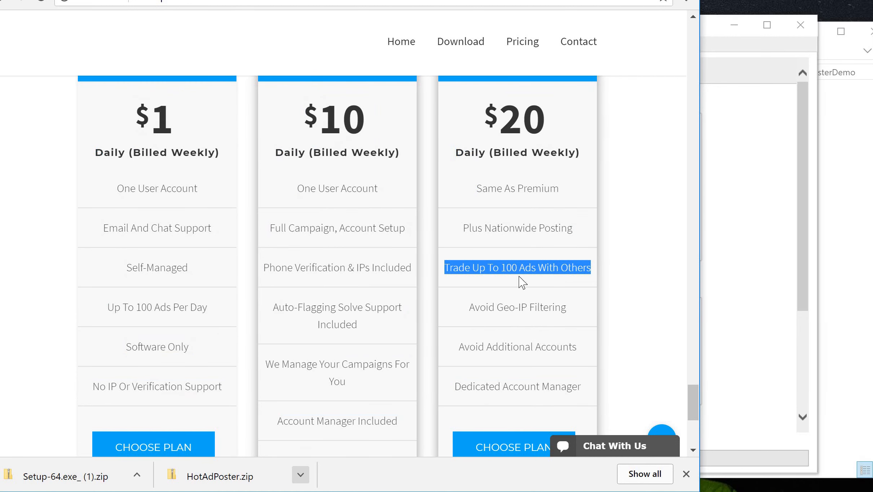
pyautogui.click(468, 267)
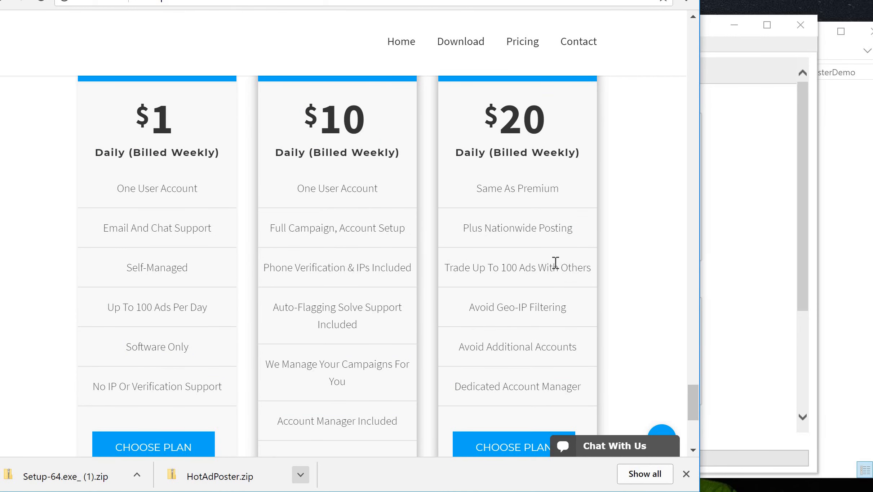
# - Select 'Up To 100 Ads With Others' in the Nationwide features, then scroll through the pricing cards
pyautogui.rightClick(589, 267)
pyautogui.rightClick(532, 259)
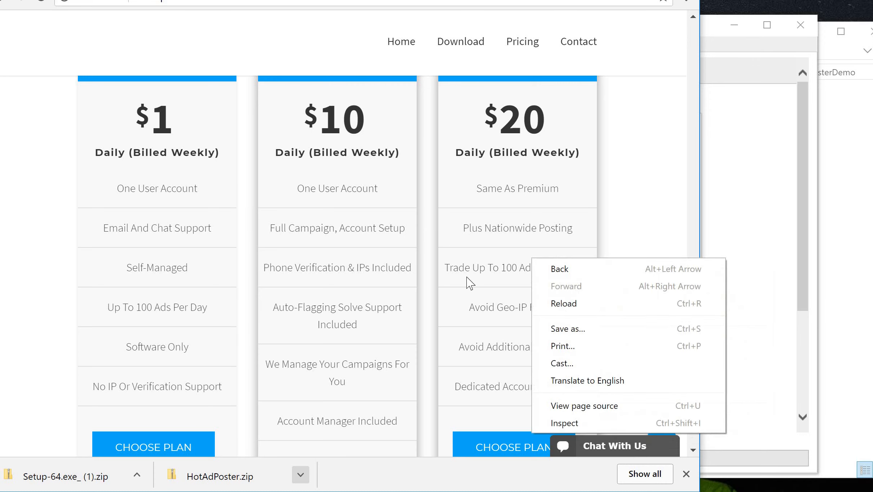
pyautogui.click(472, 273)
pyautogui.moveTo(471, 270); pyautogui.dragTo(598, 271)
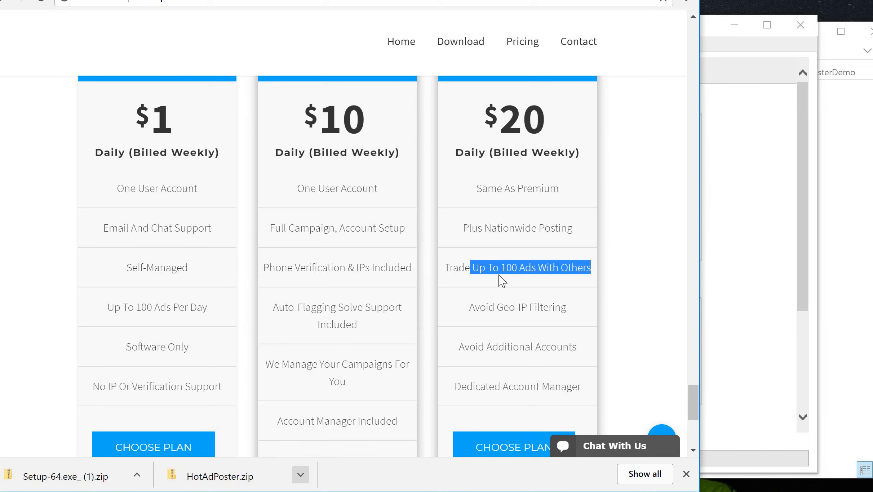
pyautogui.scroll(-1, 556, 340)
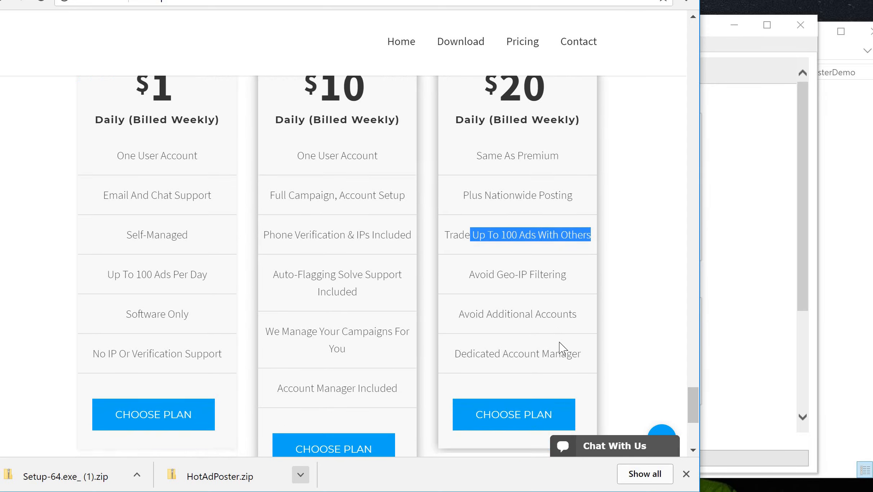
pyautogui.scroll(1, 552, 327)
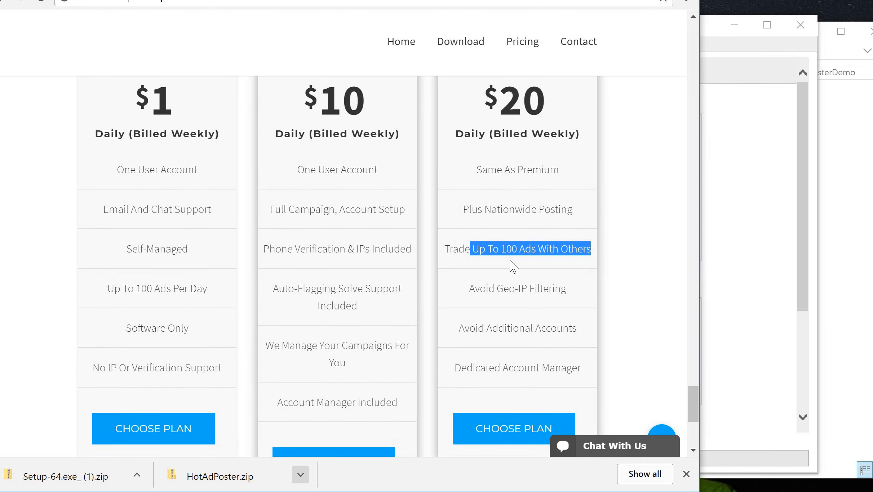
pyautogui.scroll(-1, 514, 267)
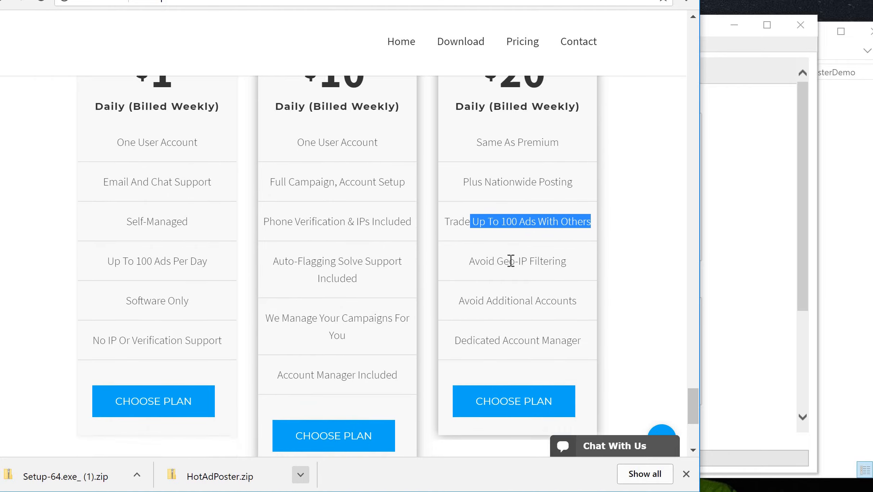
pyautogui.scroll(1, 514, 268)
pyautogui.scroll(-1, 513, 267)
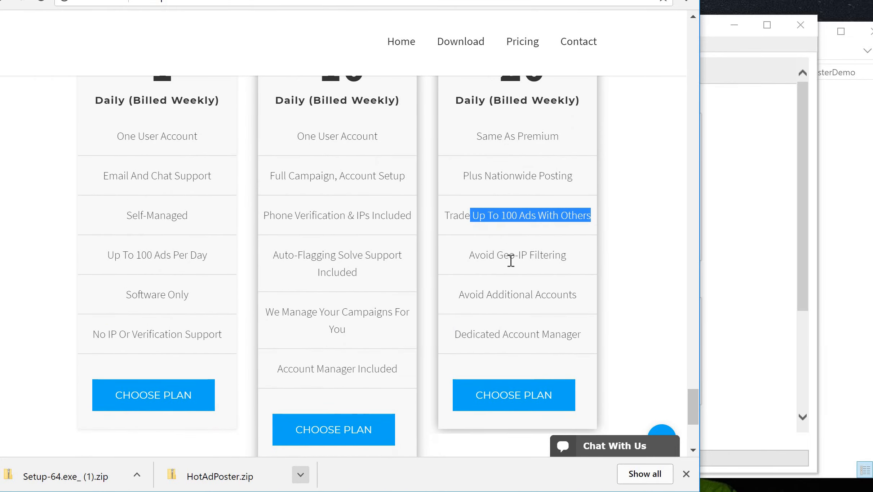
pyautogui.scroll(-1, 511, 261)
pyautogui.scroll(2, 510, 261)
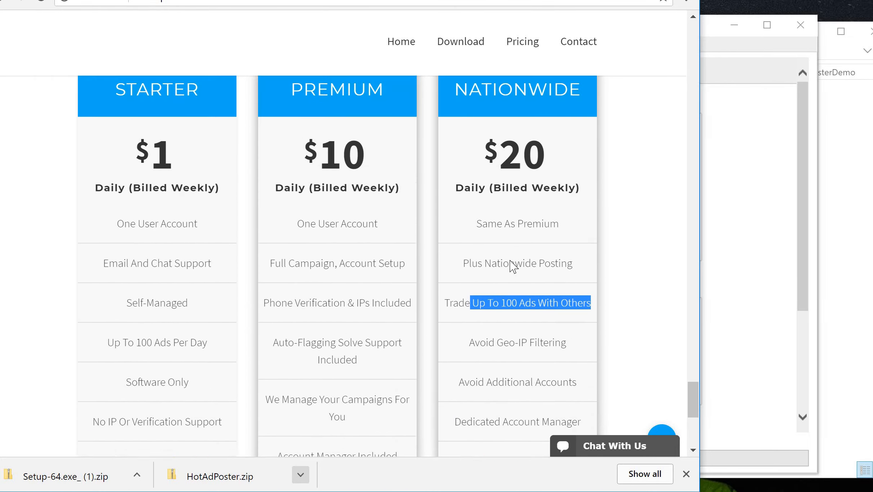
pyautogui.scroll(-1, 510, 260)
pyautogui.scroll(-4, 510, 262)
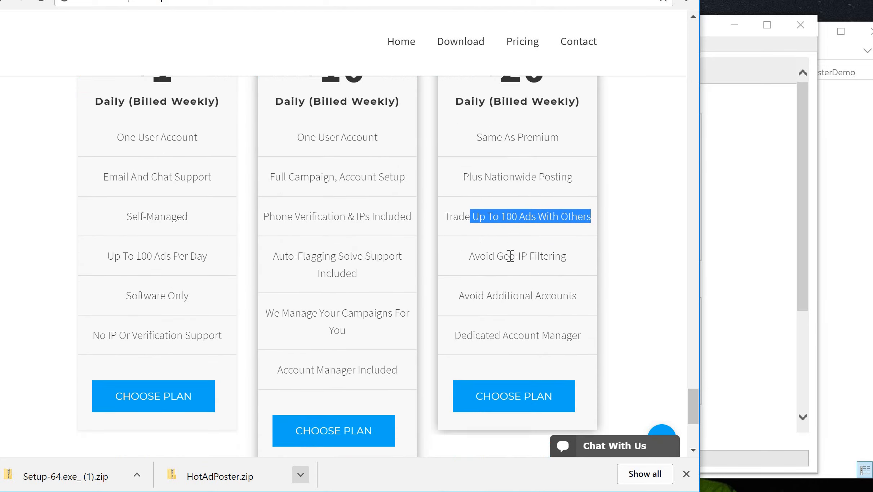
pyautogui.scroll(1, 512, 131)
pyautogui.scroll(3, 512, 132)
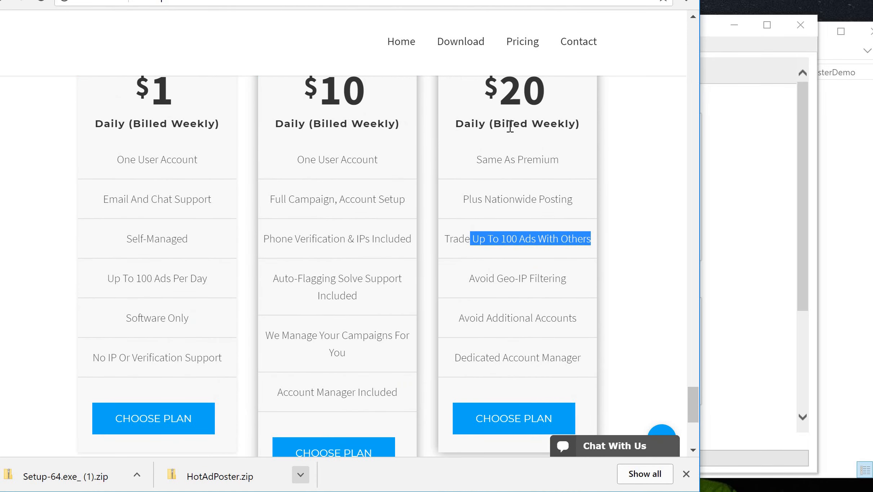
pyautogui.scroll(-2, 510, 127)
pyautogui.scroll(1, 510, 126)
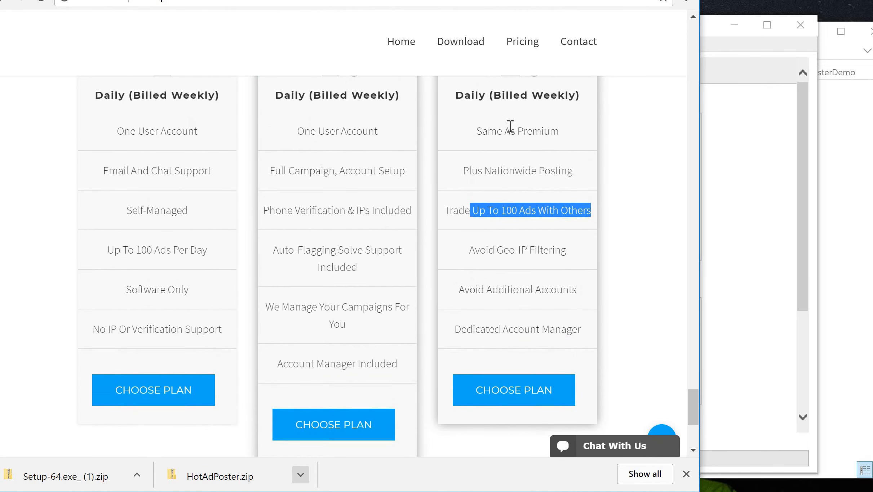
pyautogui.scroll(2, 511, 132)
pyautogui.scroll(2, 487, 188)
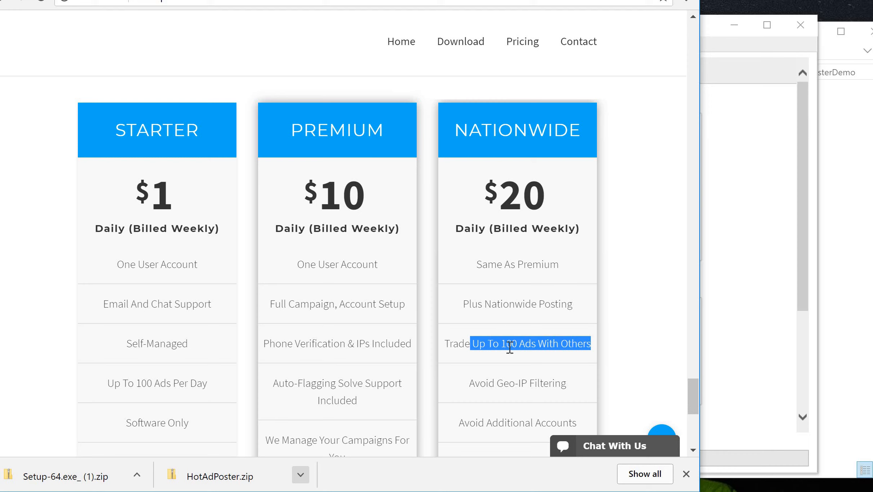
# - Open the Live Support chat window and then minimise it
pyautogui.click(602, 447)
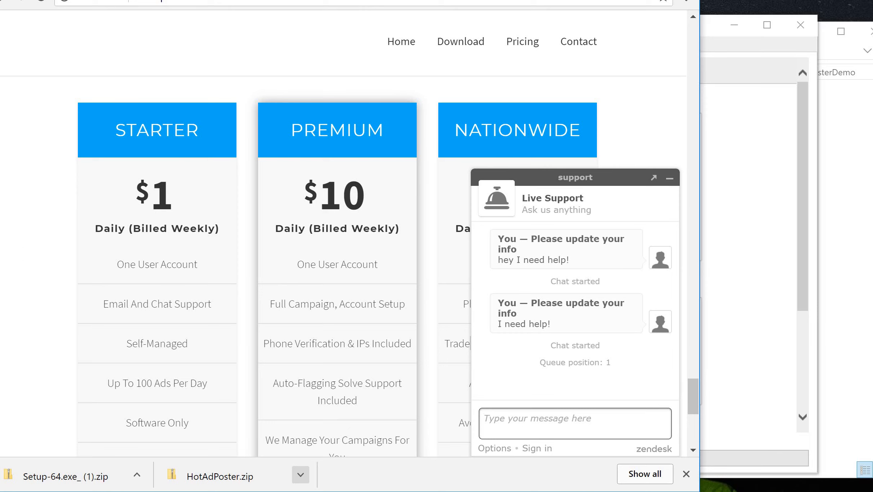
pyautogui.click(41, 321)
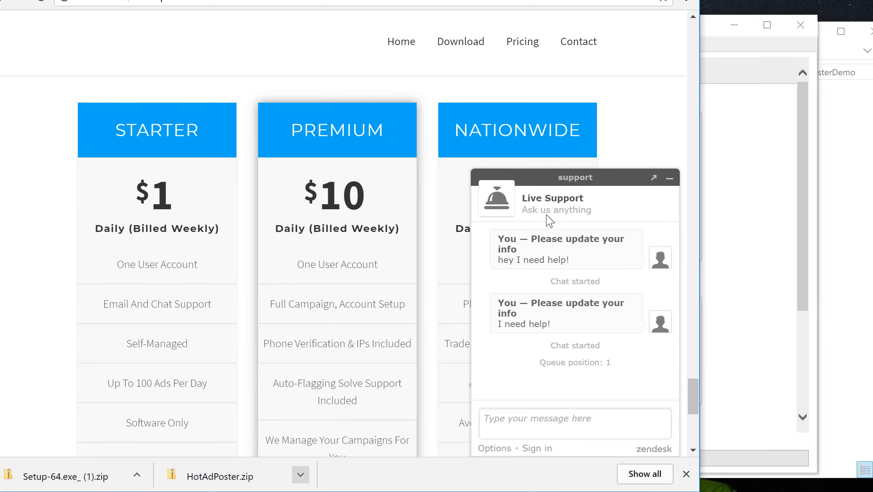
pyautogui.rightClick(671, 179)
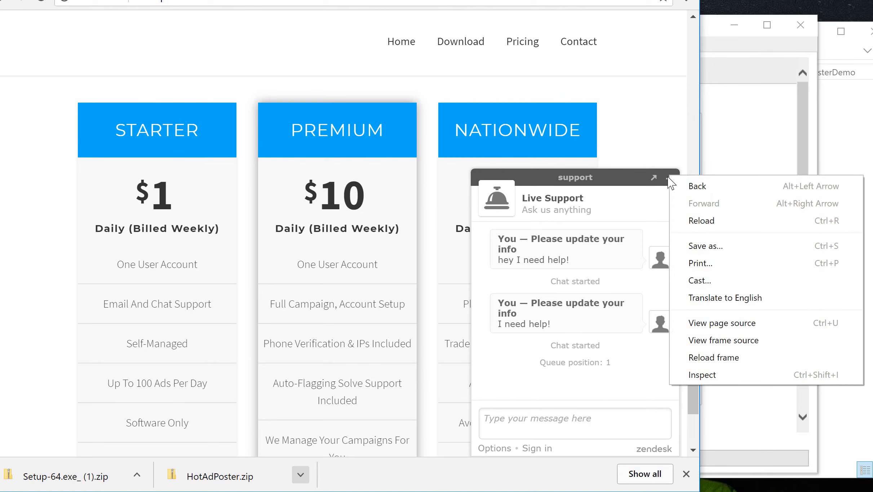
pyautogui.click(669, 178)
# - Scroll back to the top of the home page and reopen the live support chat
pyautogui.scroll(10, 576, 284)
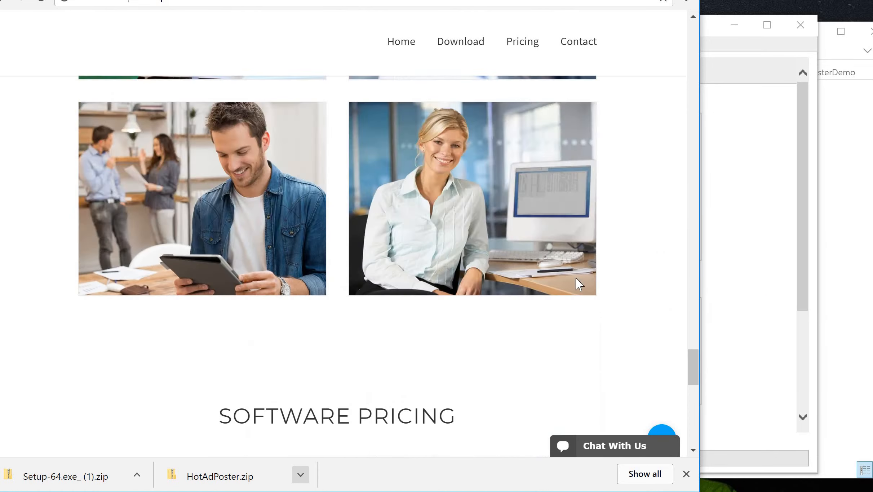
pyautogui.scroll(10, 476, 259)
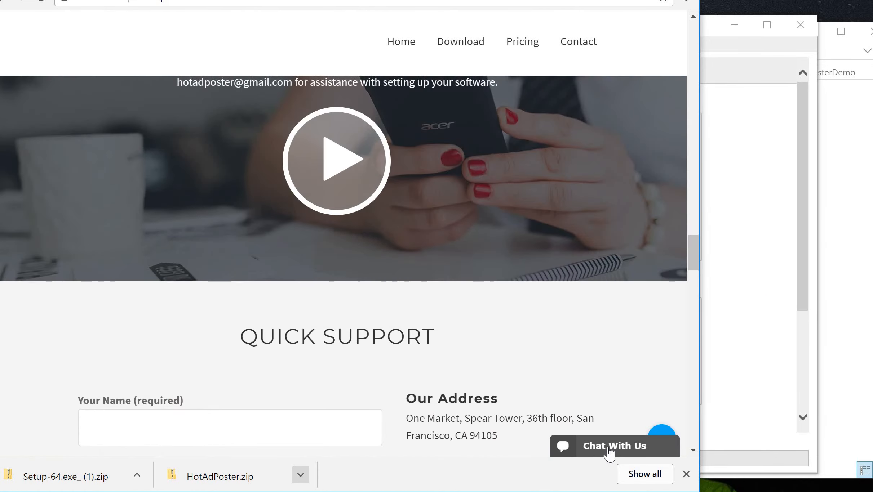
pyautogui.click(609, 451)
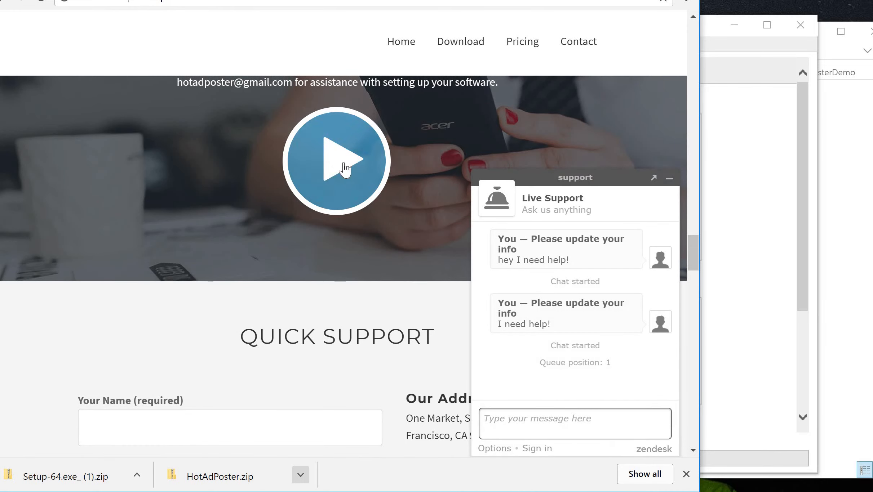
pyautogui.scroll(10, 241, 318)
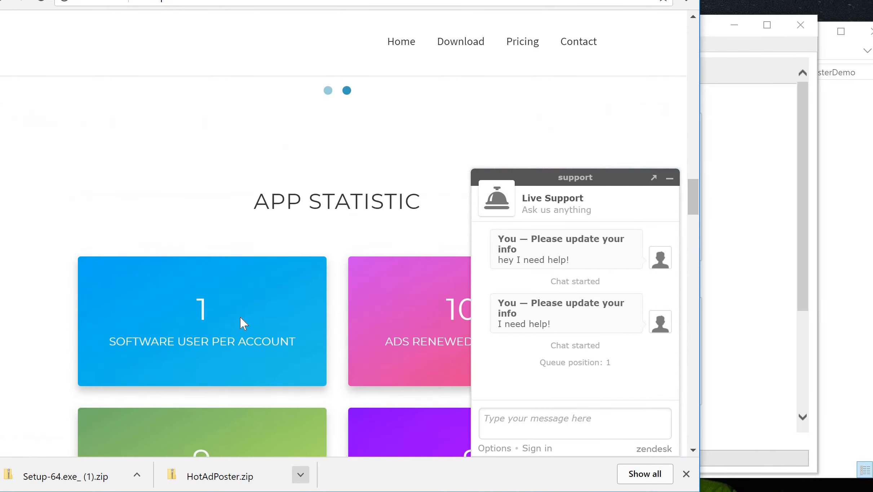
pyautogui.scroll(10, 240, 318)
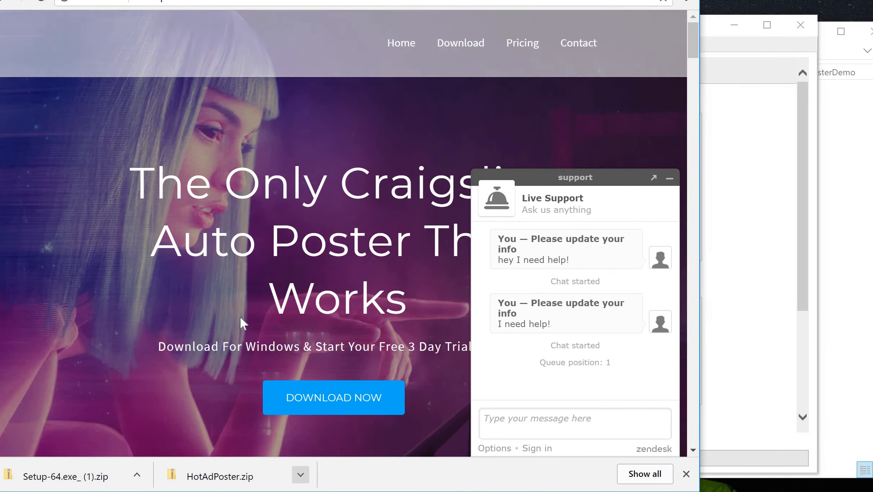